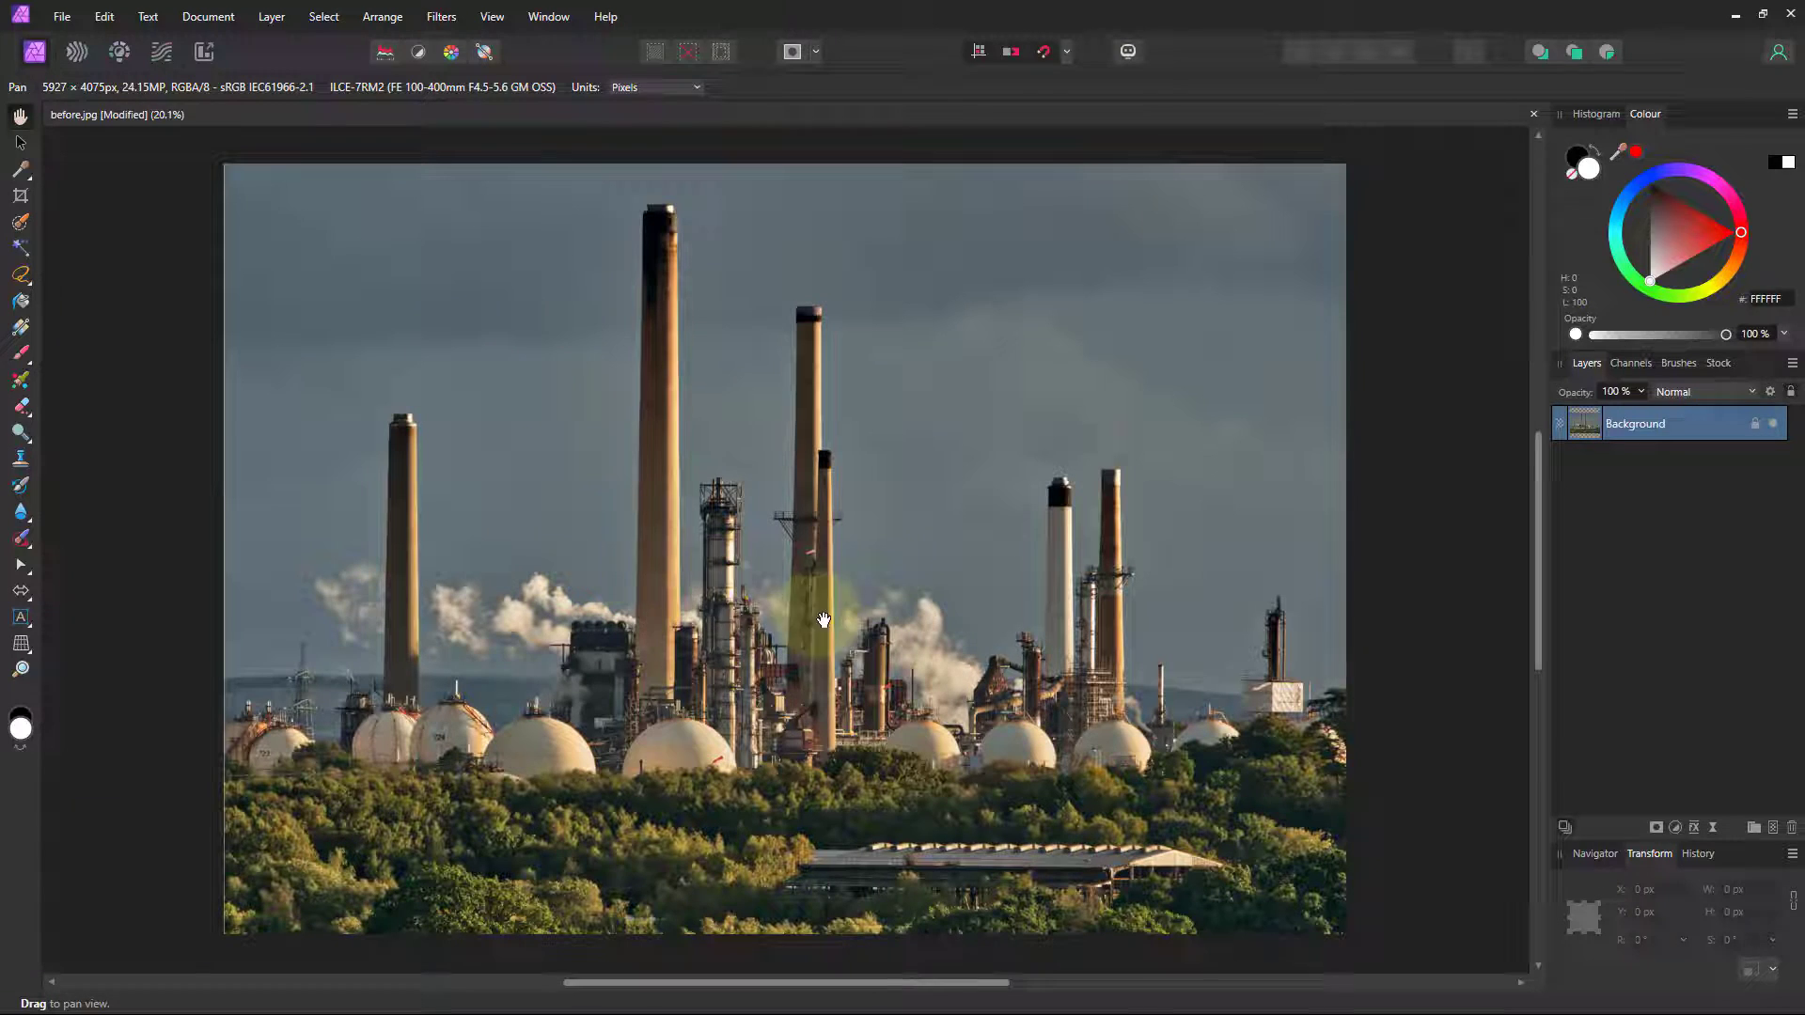
Zoom in on the refinery photo's central tower.
scroll(696, 552, "up", 10)
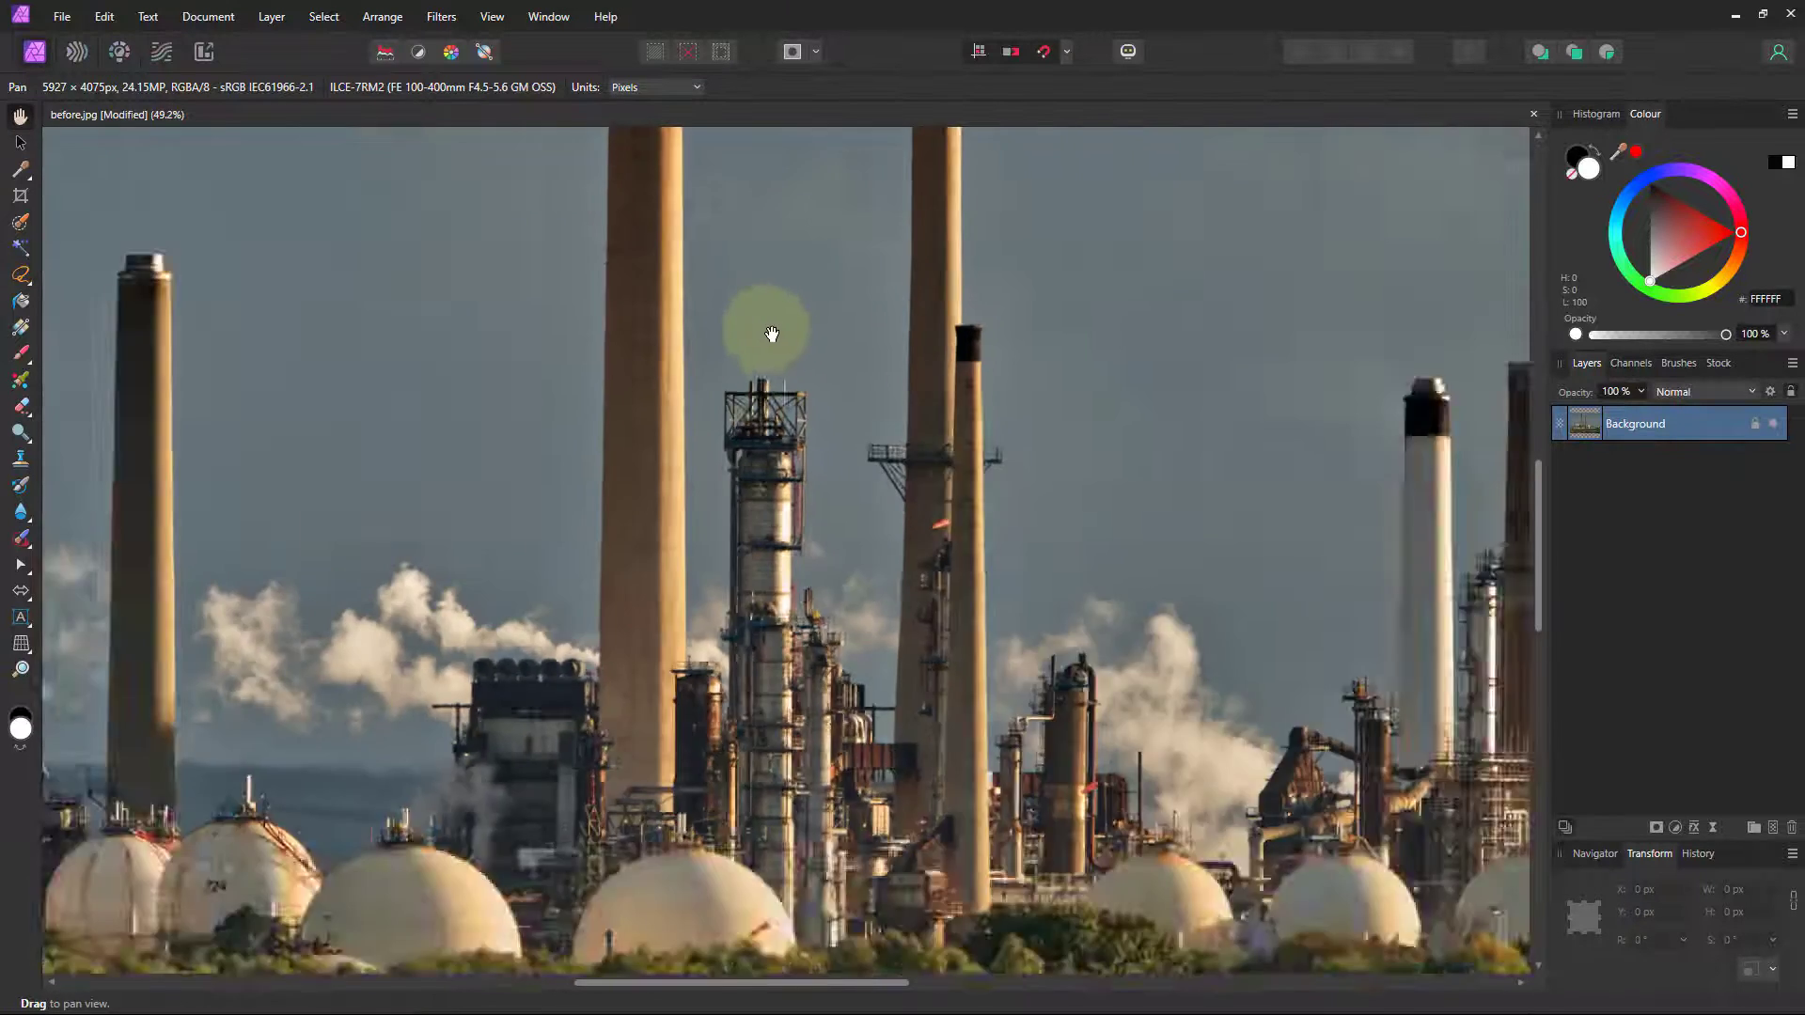
scroll(810, 325, "up", 2)
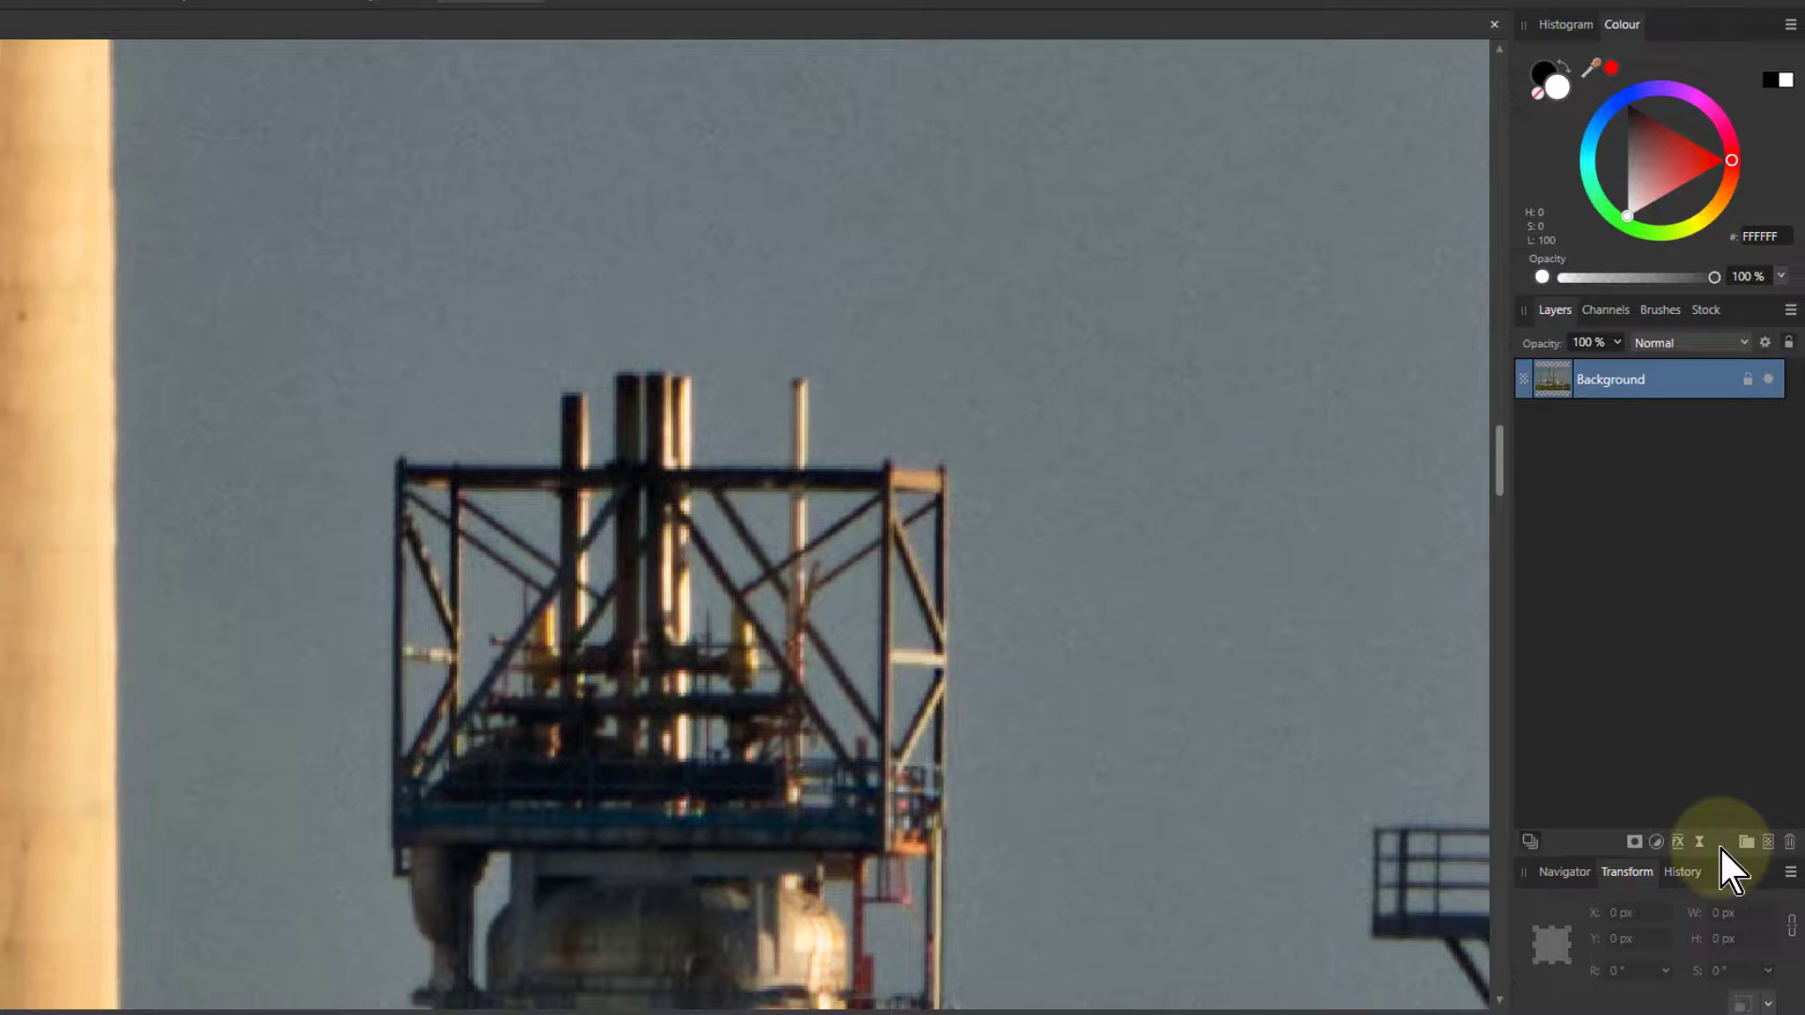
Add a Denoise live filter with 17% Luminance, then view the Assistant preferences.
left_click(1712, 829)
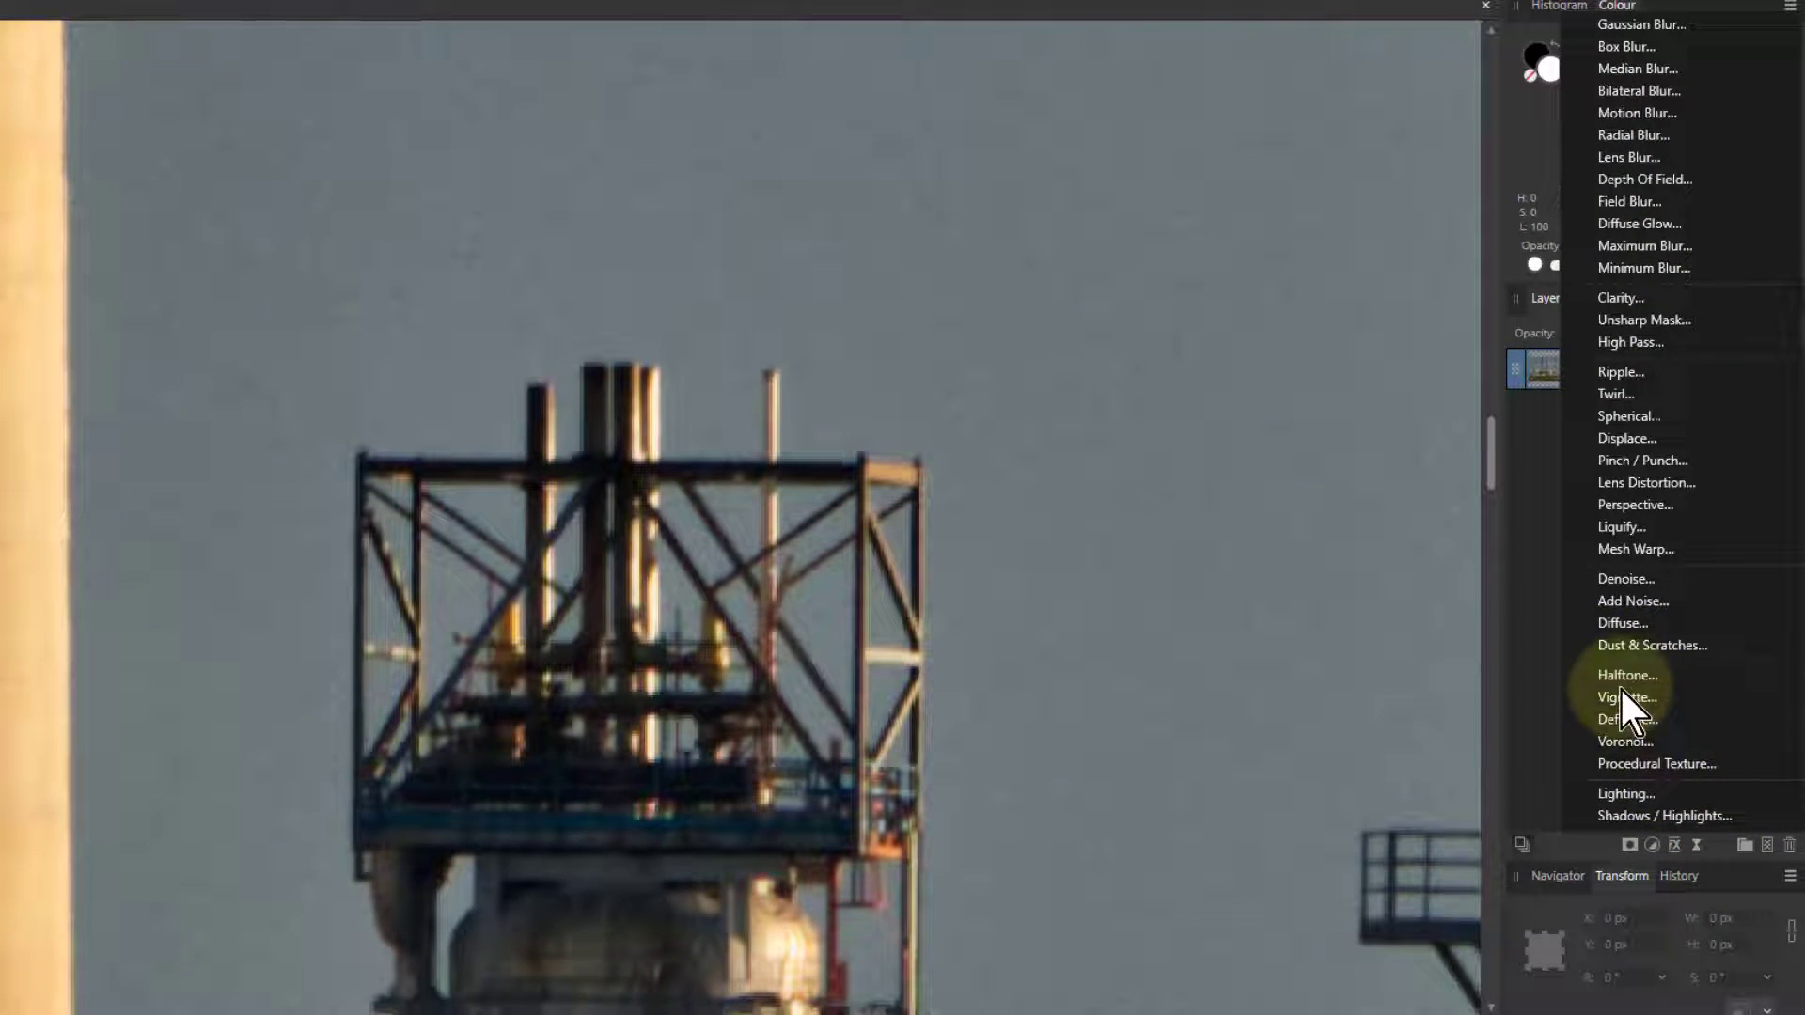
left_click(1611, 579)
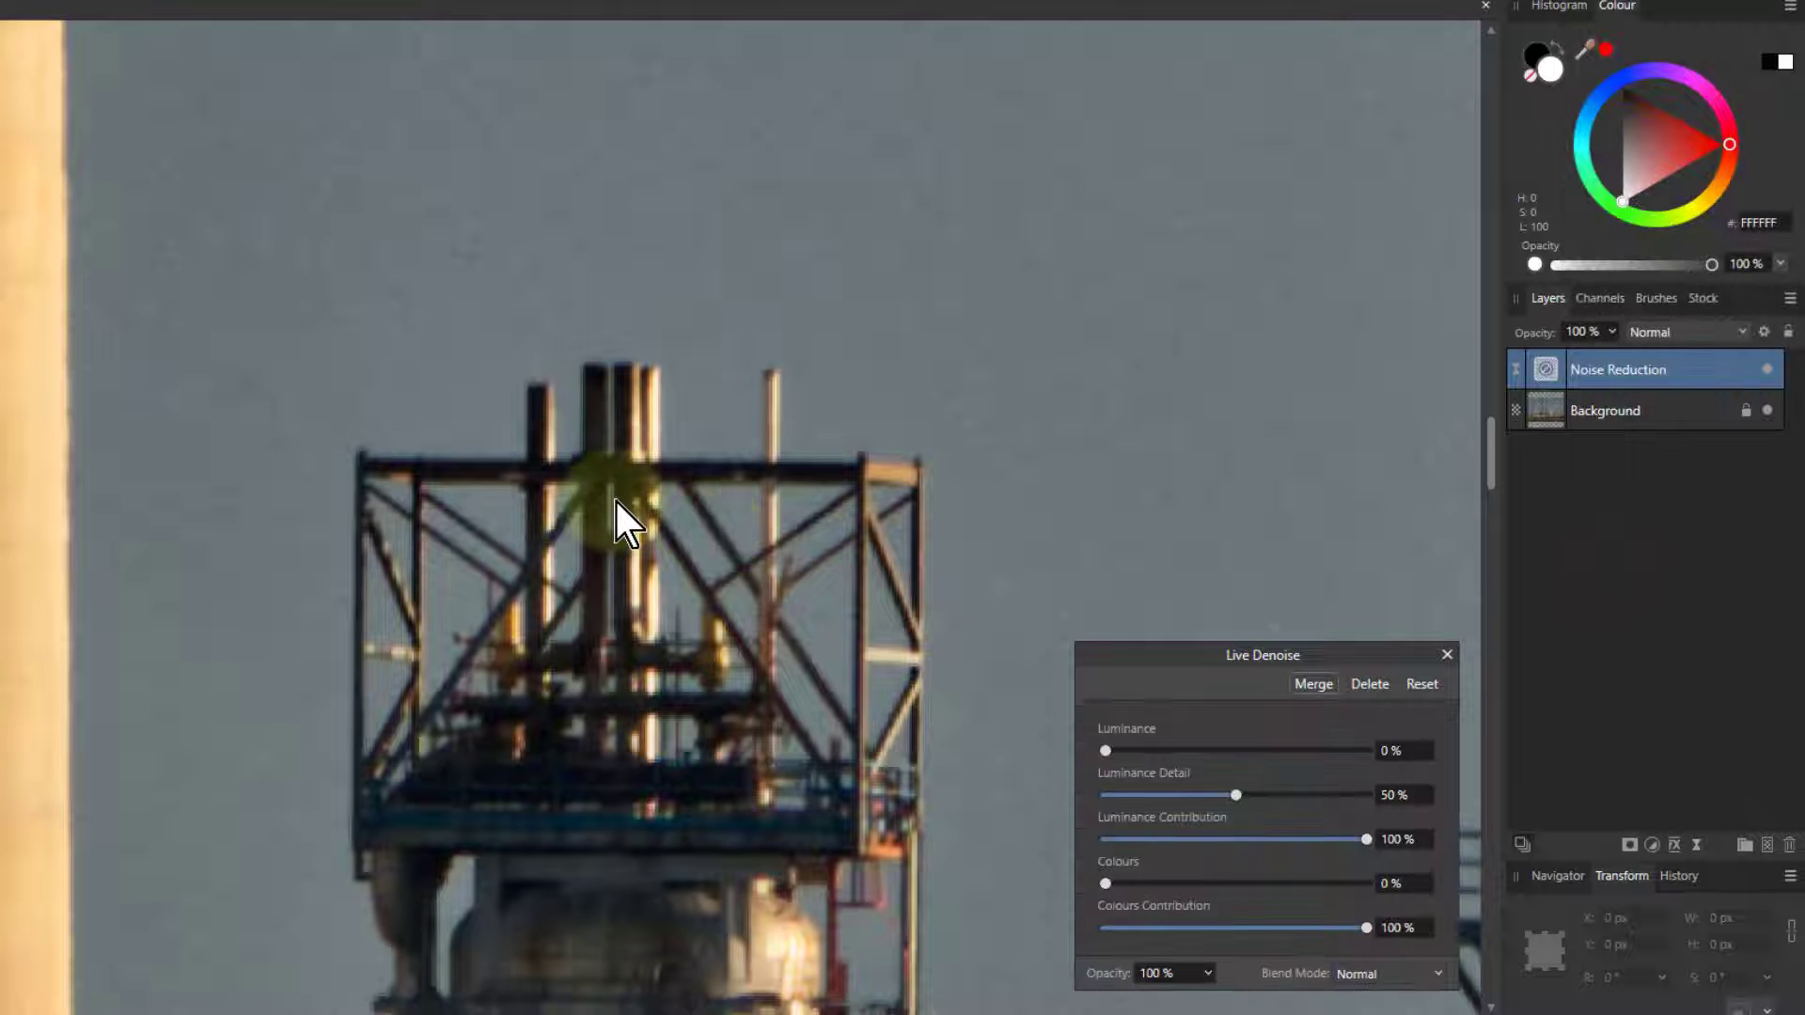
scroll(617, 503, "up", 2)
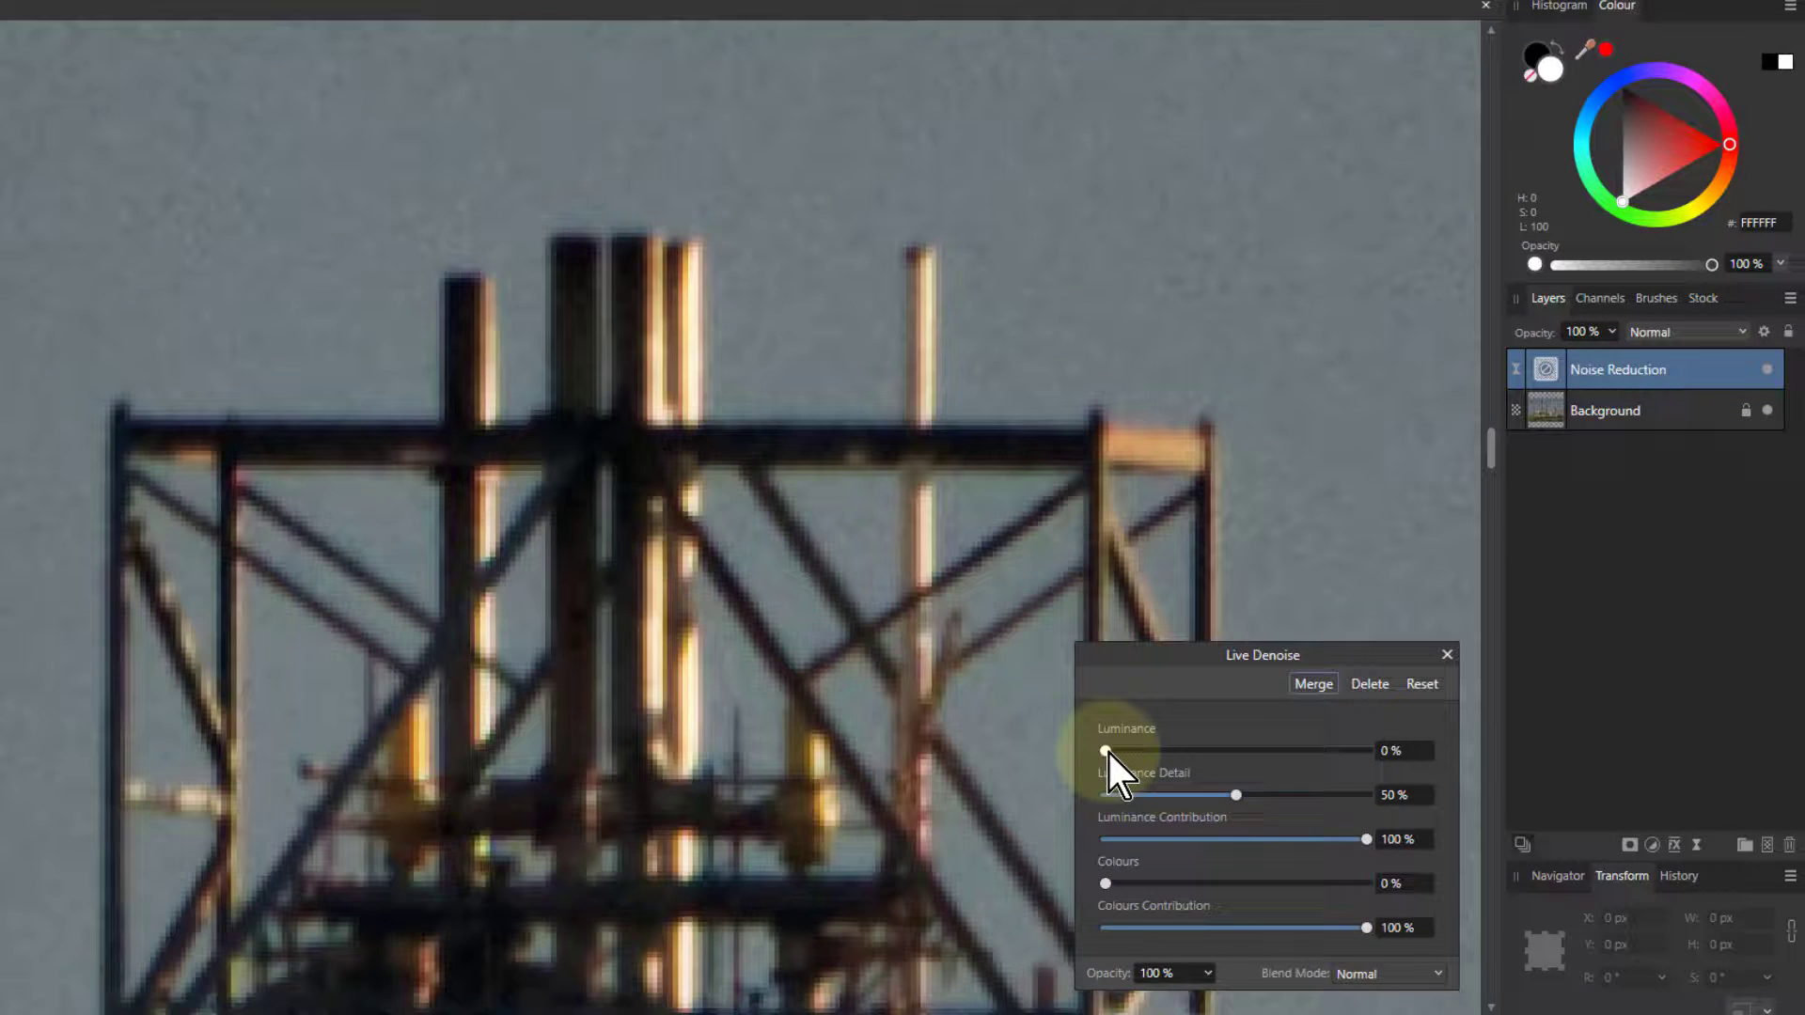
left_click_drag(1109, 752, 1149, 750)
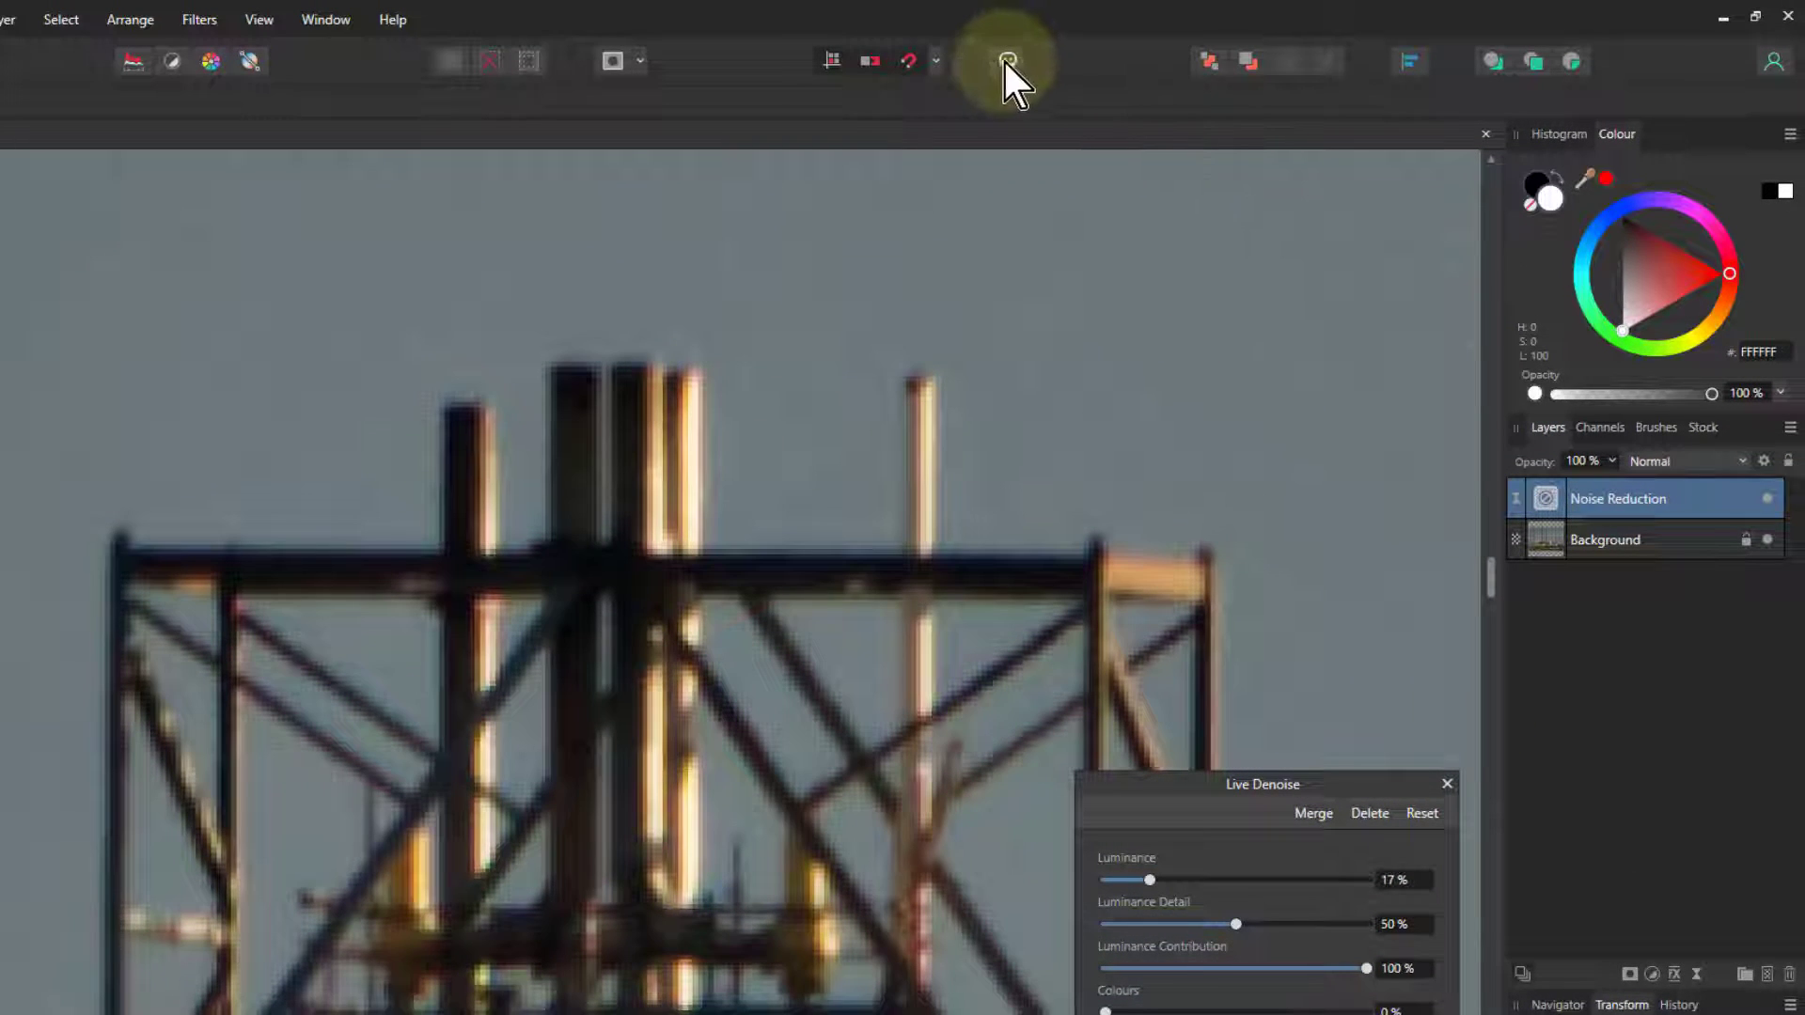
left_click(1006, 60)
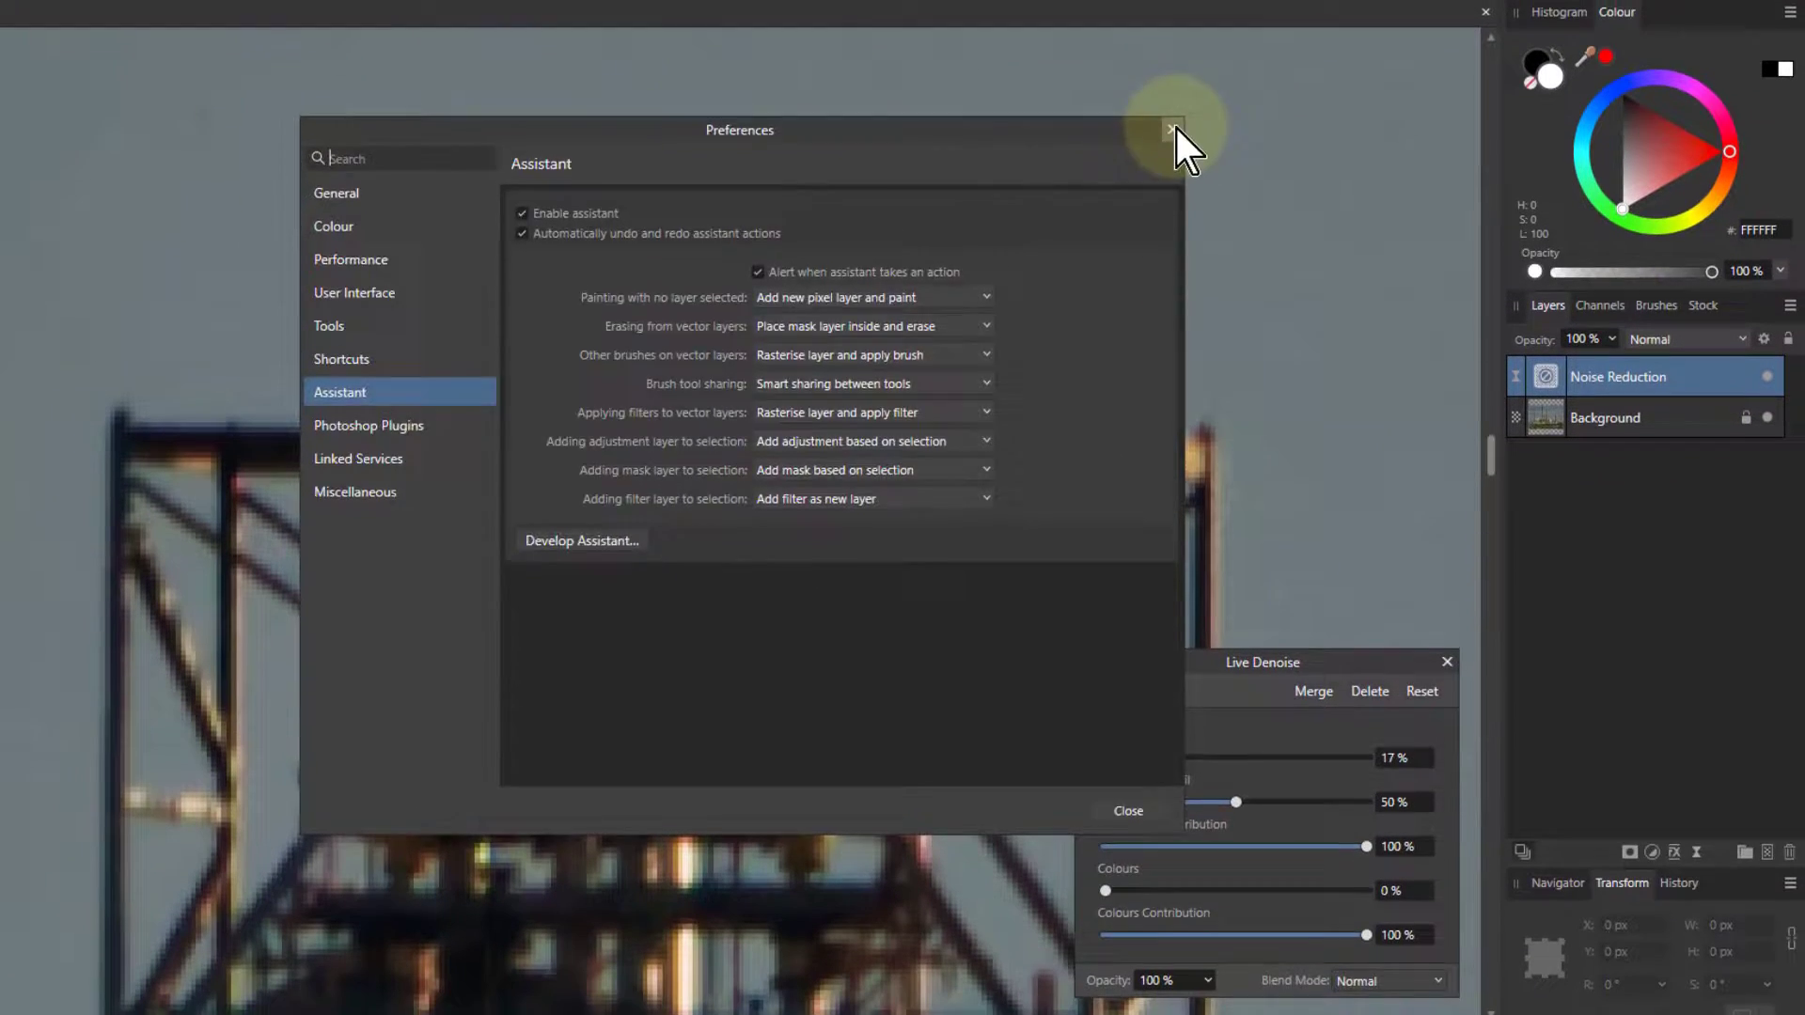
Add a High Pass live filter in Linear Light blend mode with a 0.9 px radius.
left_click(1172, 251)
left_click(1696, 844)
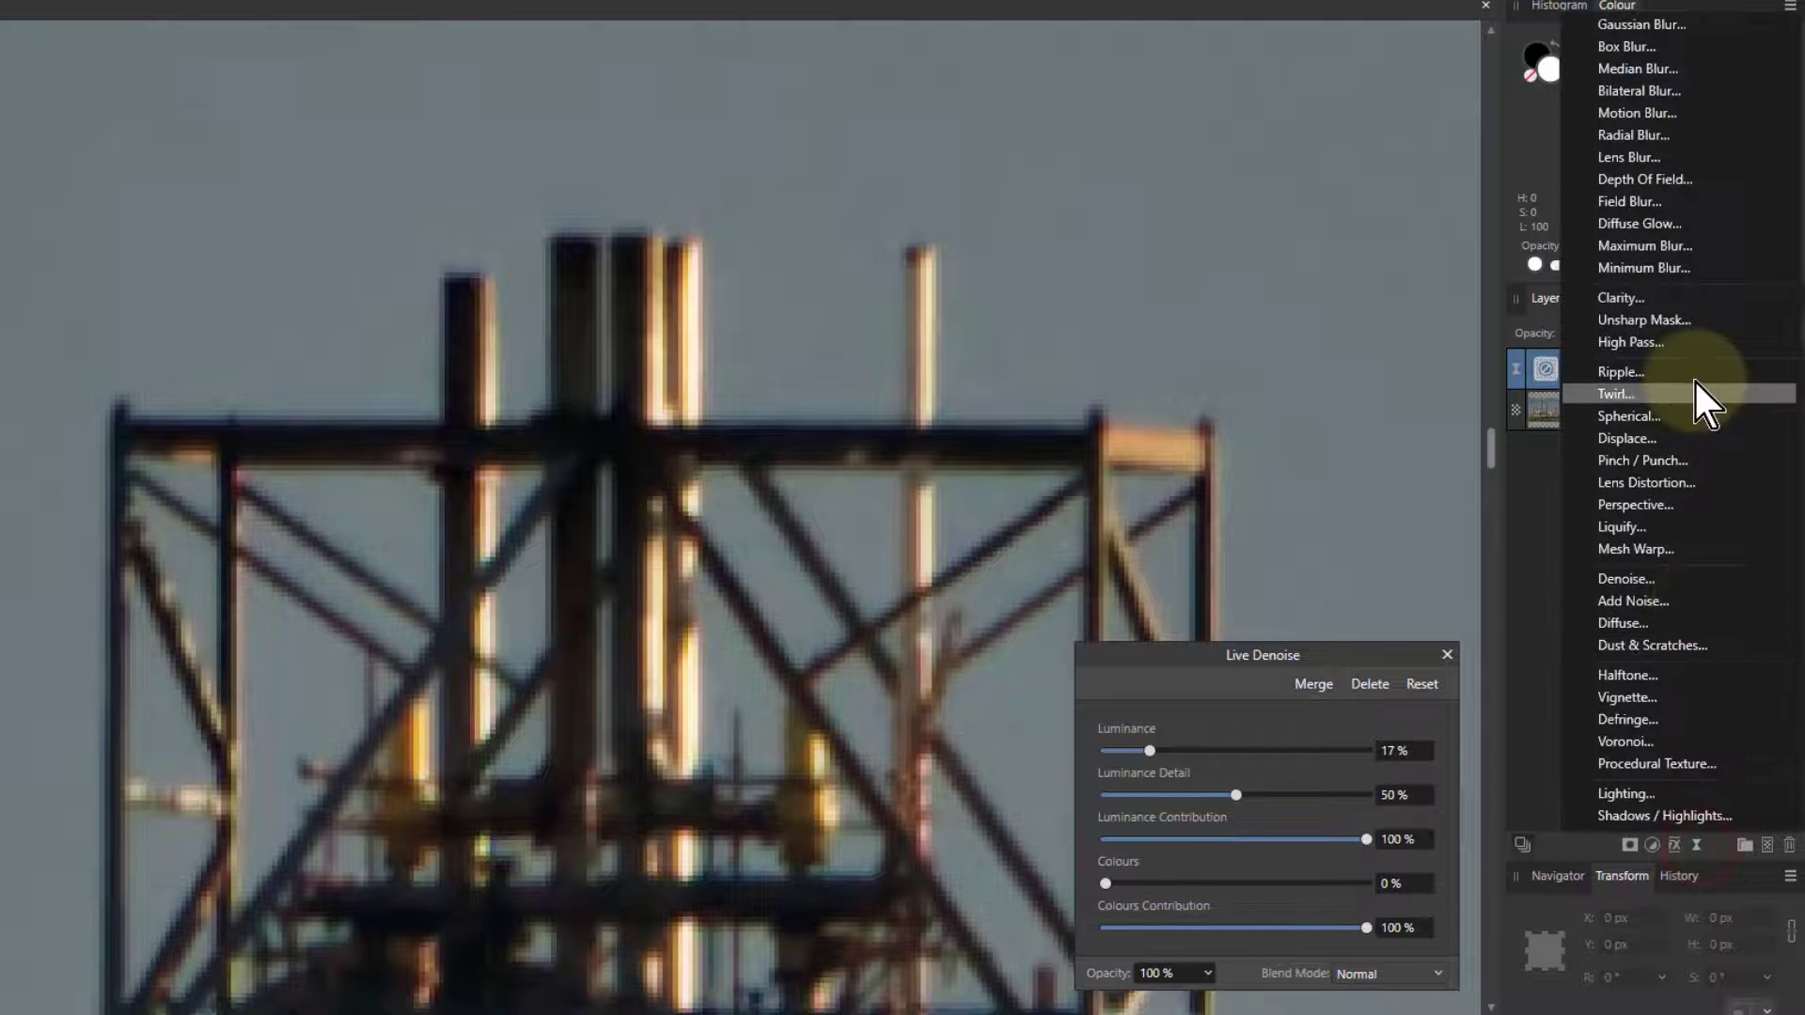
left_click(1638, 342)
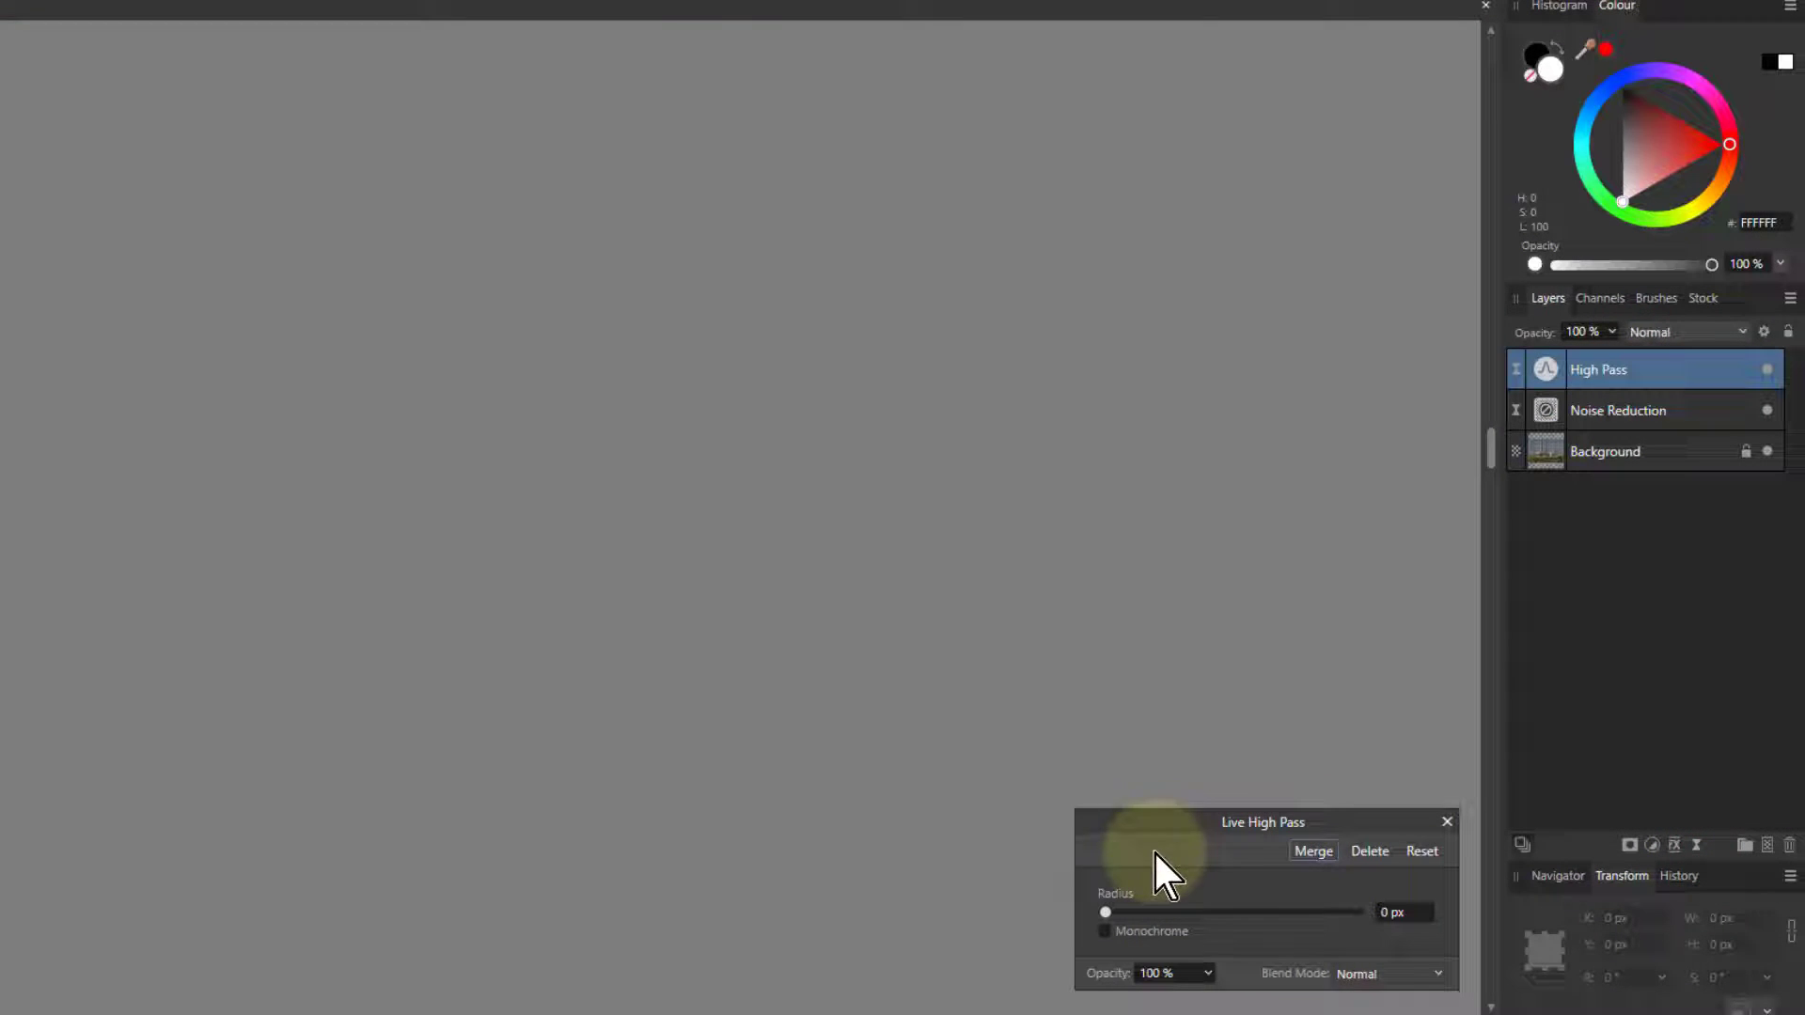
left_click(1372, 975)
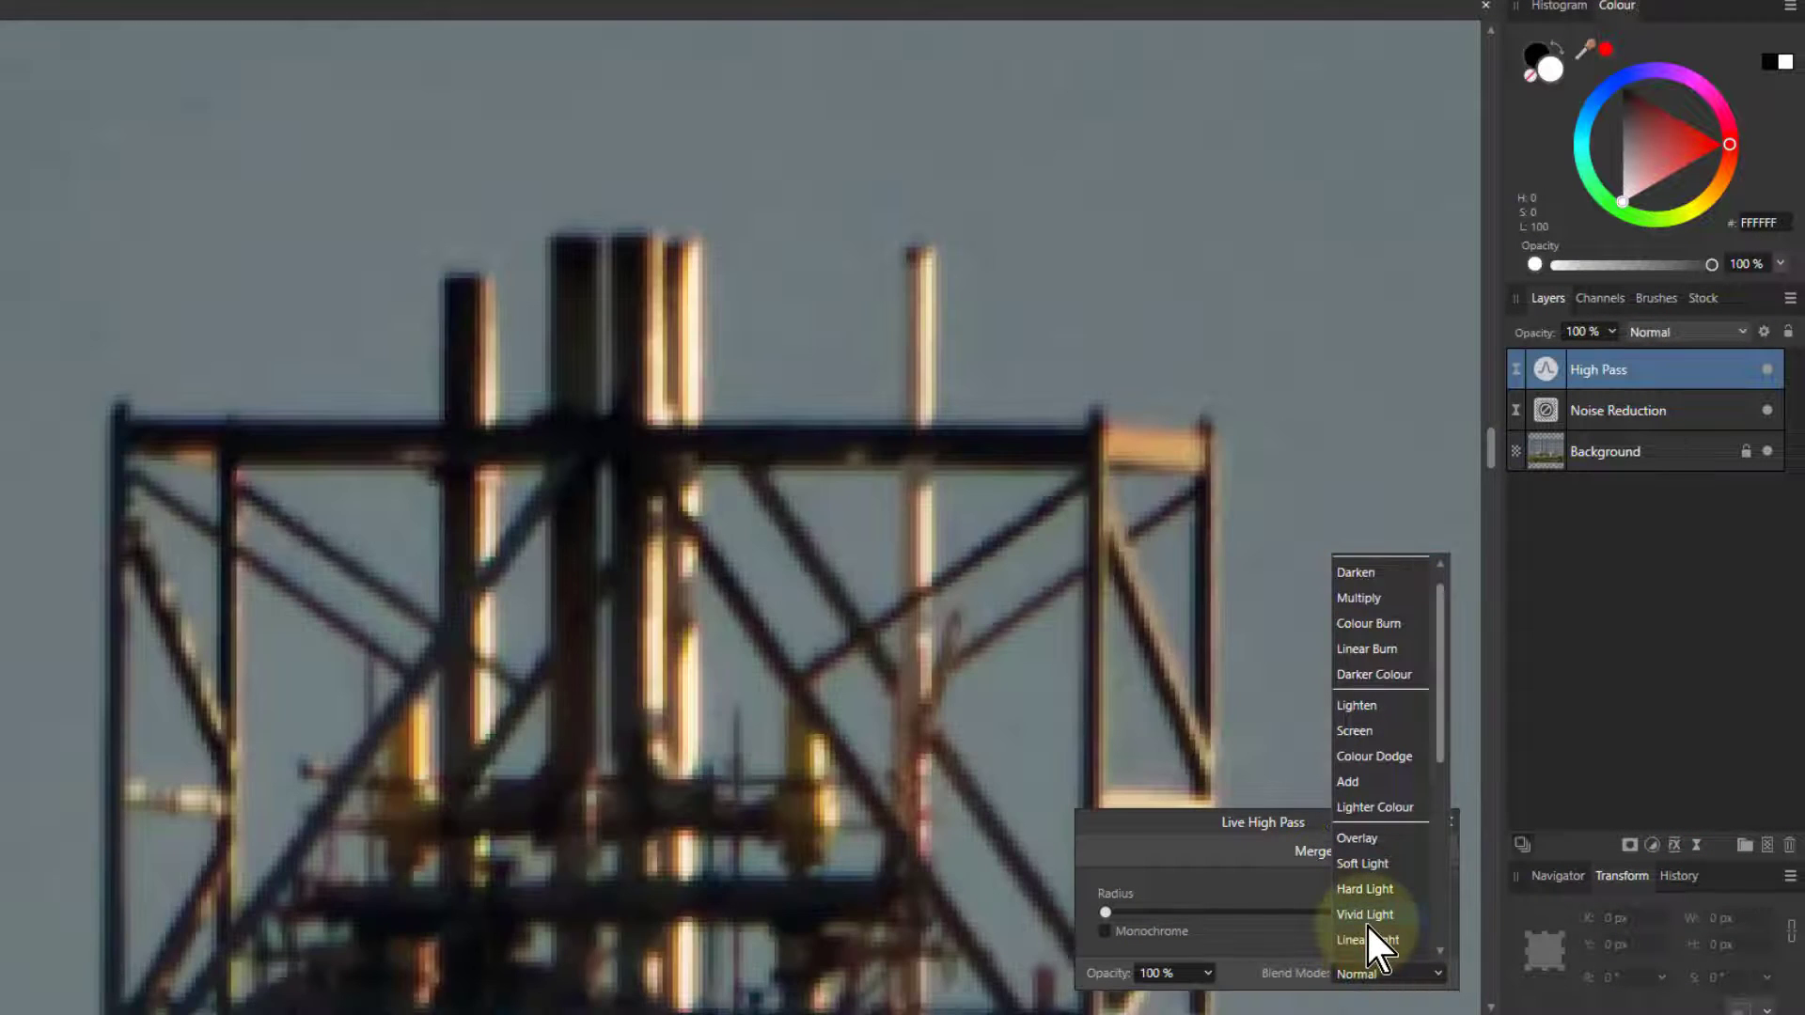
left_click(1371, 940)
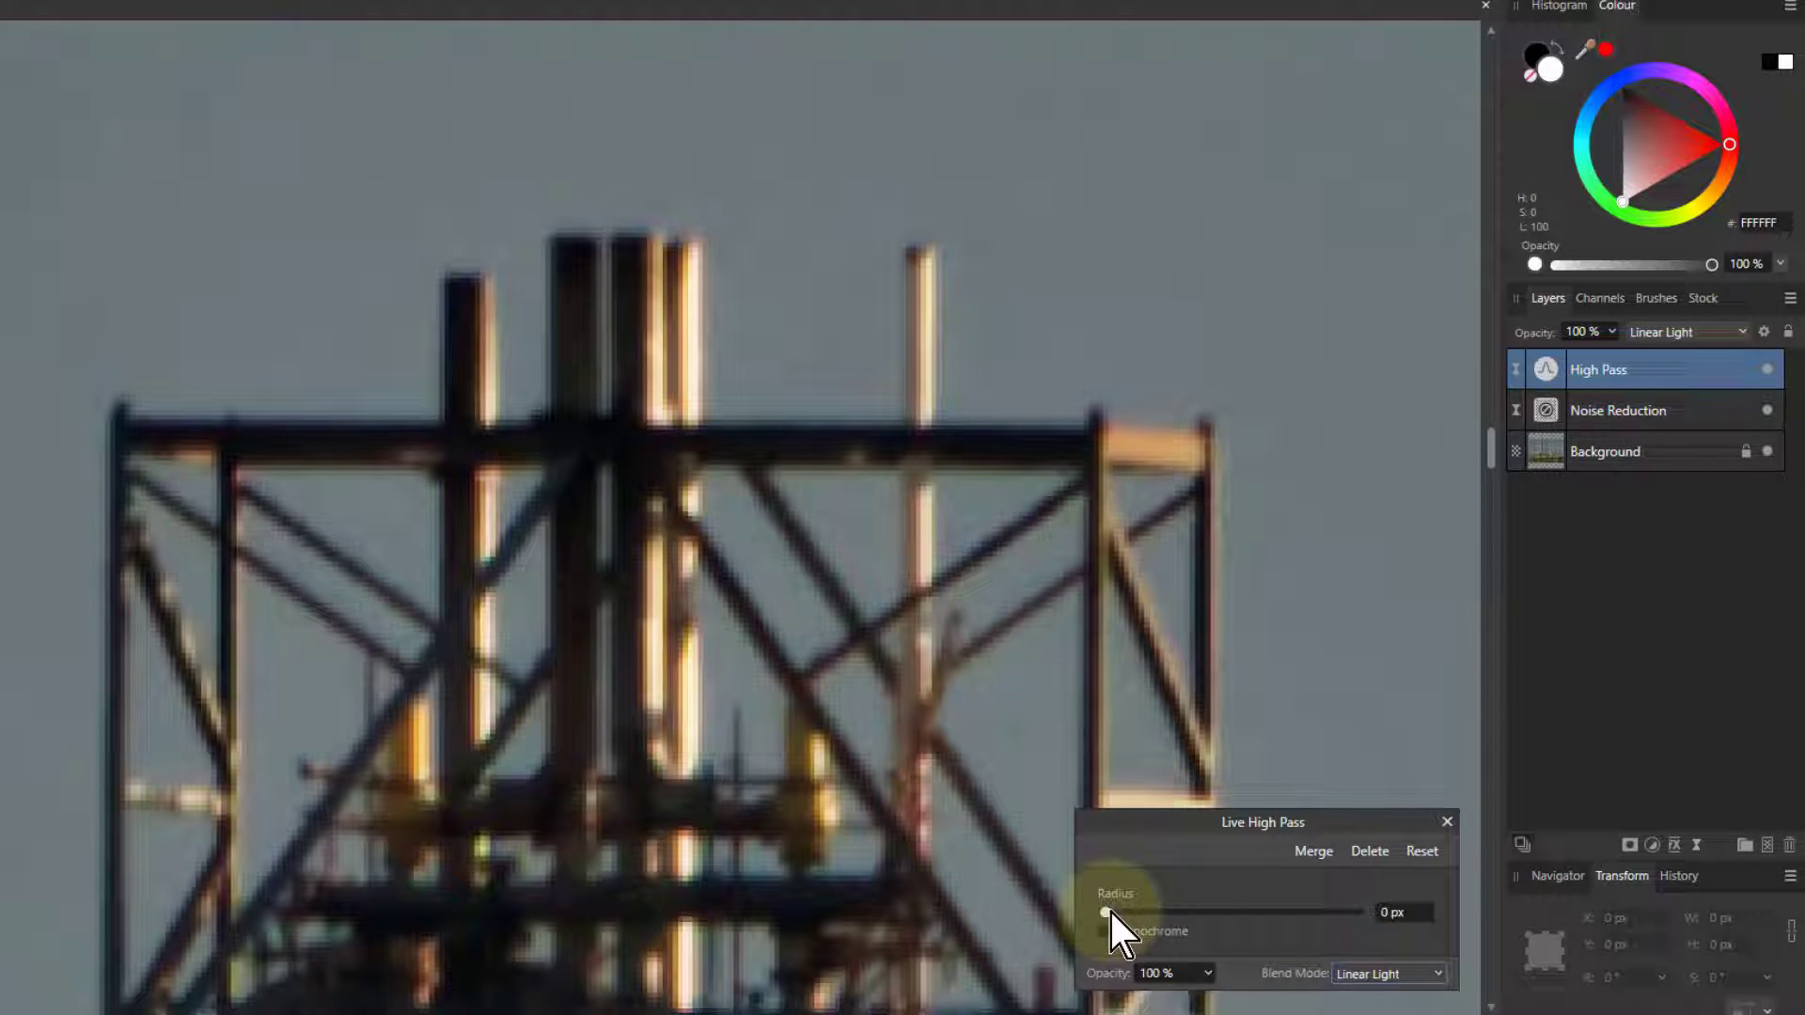
left_click_drag(1109, 908, 1154, 912)
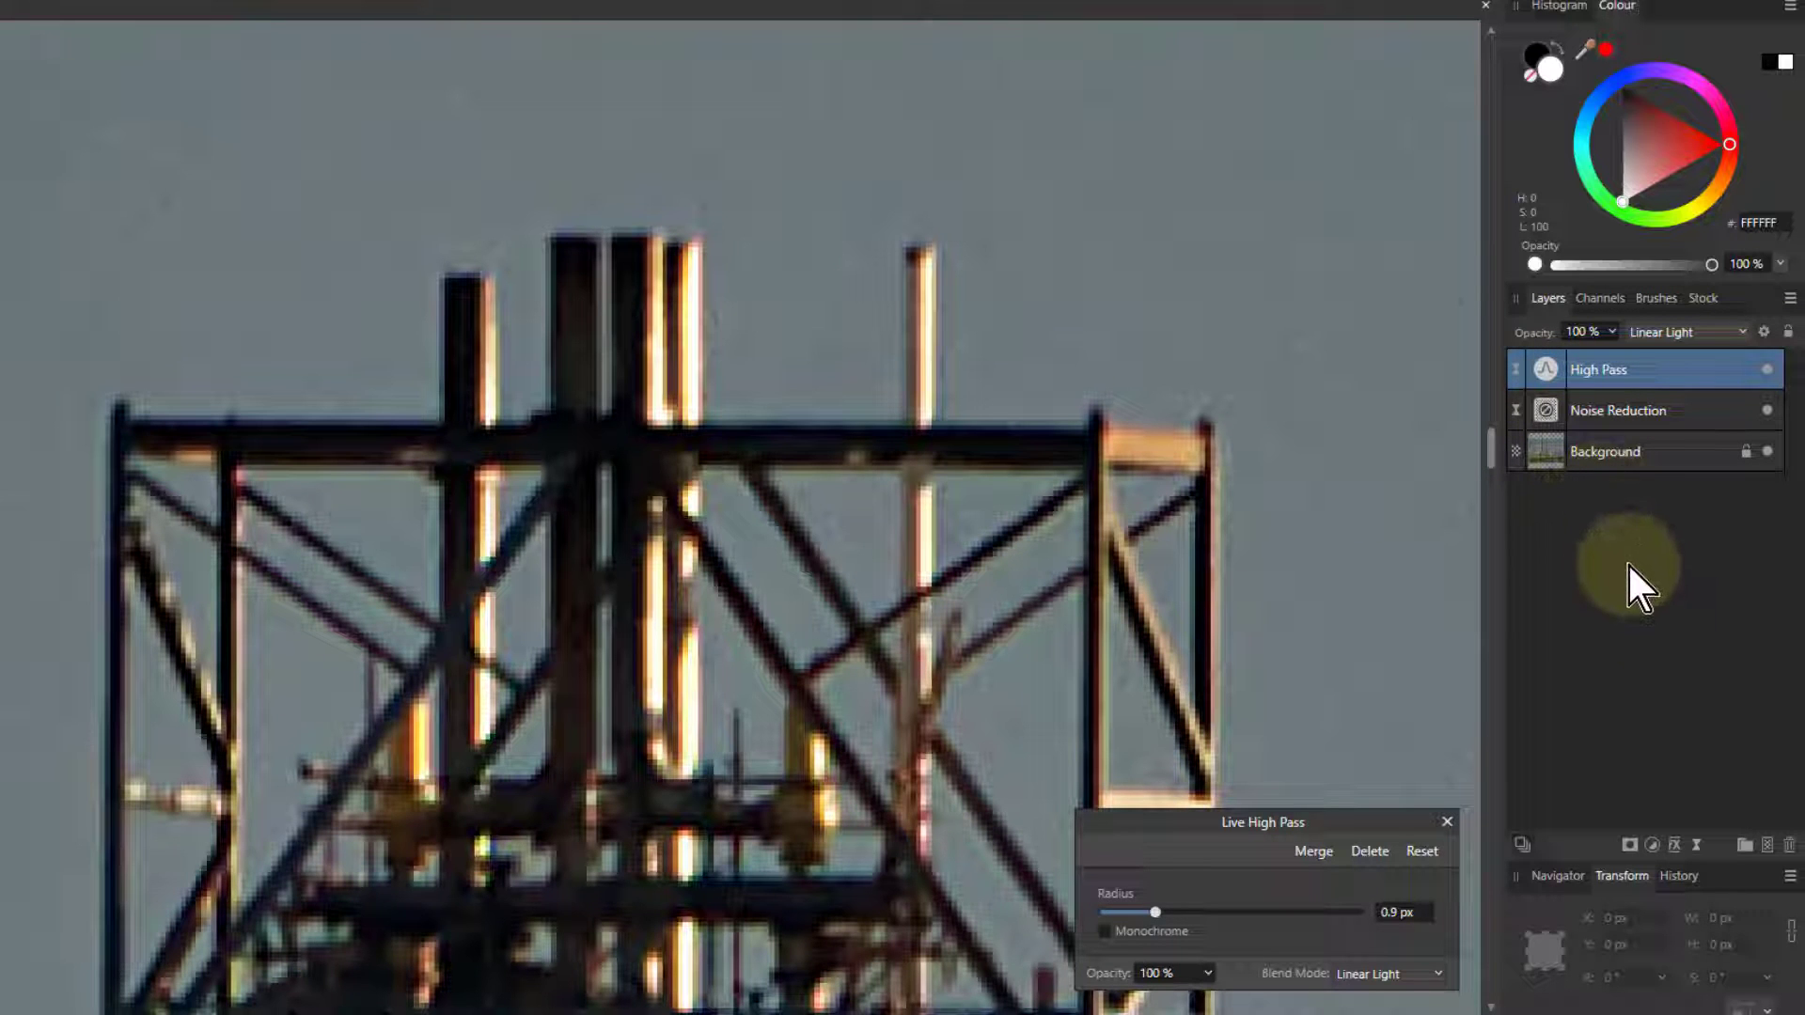
Add an Unsharp Mask live filter with 0.9 px radius and factor about 0.939.
left_click(1697, 845)
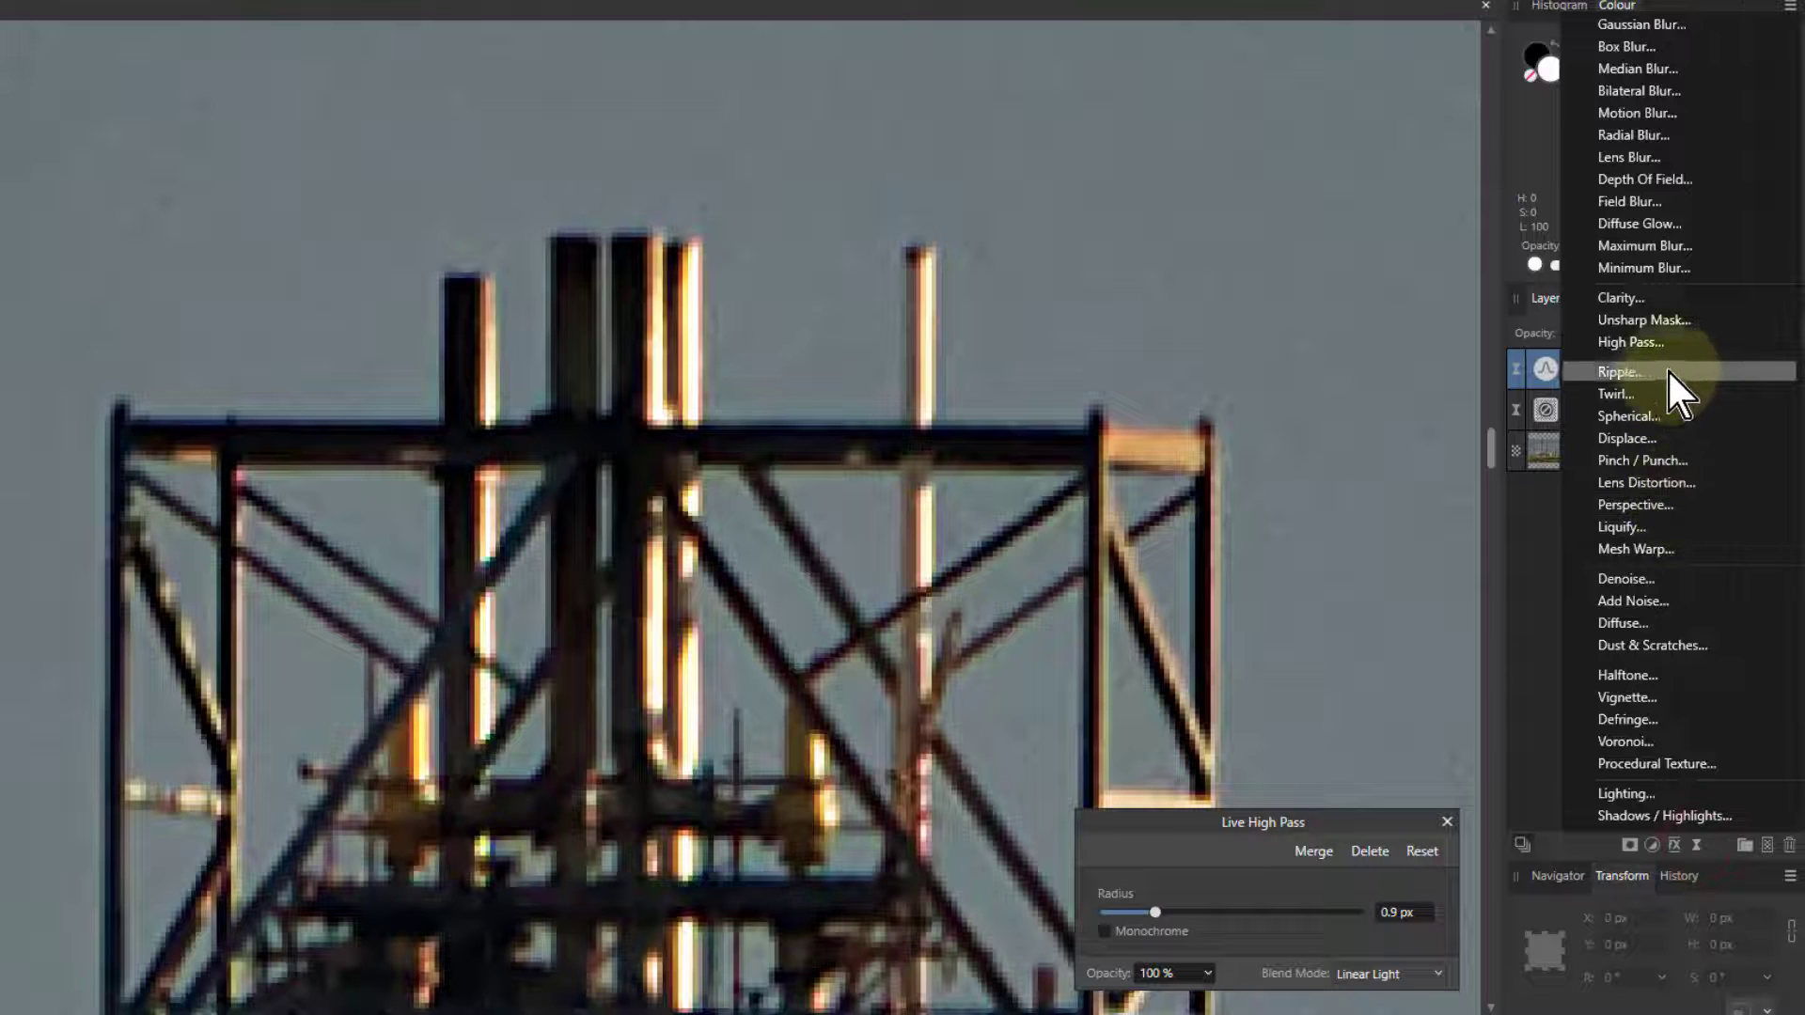
left_click(1603, 321)
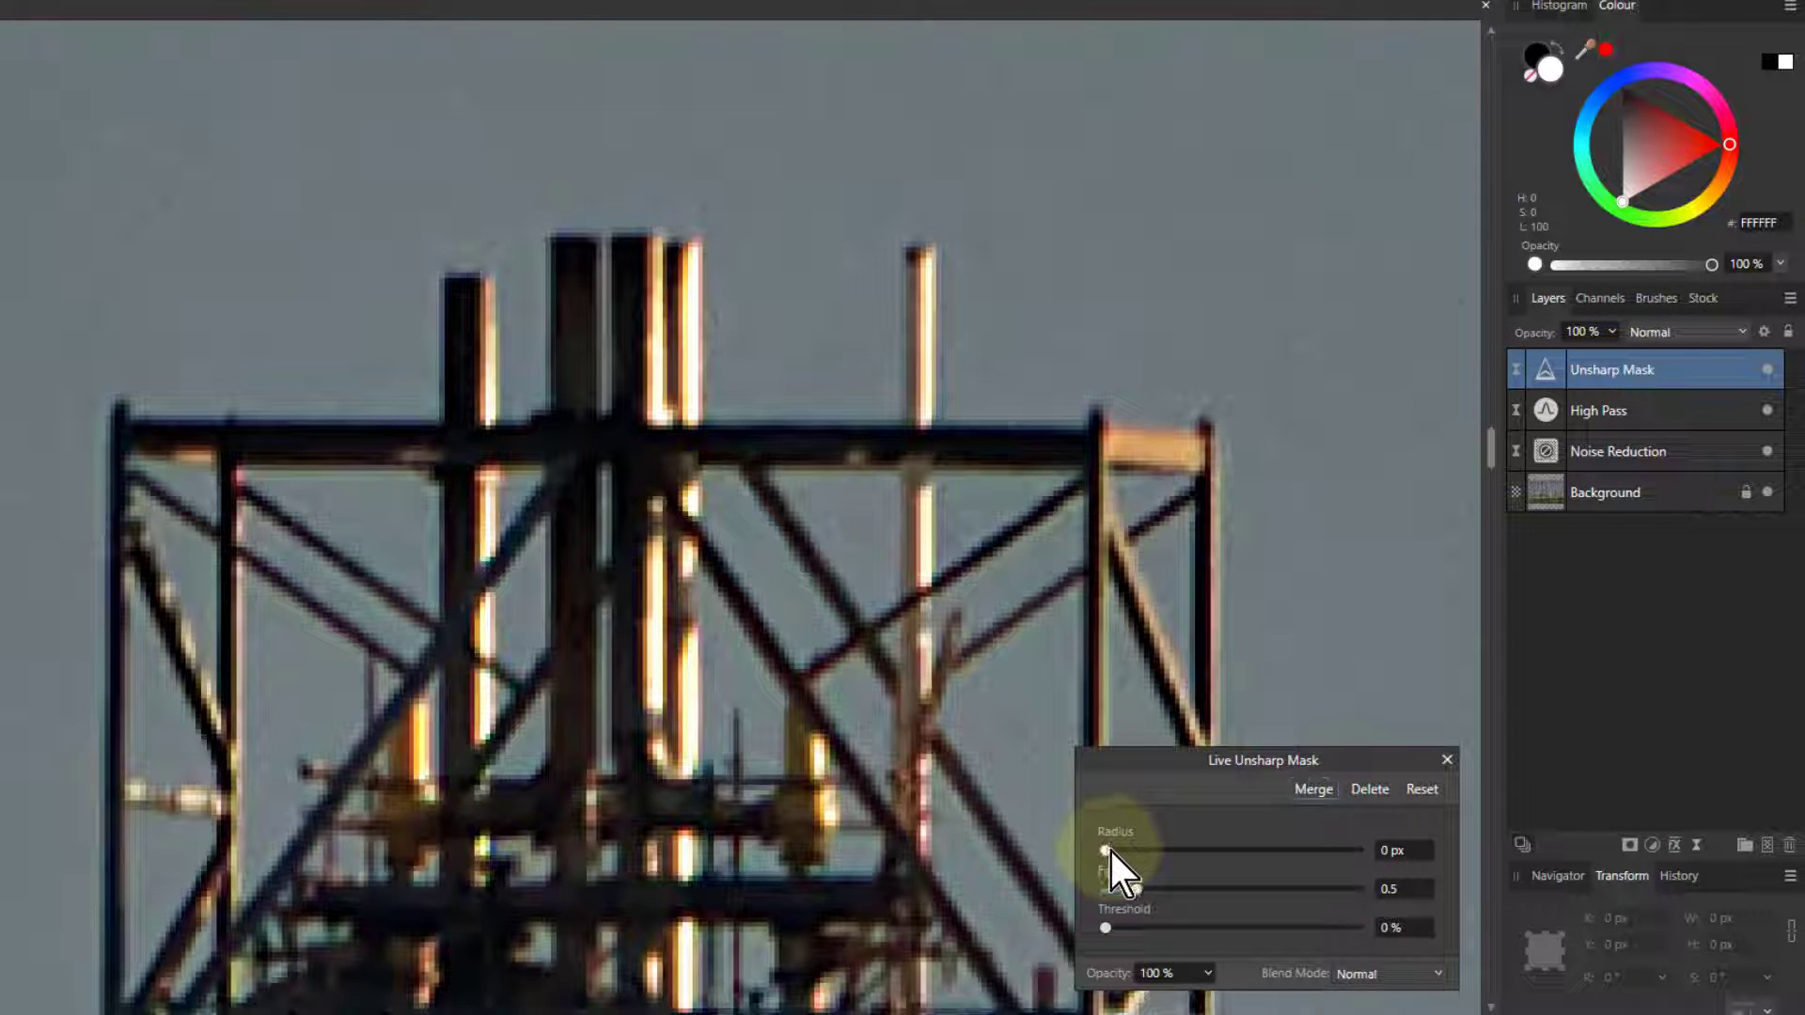
left_click_drag(1109, 848, 1164, 893)
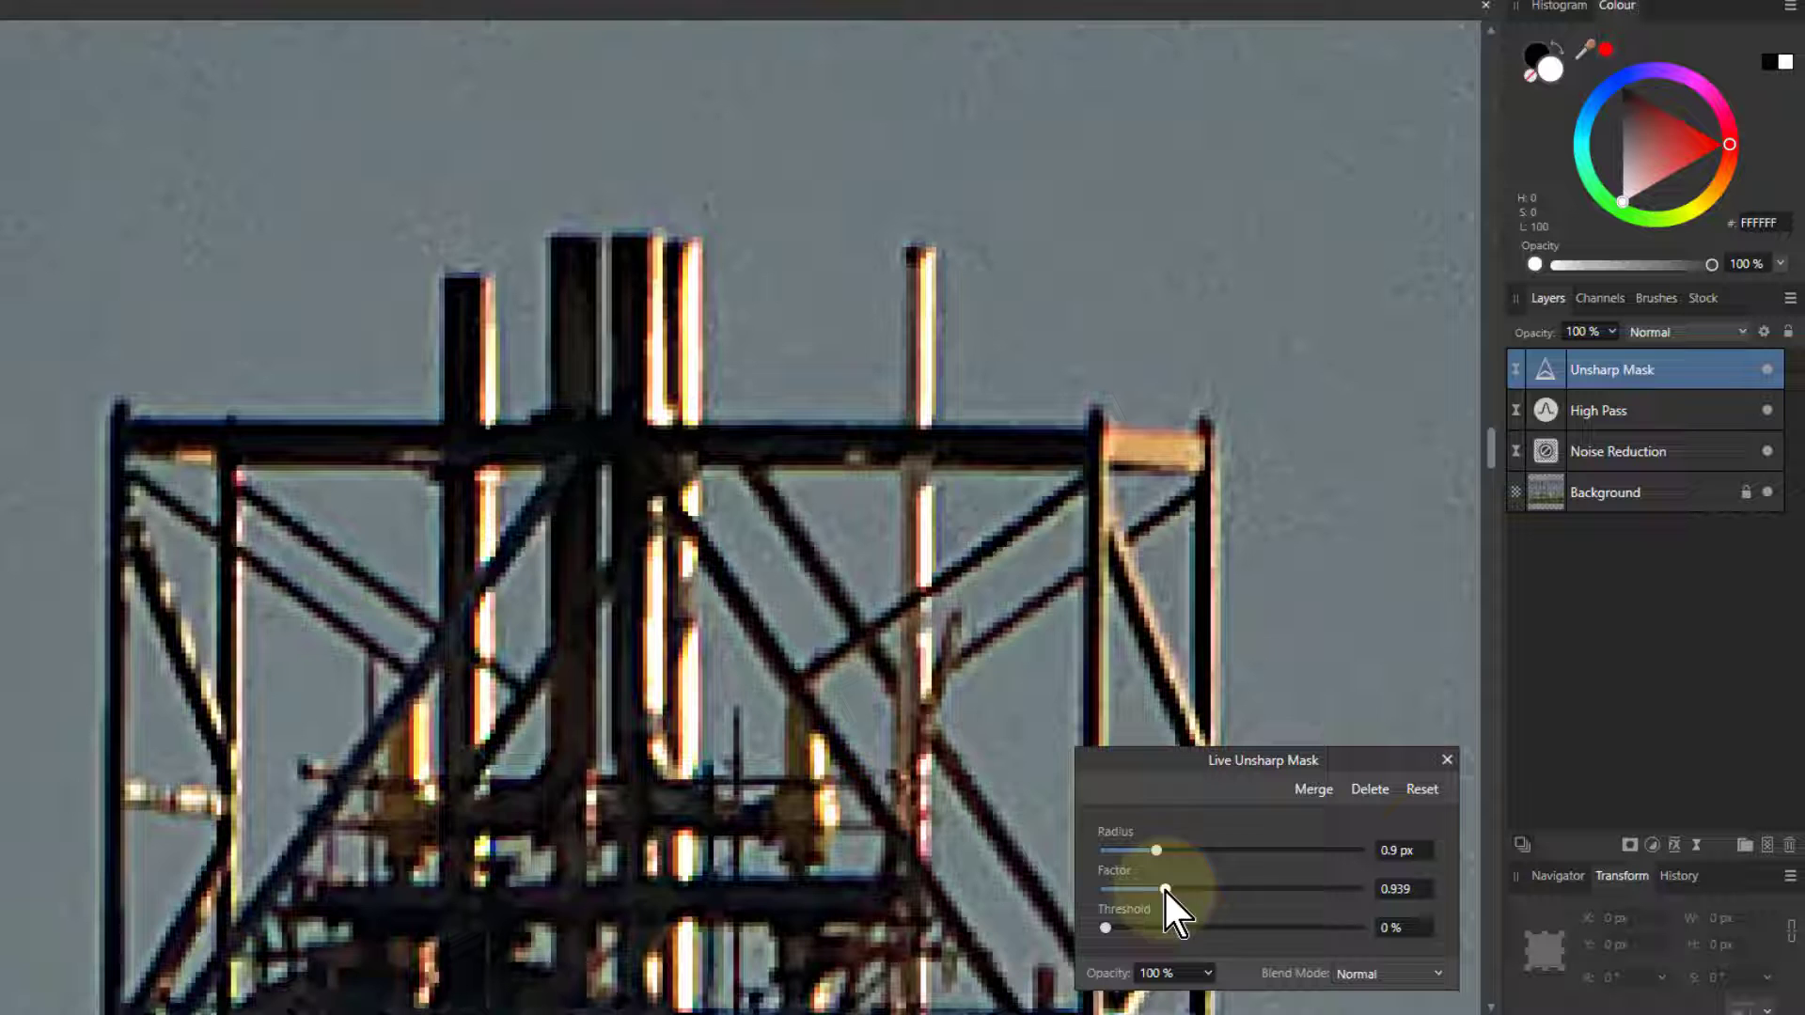
Reopen the Noise Reduction filter settings and raise Luminance from 17% to 31%.
double_click(1547, 452)
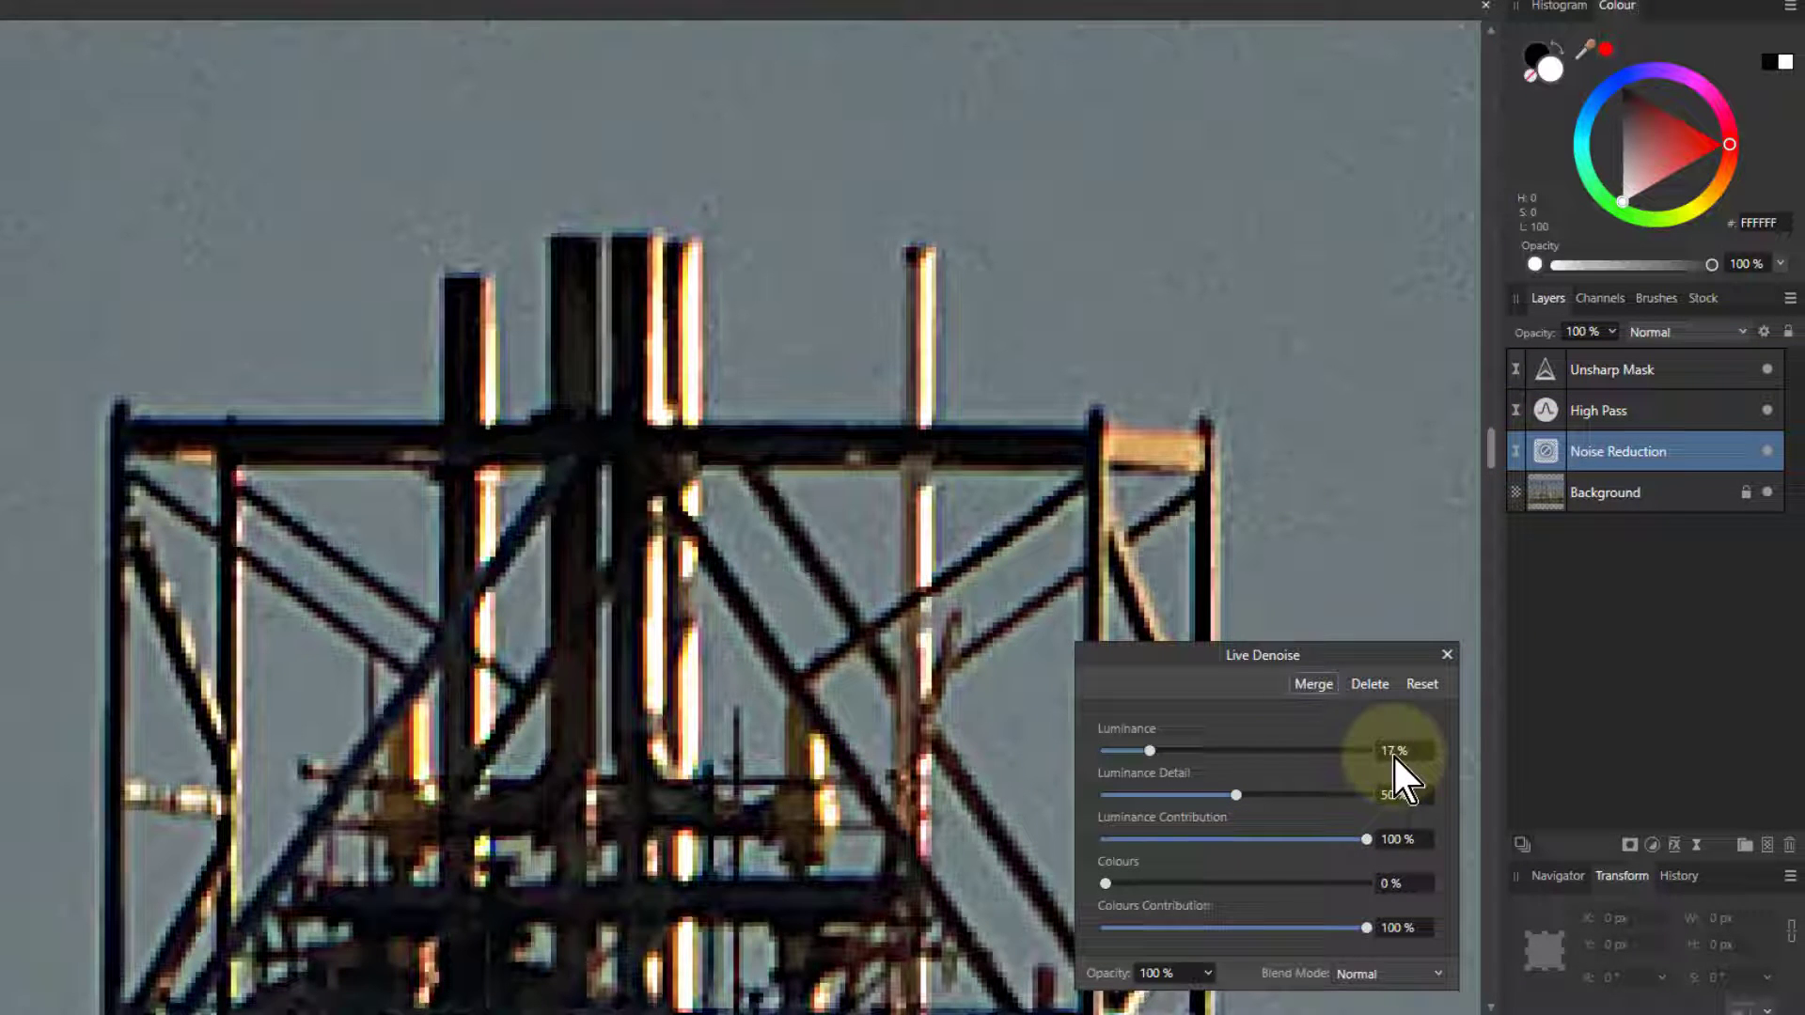
scroll(1396, 754, "up", 3)
scroll(1396, 757, "up", 2)
scroll(1396, 759, "down", 2)
scroll(1396, 759, "down", 4)
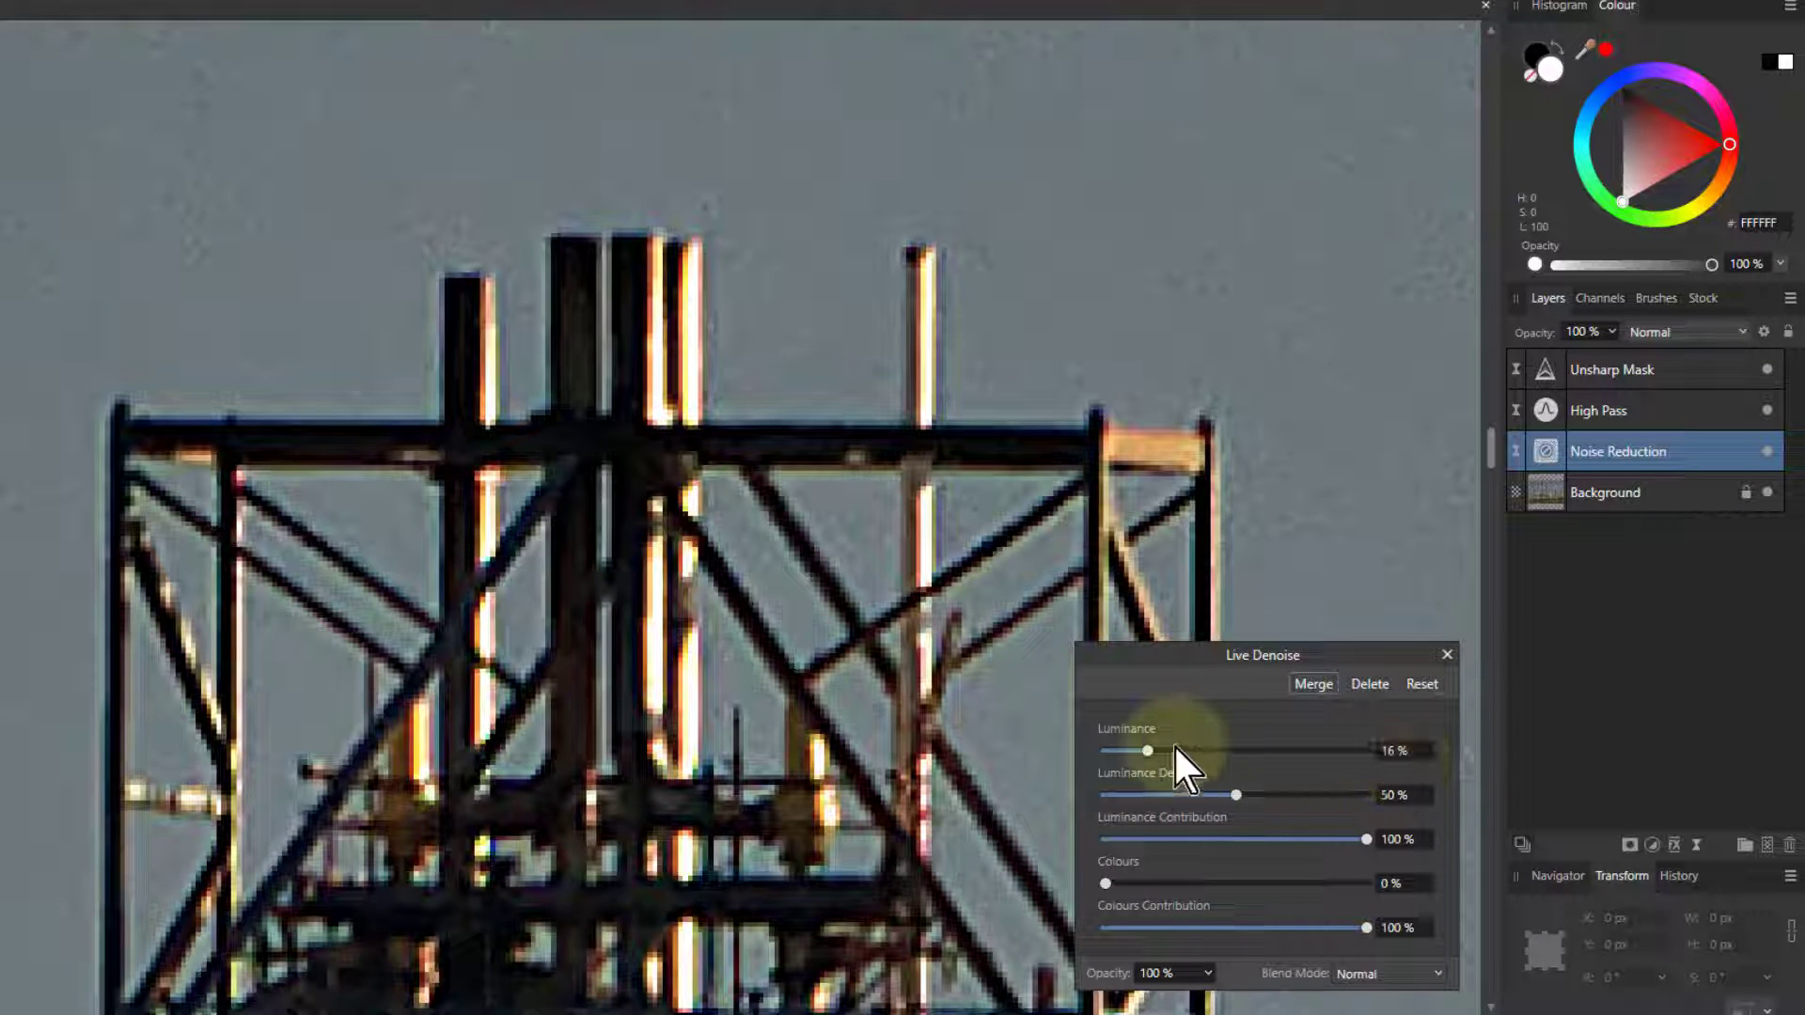
left_click_drag(1148, 752, 1186, 756)
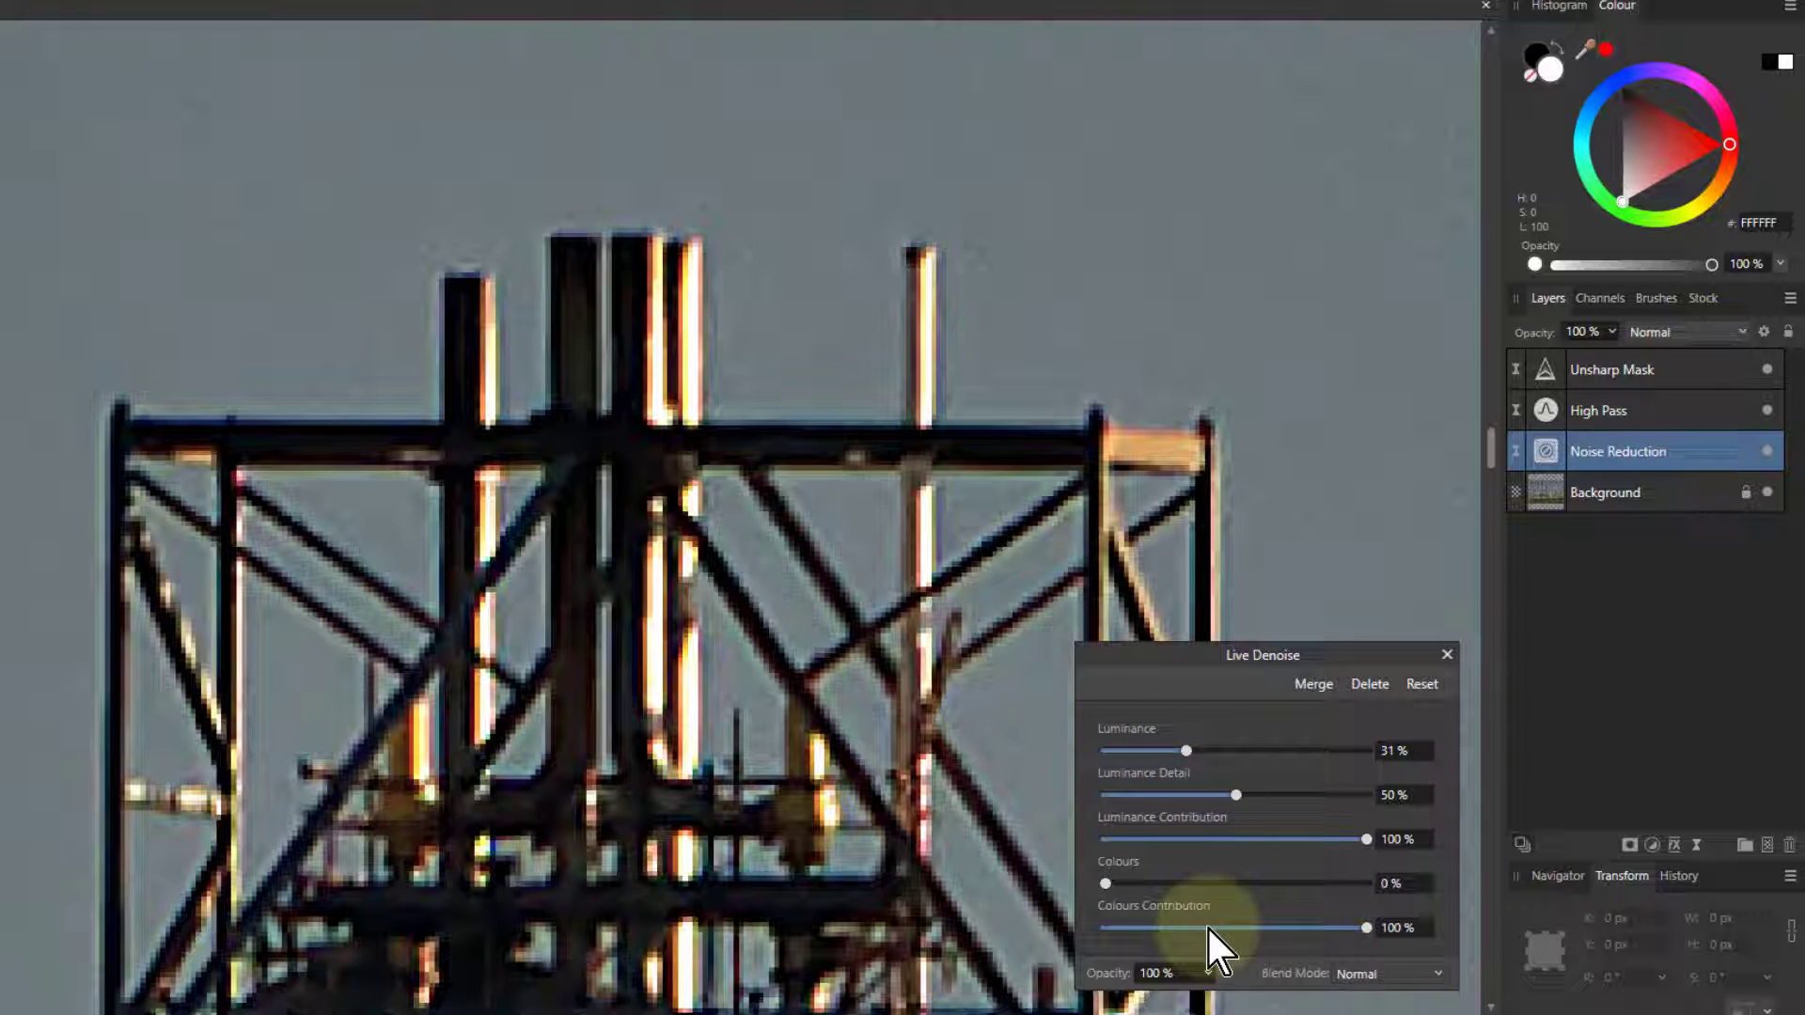
left_click(1447, 655)
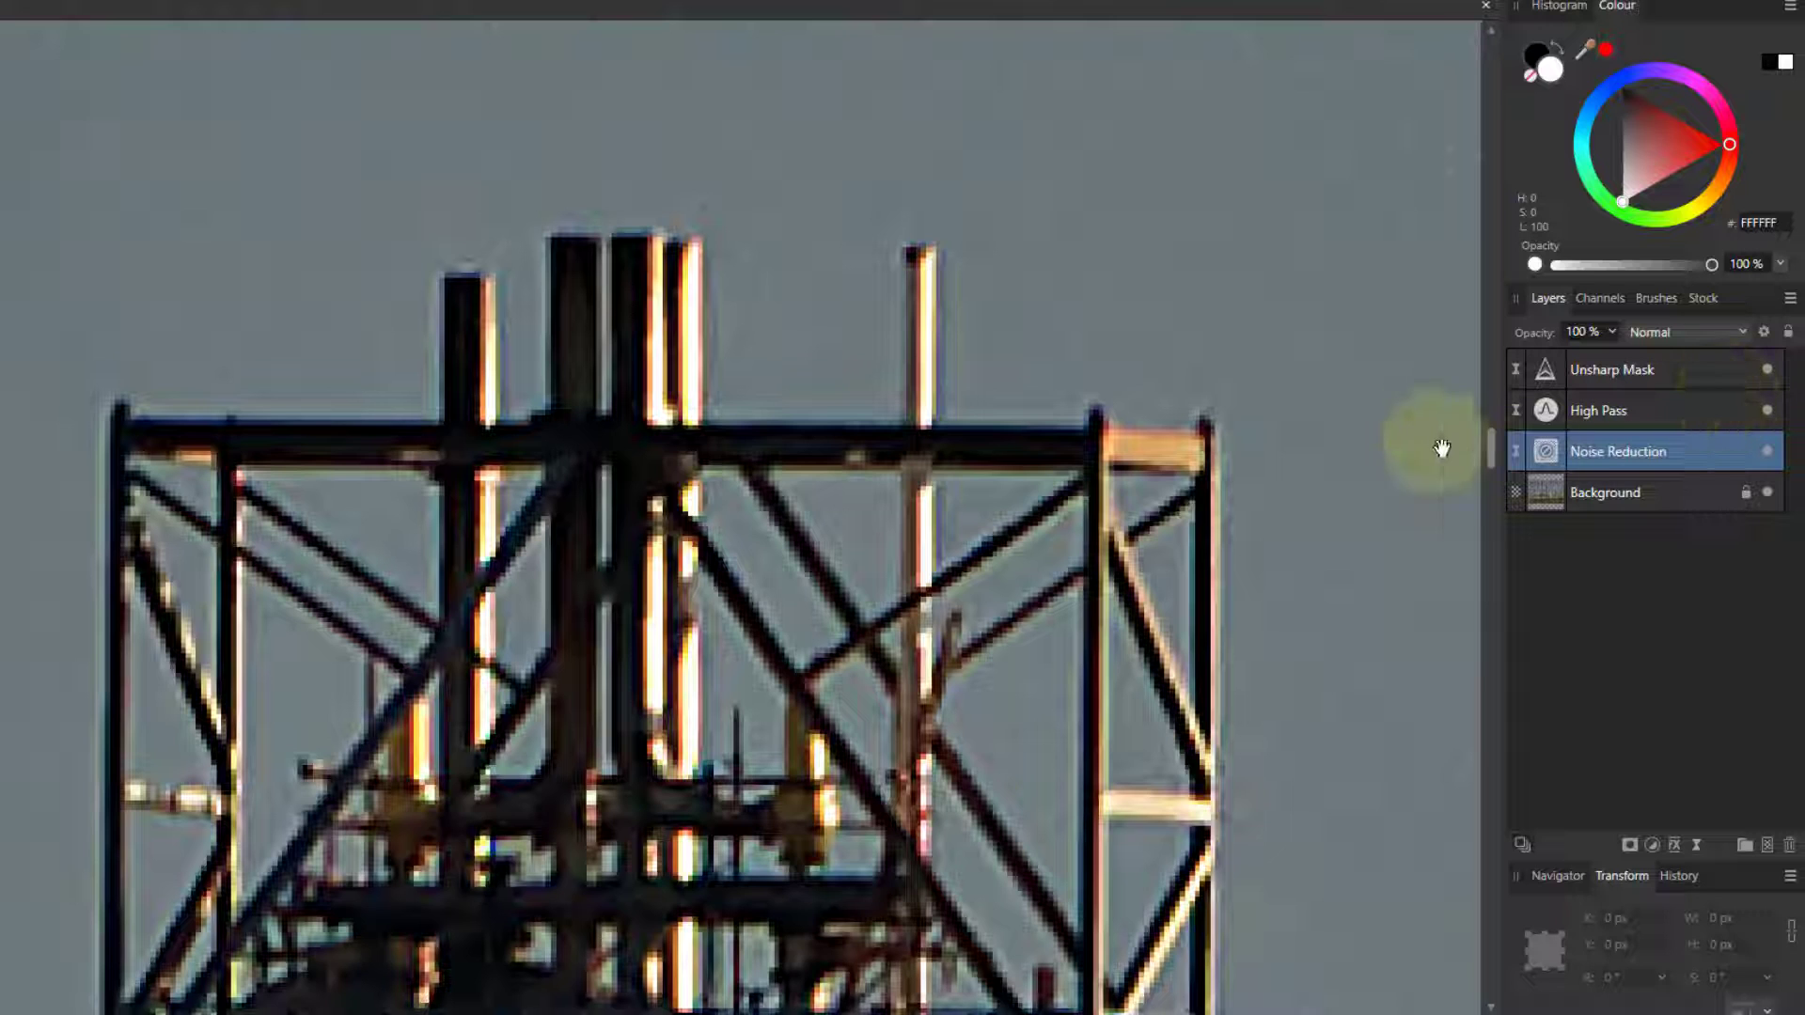
left_click(1767, 370)
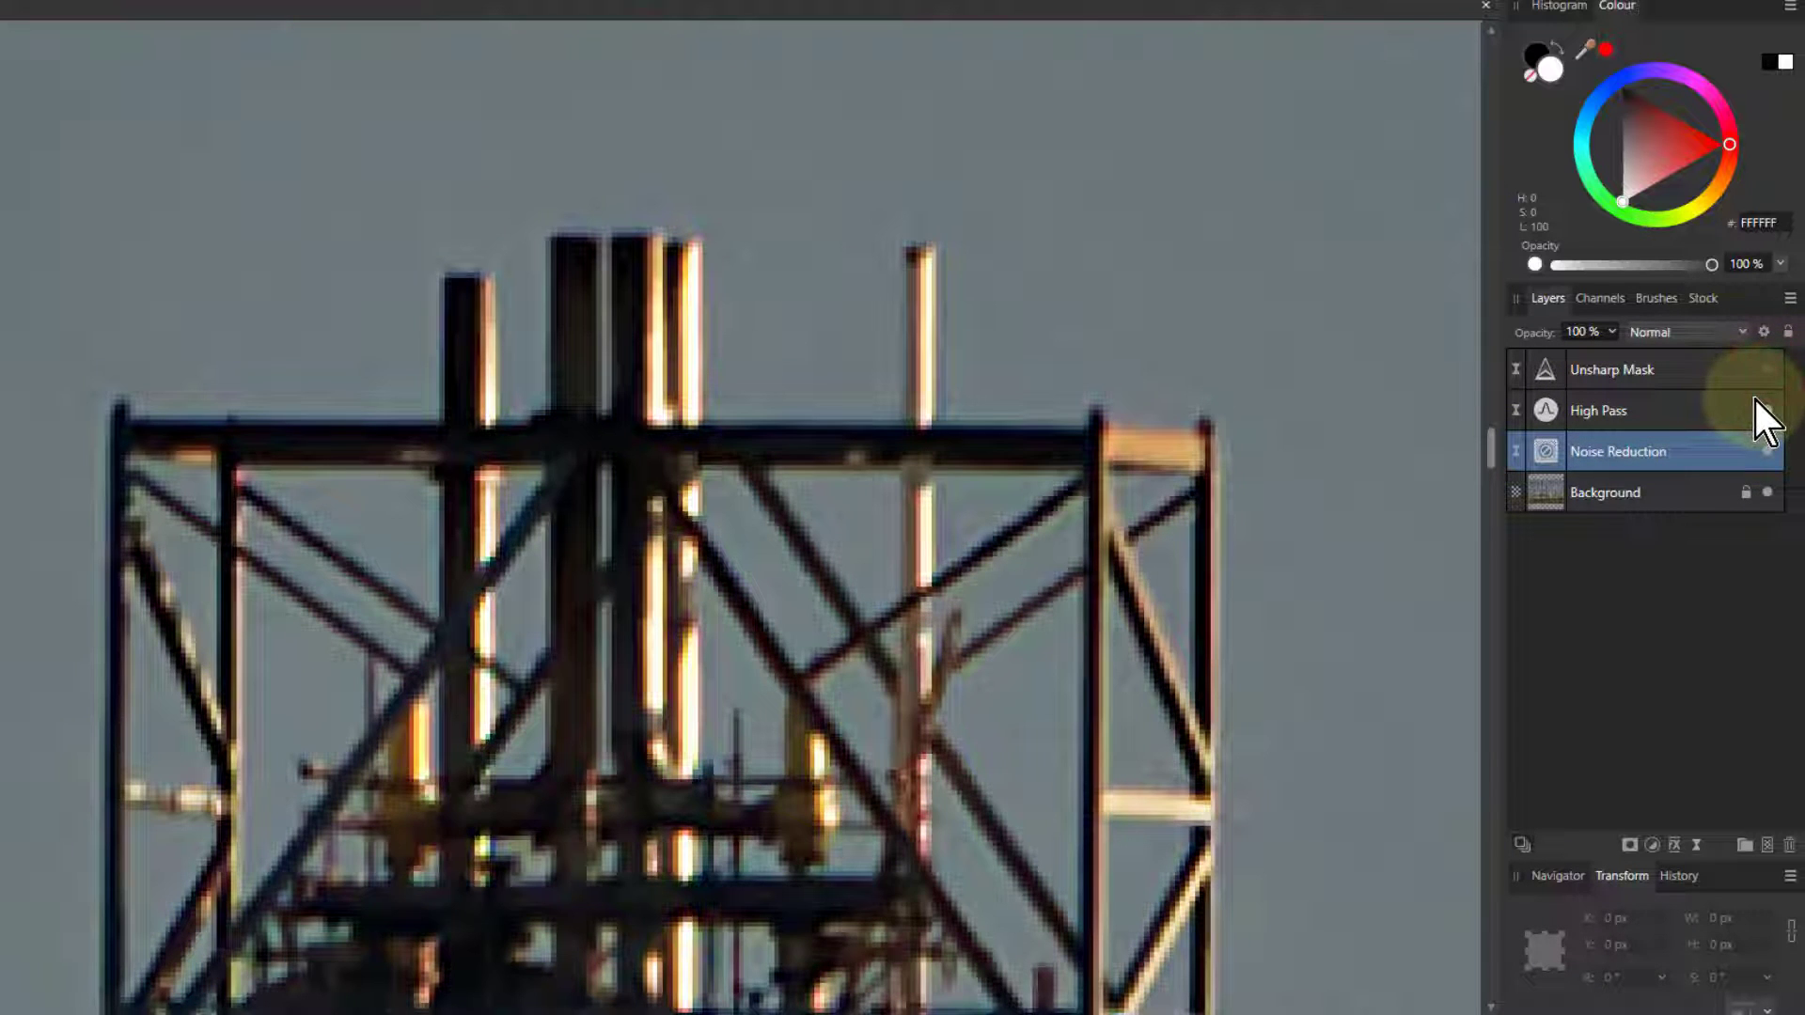
left_click(1767, 369)
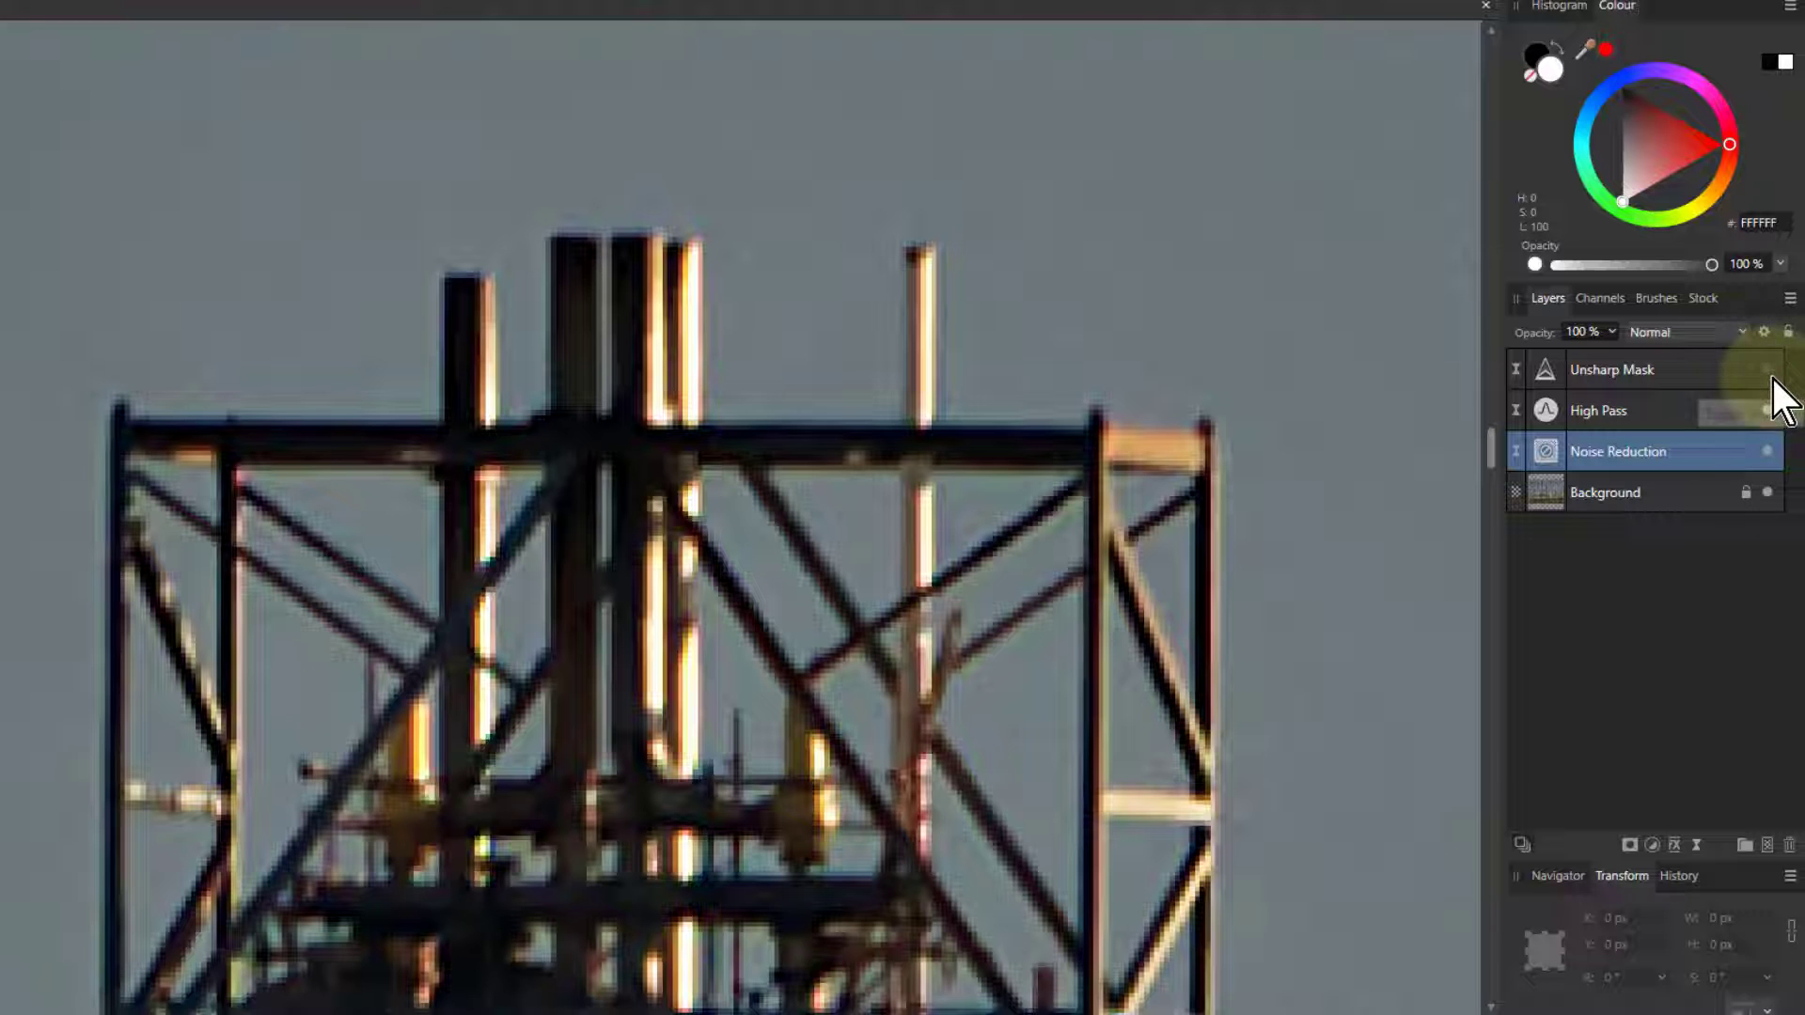
left_click(1765, 412)
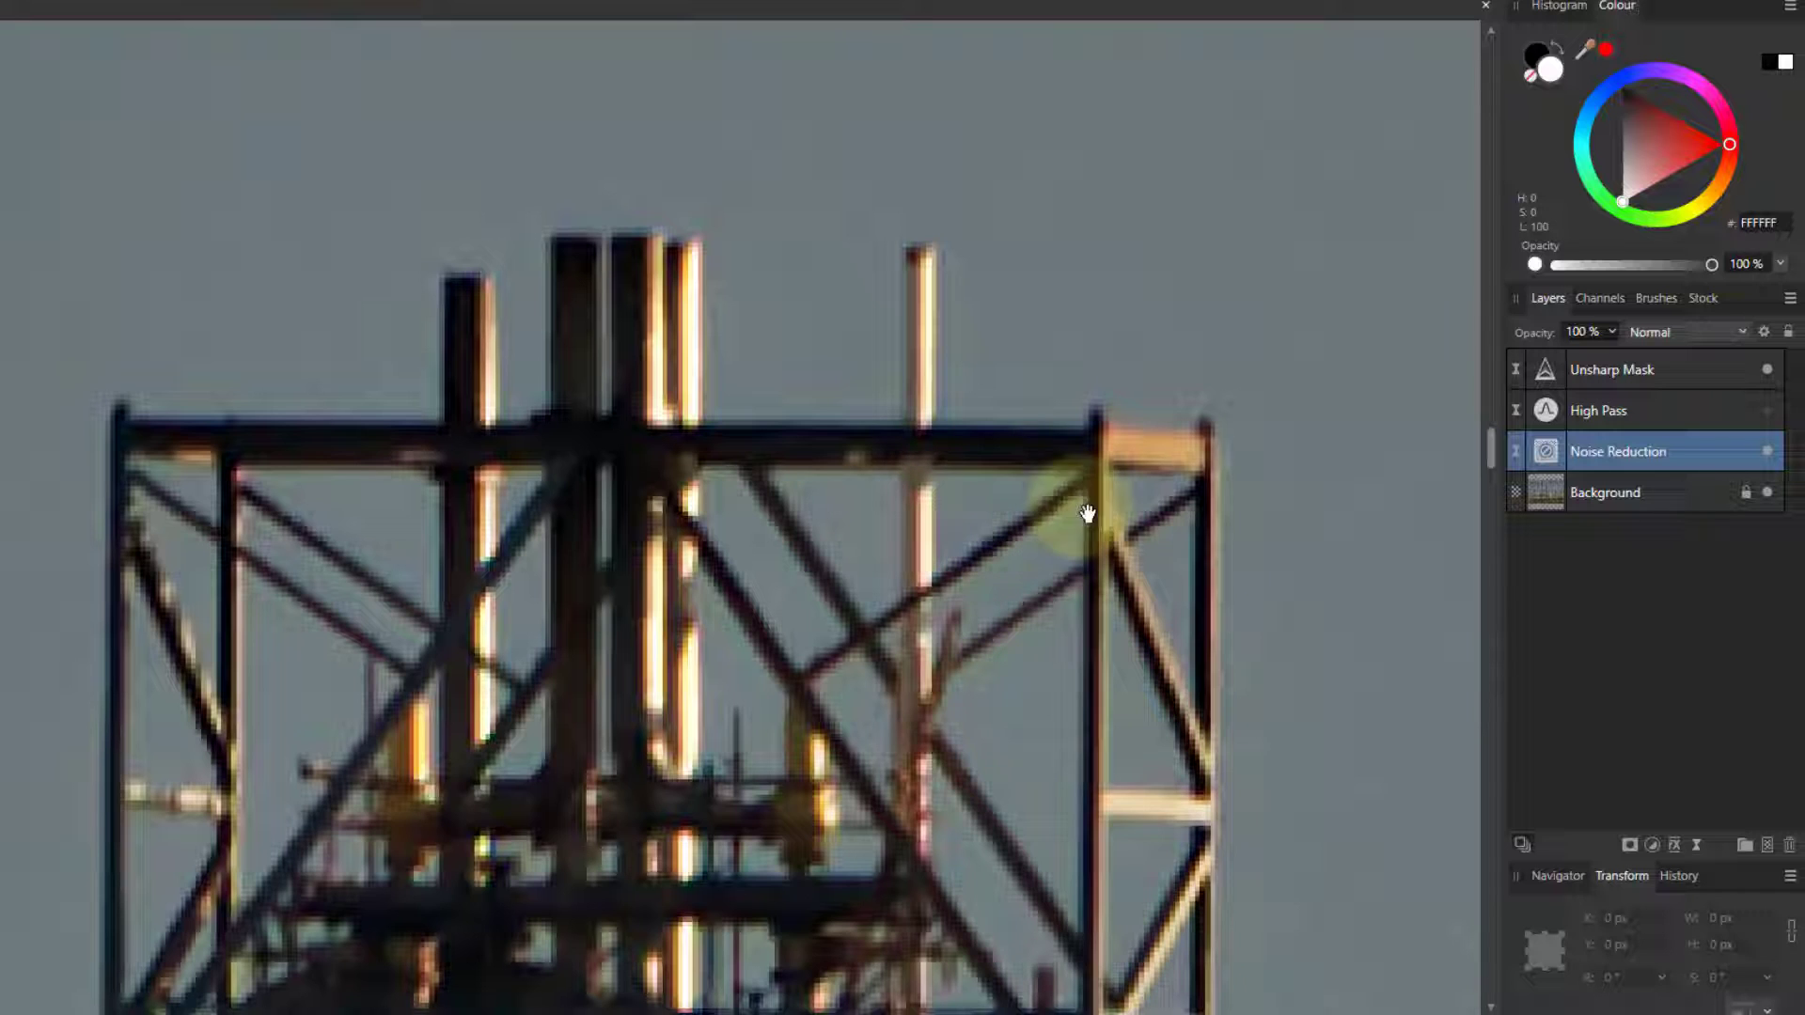
left_click(1771, 408)
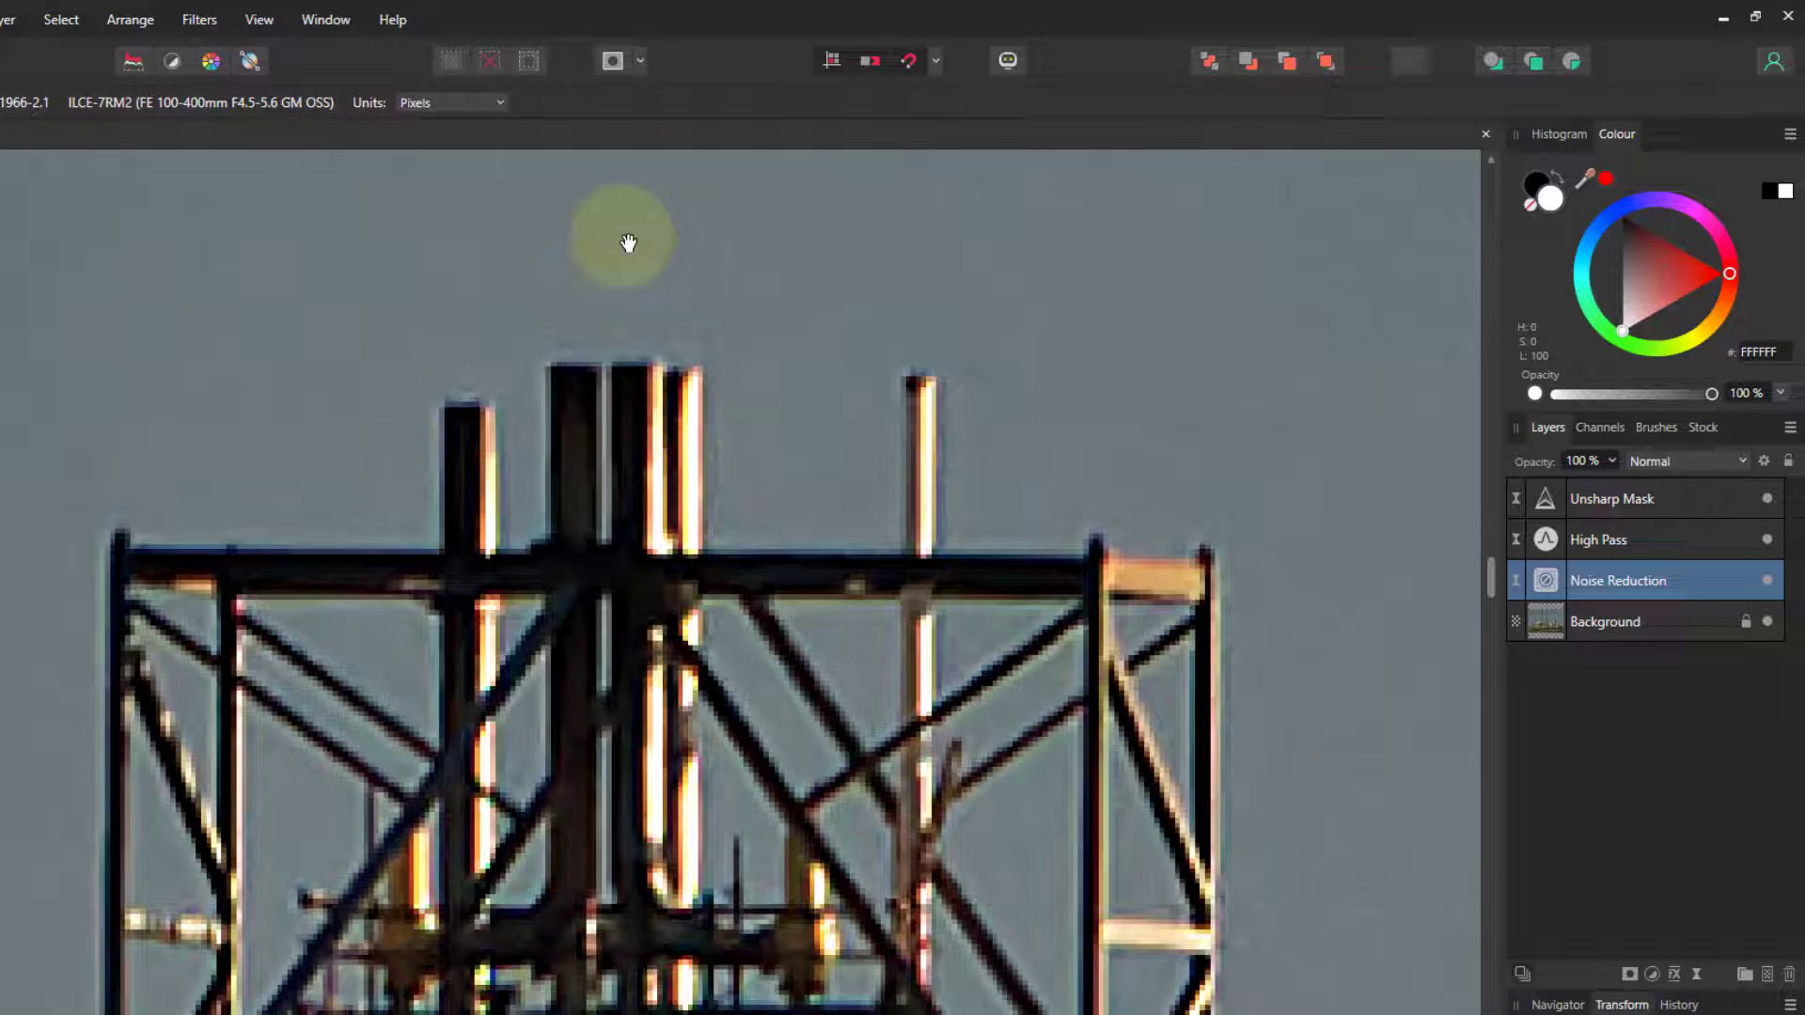
Show the States panel via the Window menu and hide the Unsharp Mask layer.
left_click(335, 32)
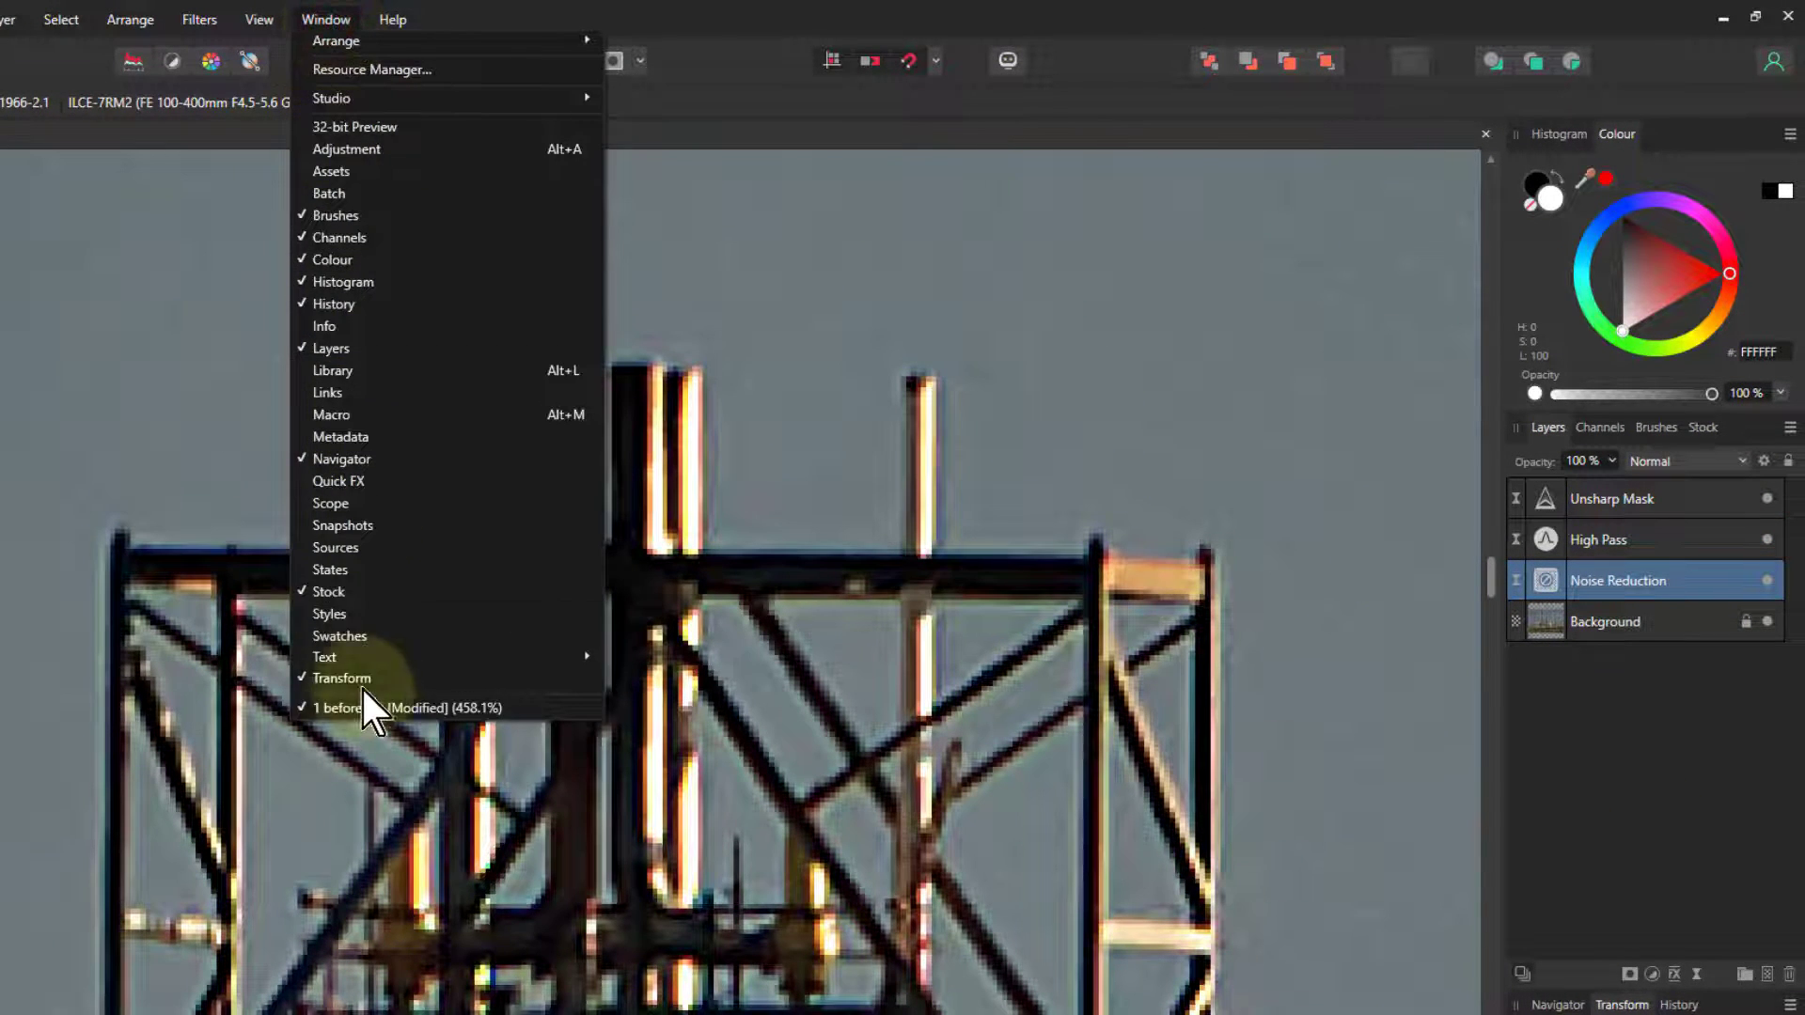
left_click(341, 576)
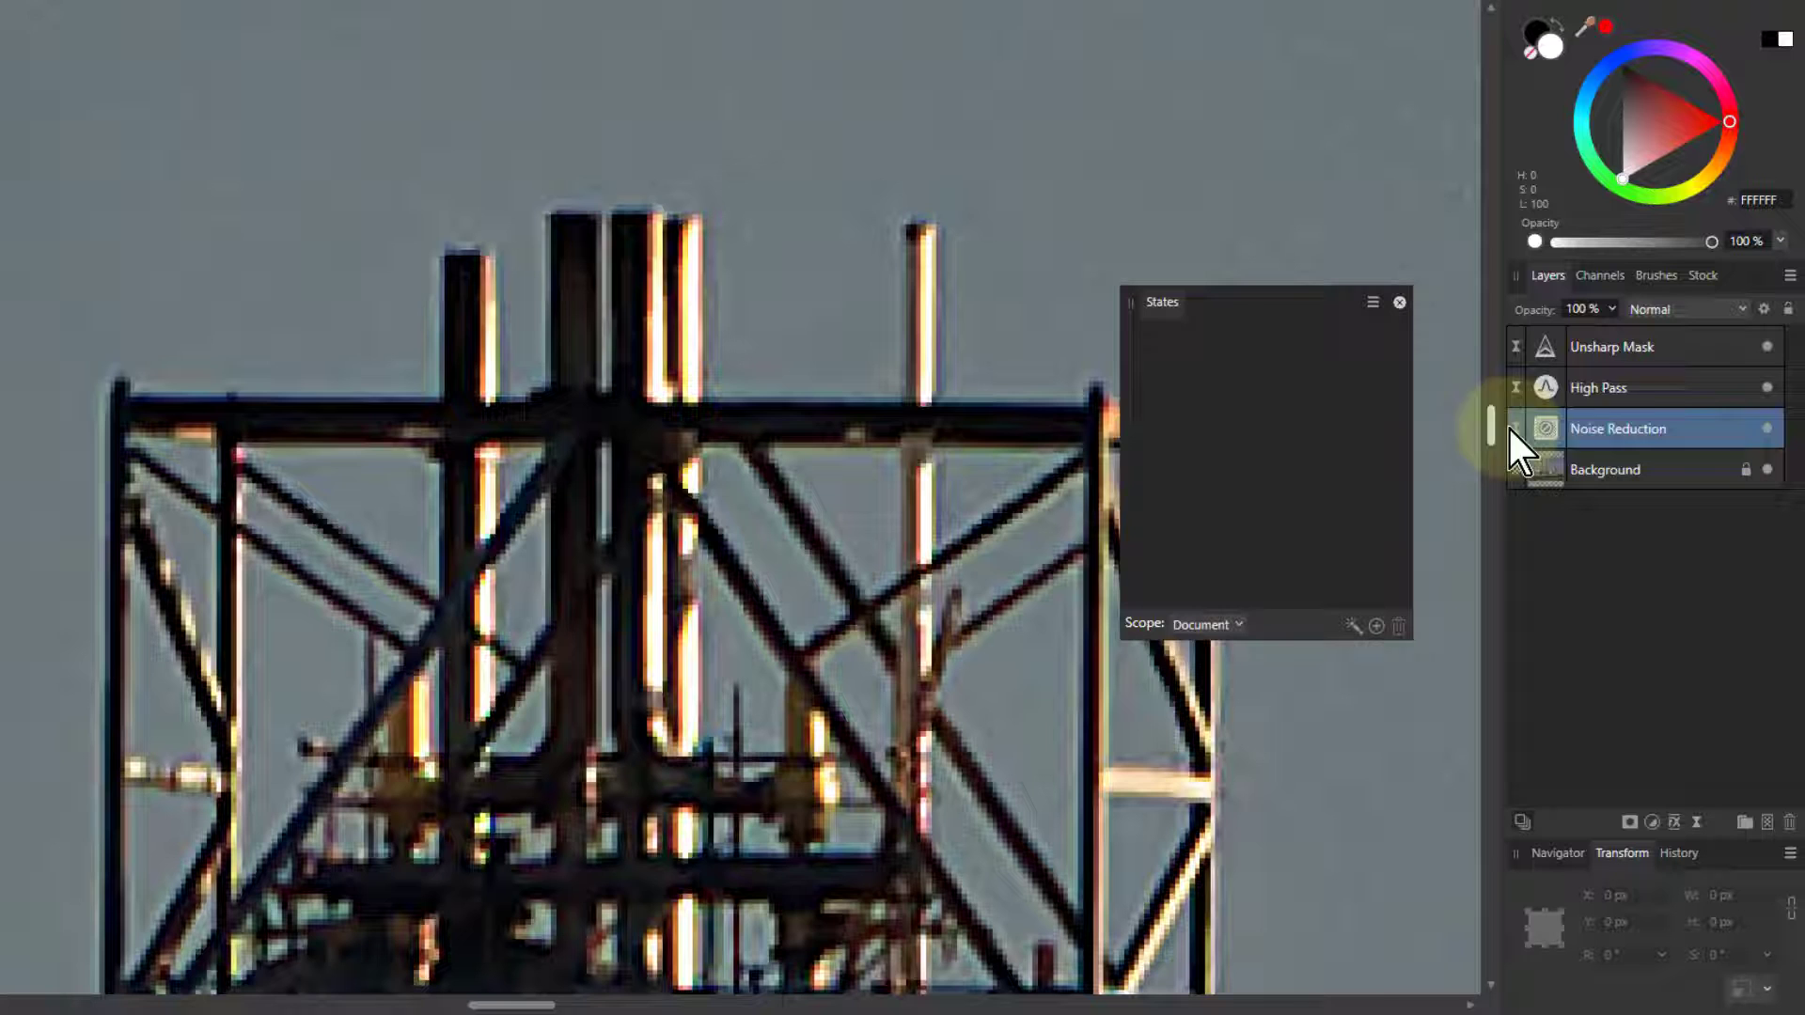
left_click(1767, 347)
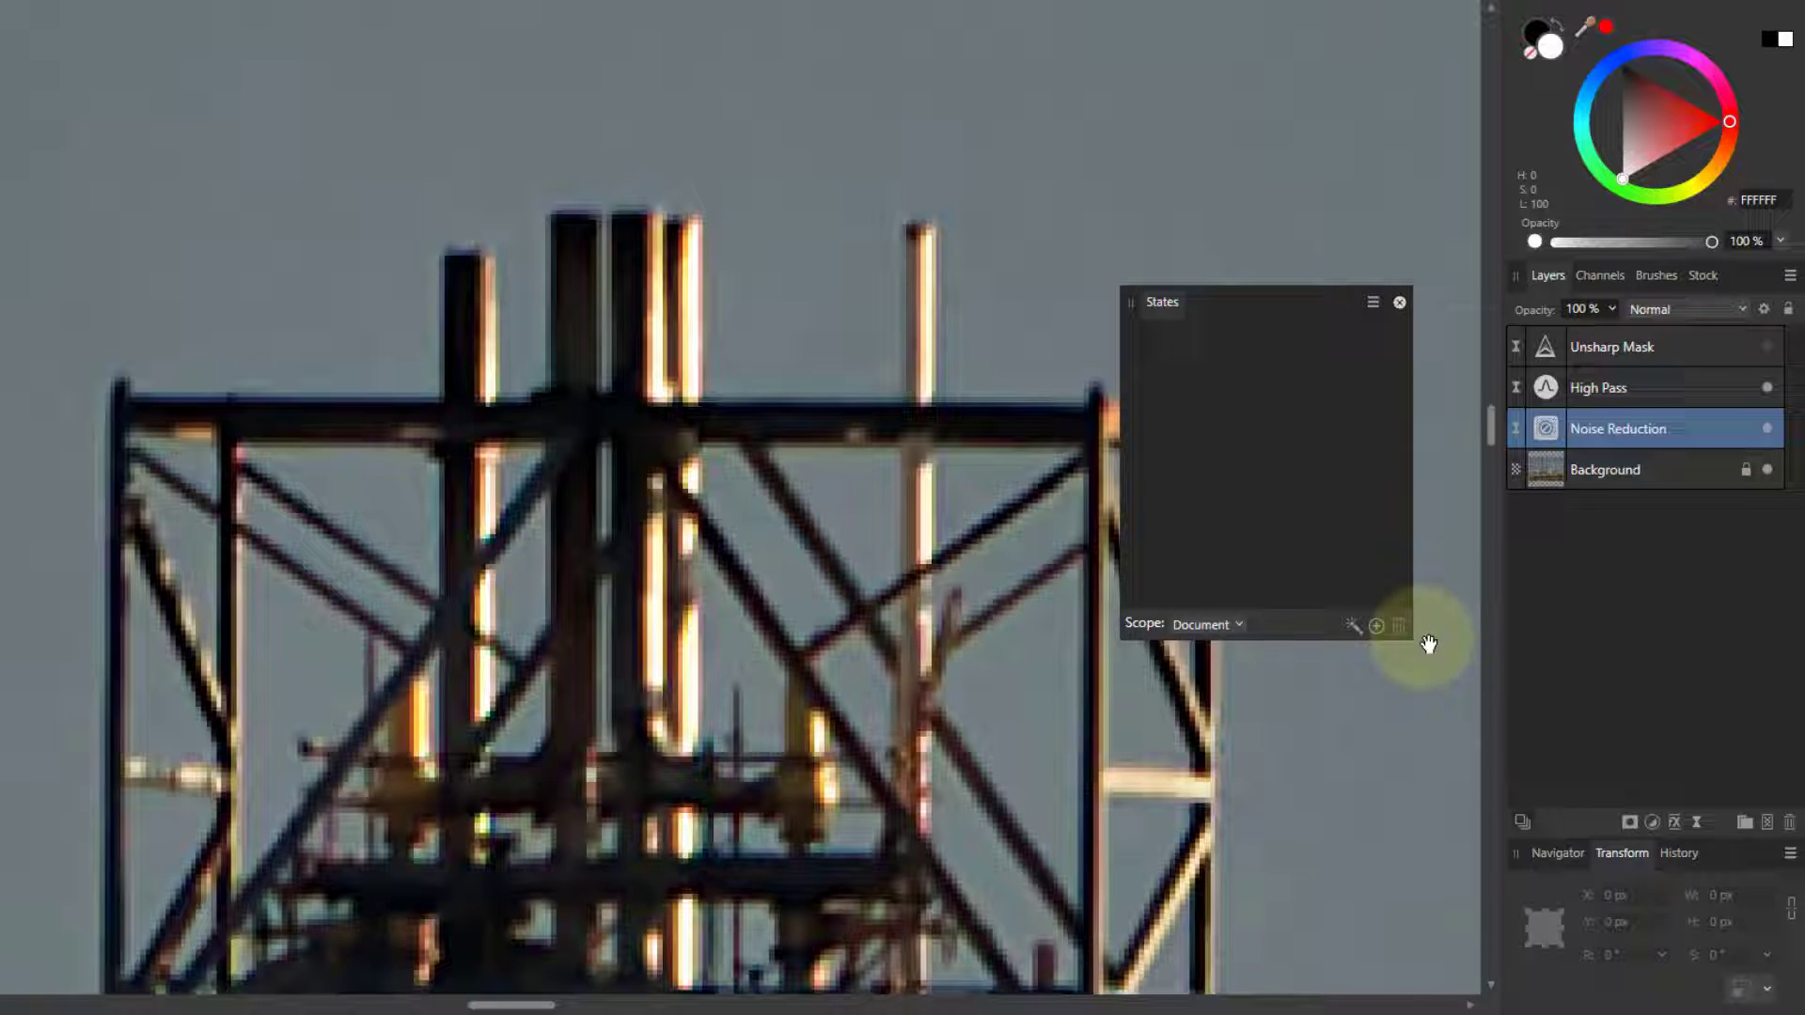
Save a layer state named 'High Pass', then make Unsharp Mask visible again.
left_click(1377, 626)
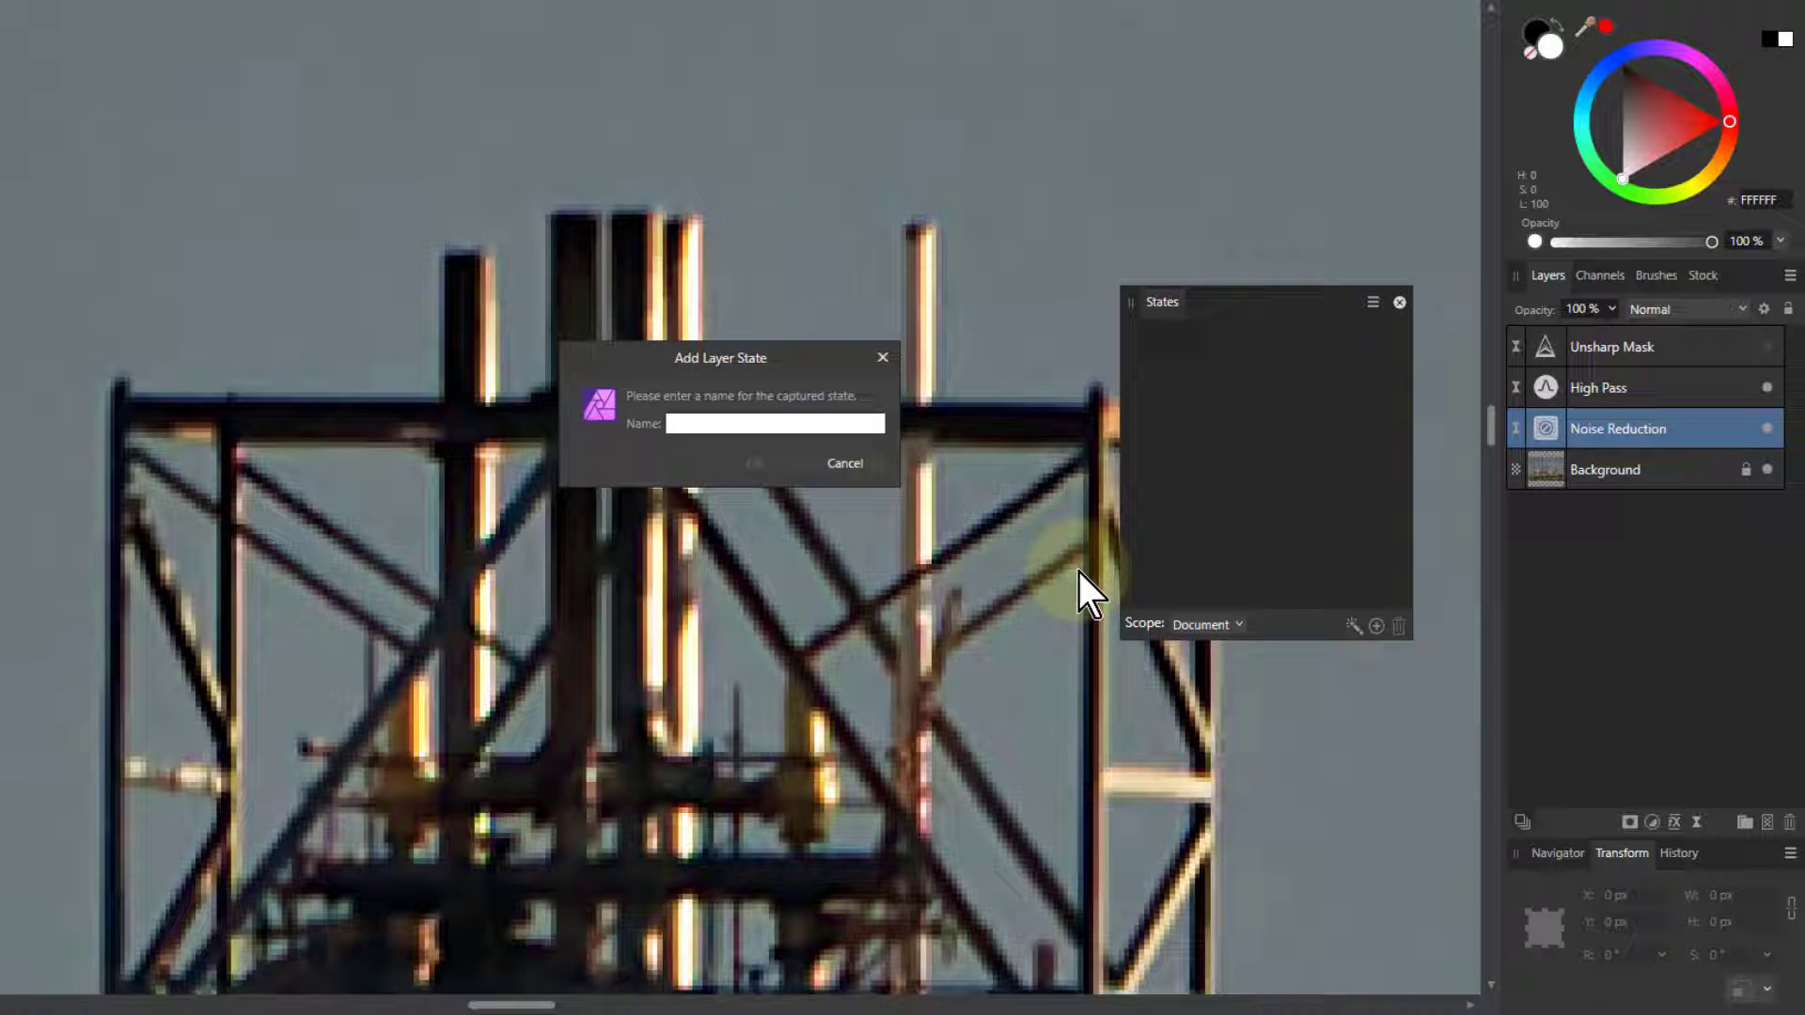
type("High Pa")
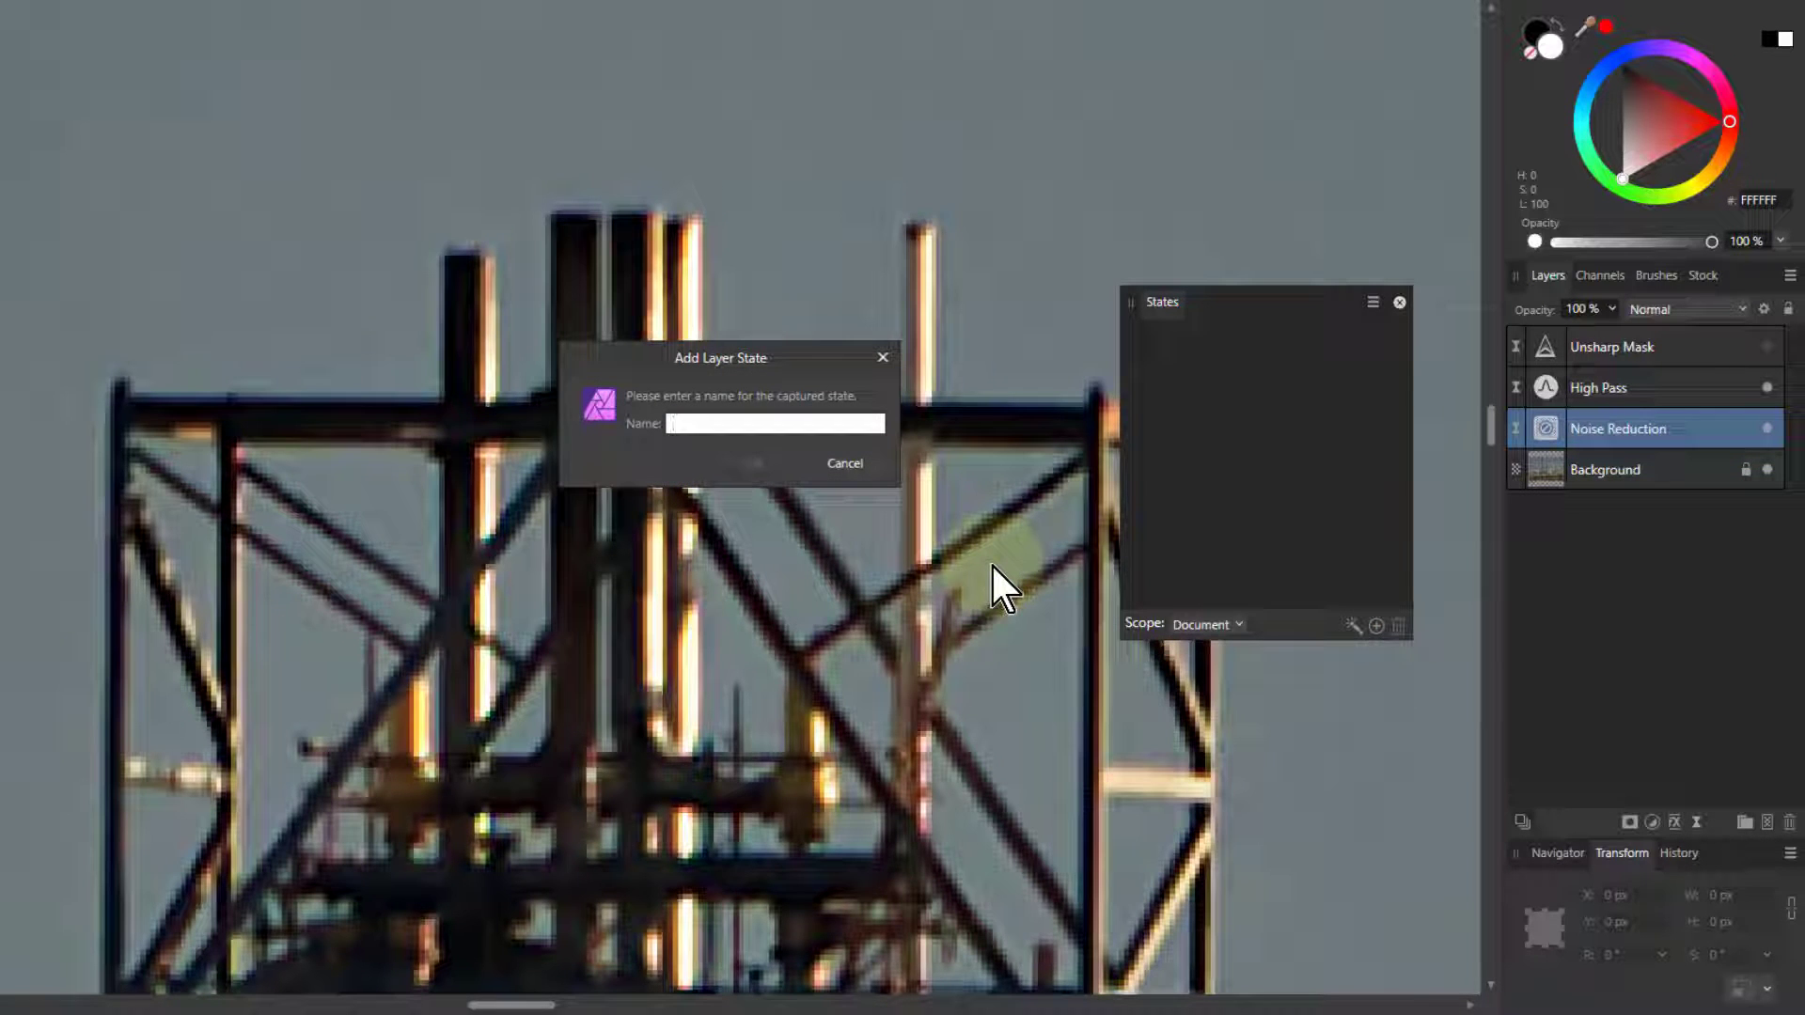
type("ss")
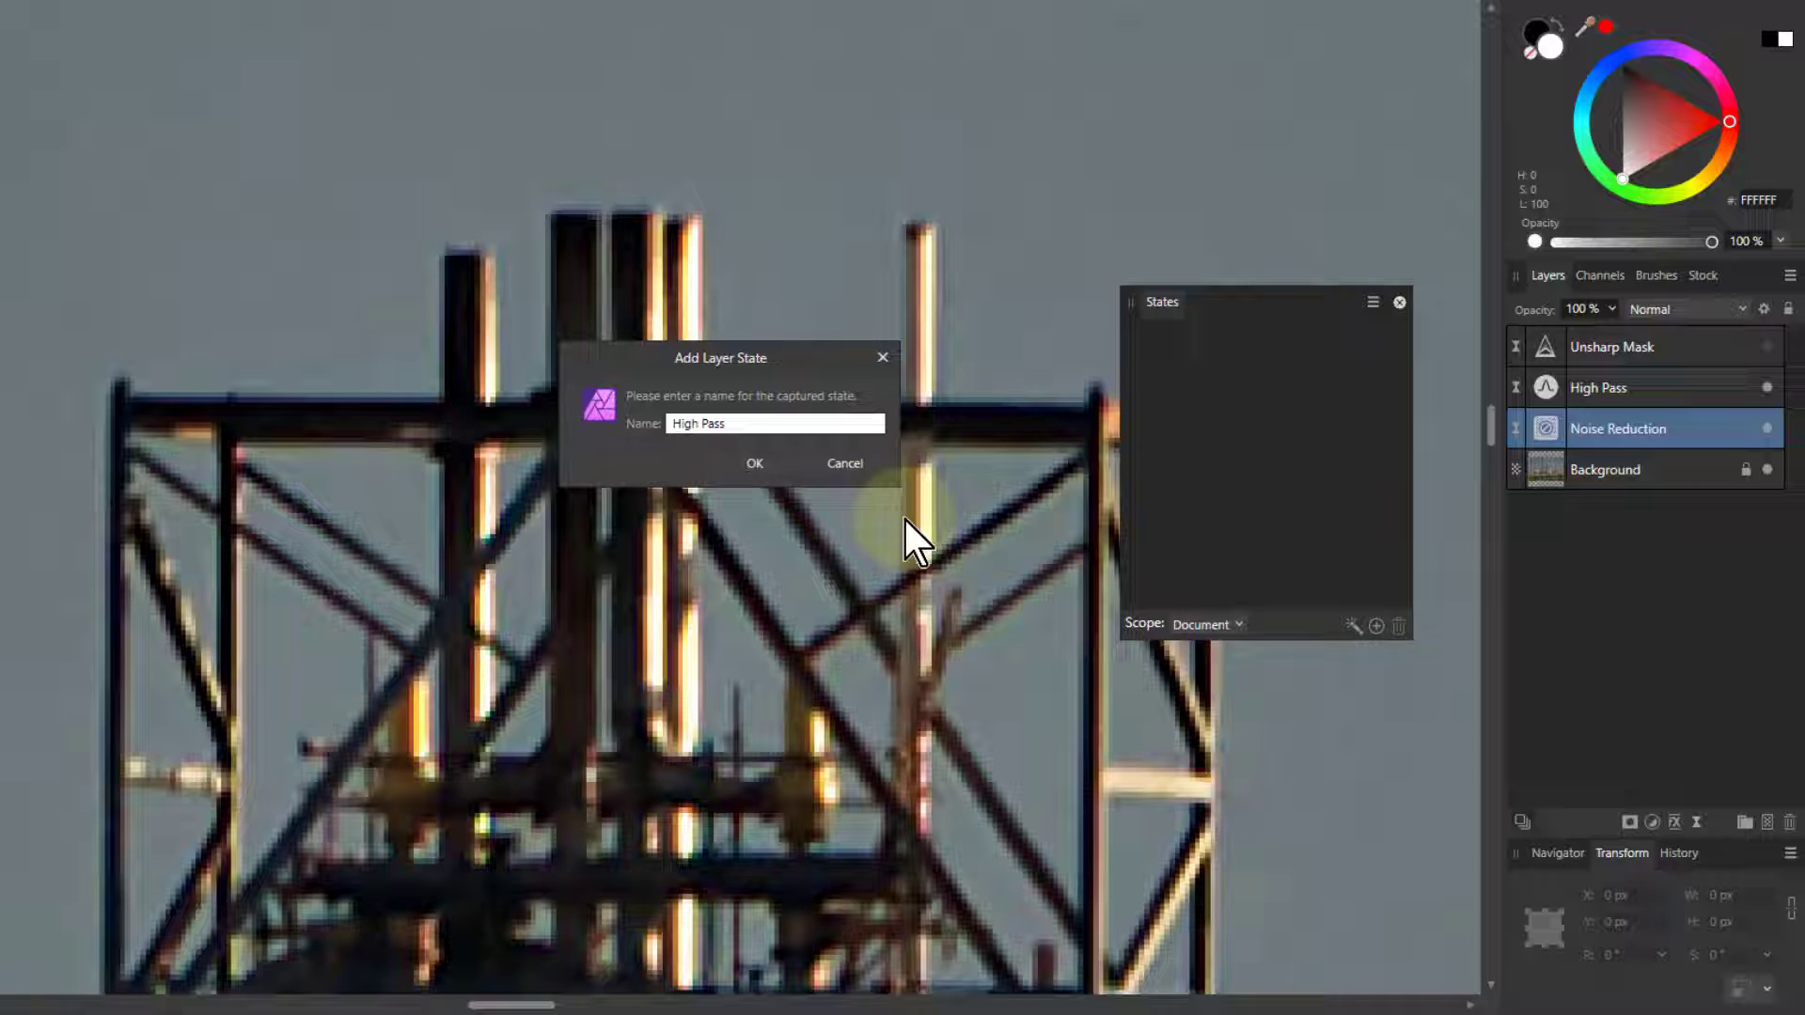
left_click(752, 463)
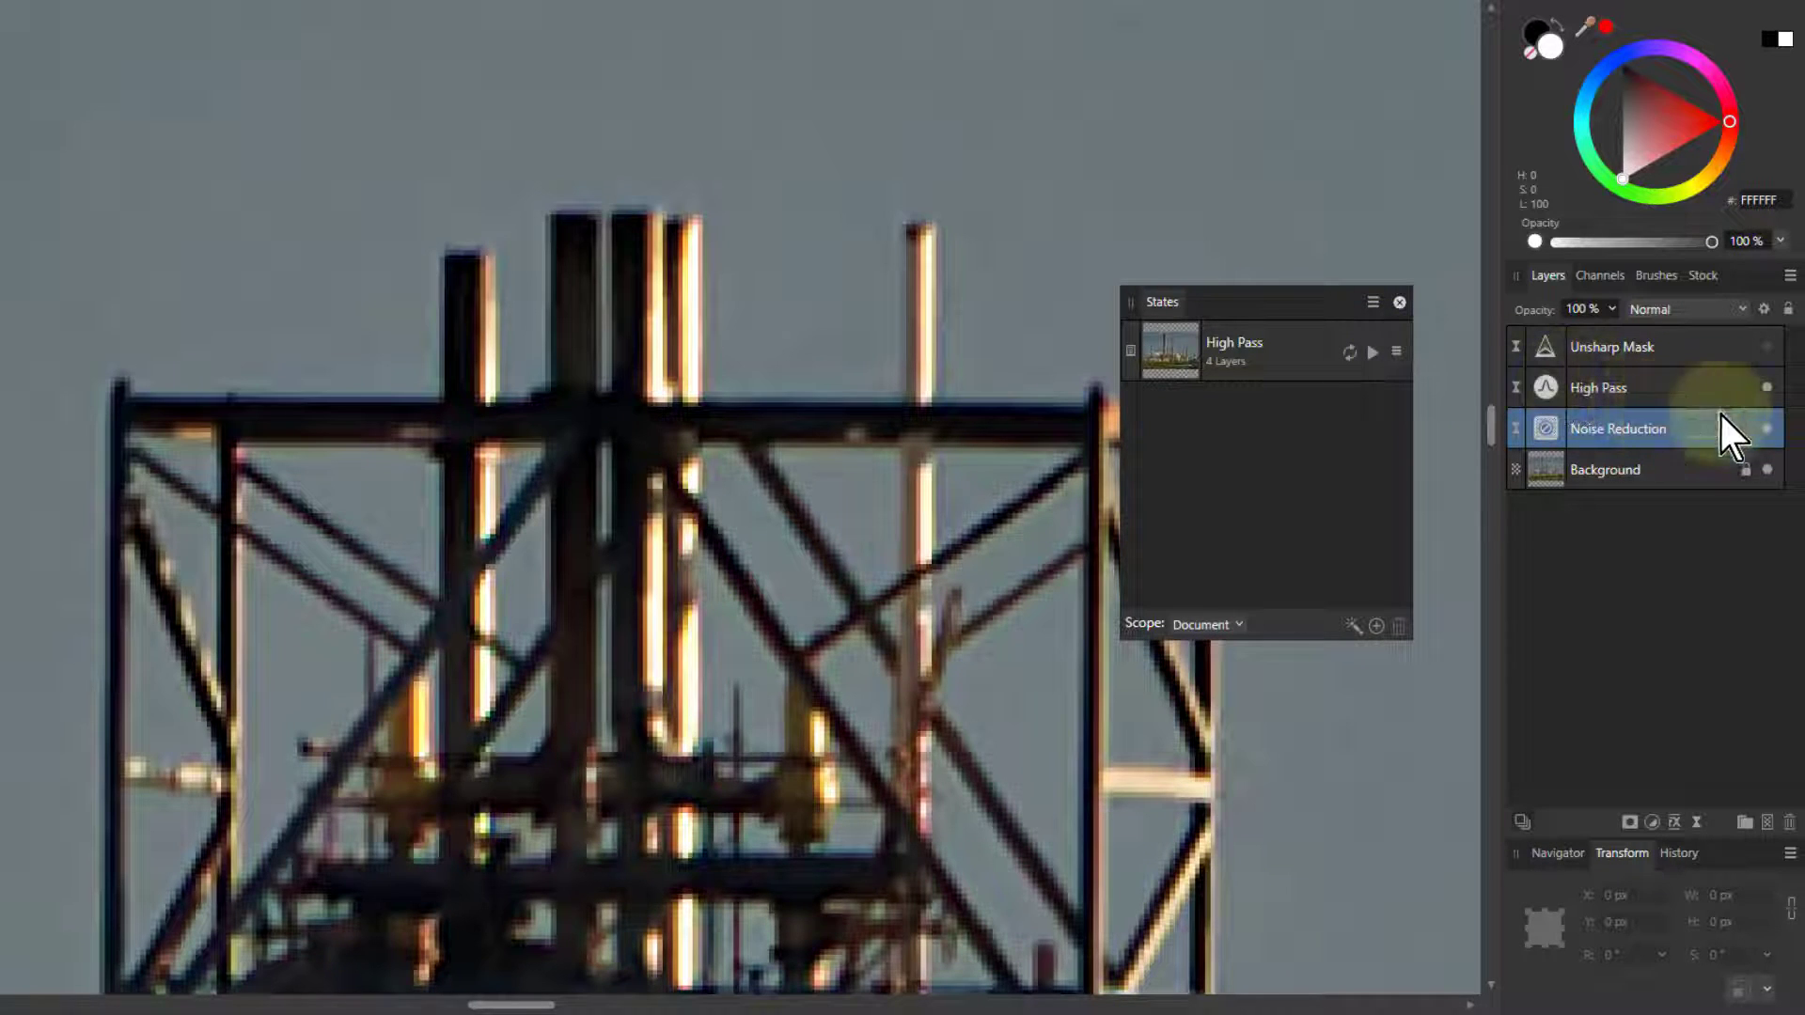
left_click(1768, 346)
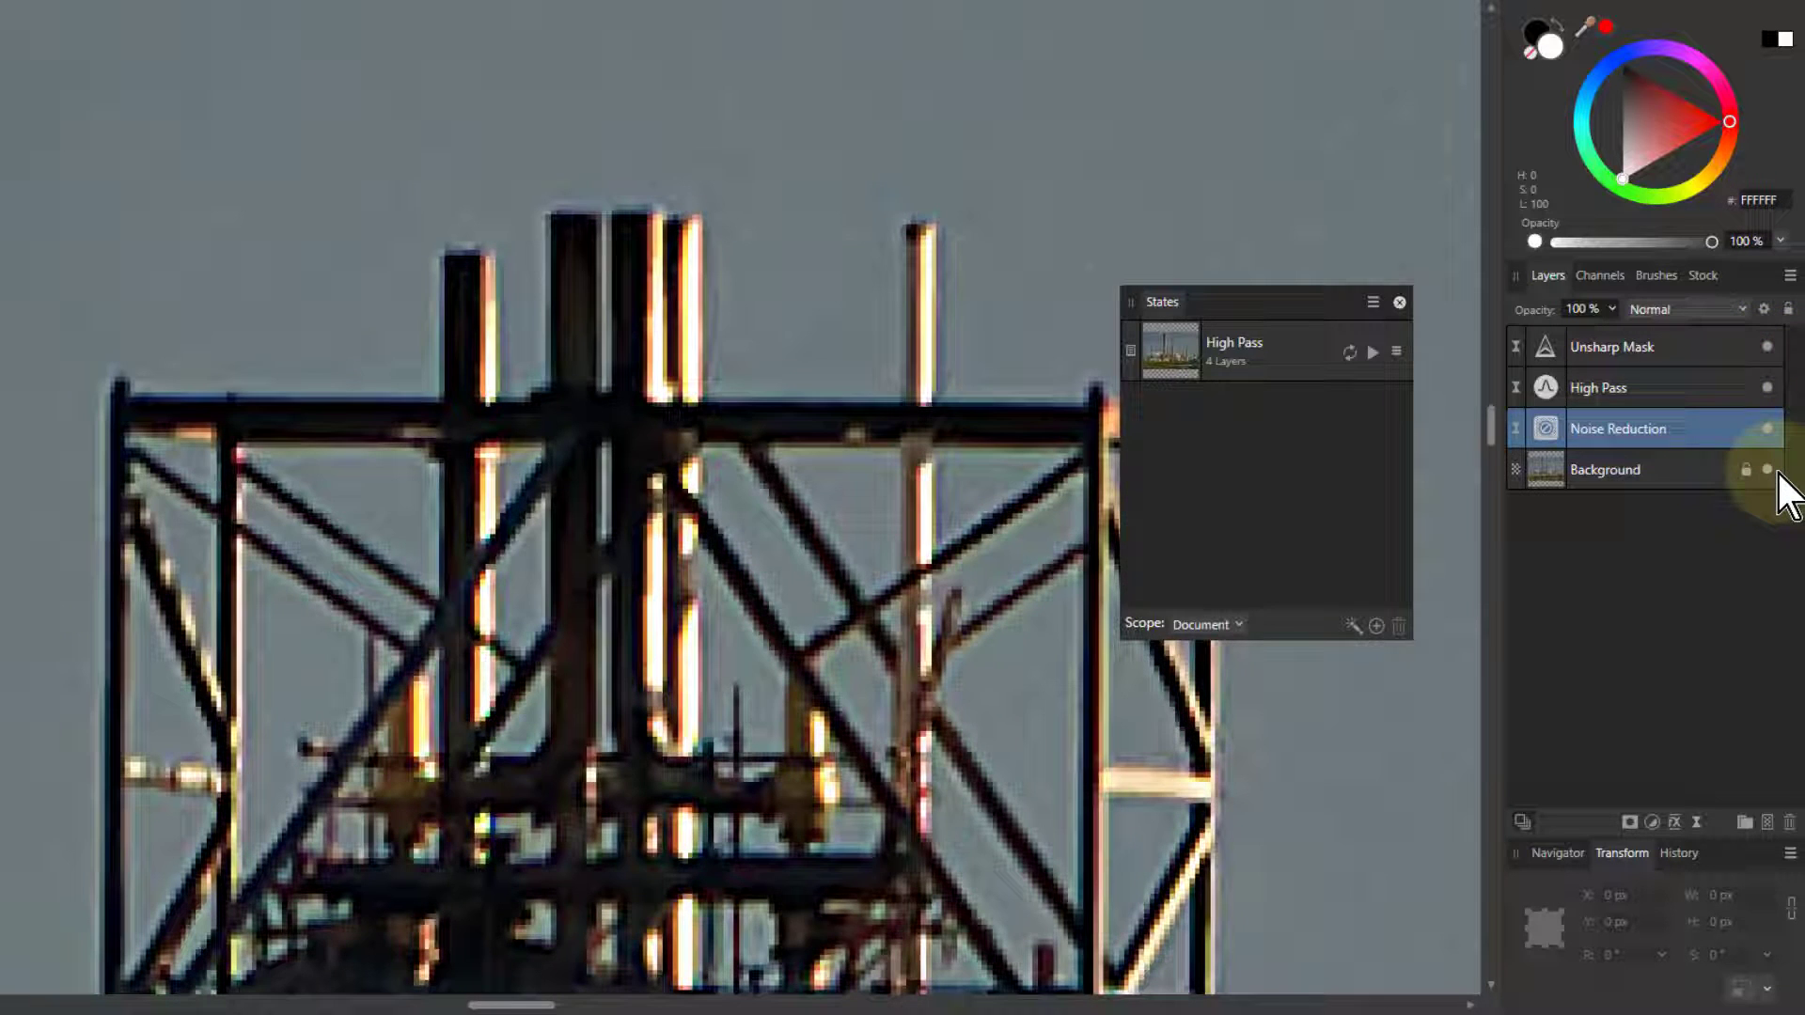
Apply High Pass state, show Unsharp Mask, hide High Pass, and save state 'Unsharp'.
left_click(1372, 353)
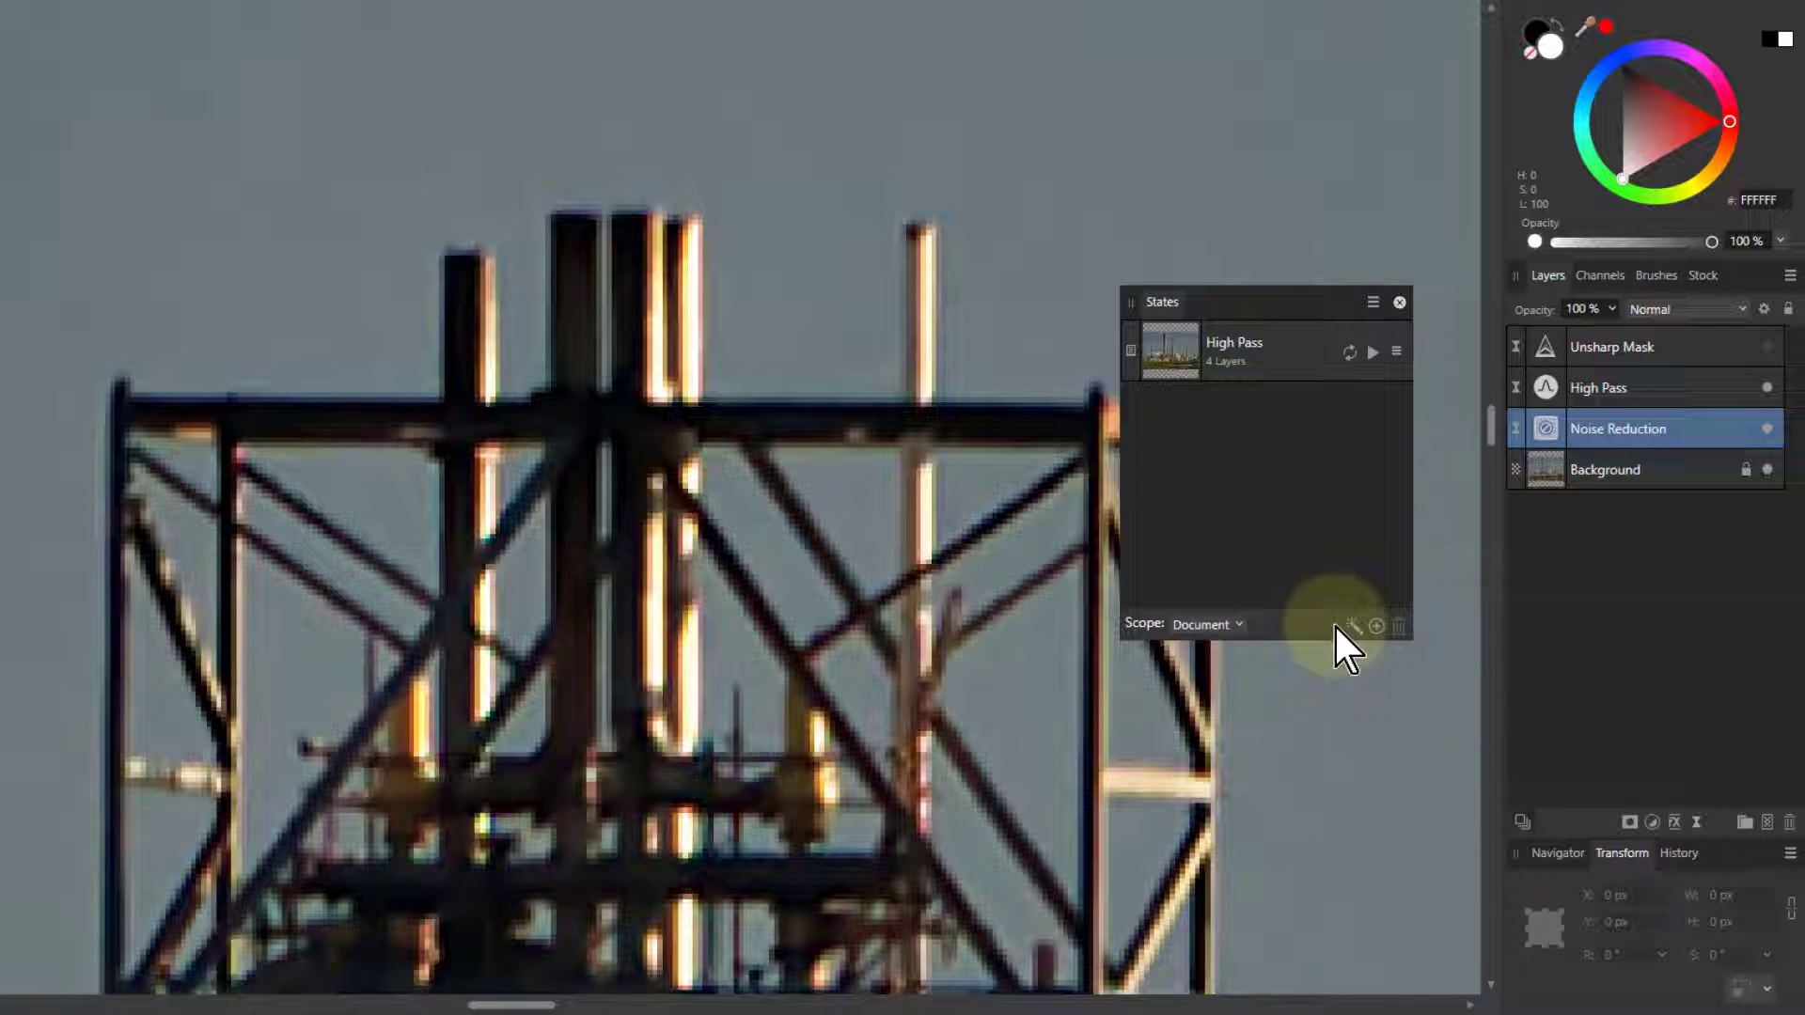
left_click(1767, 345)
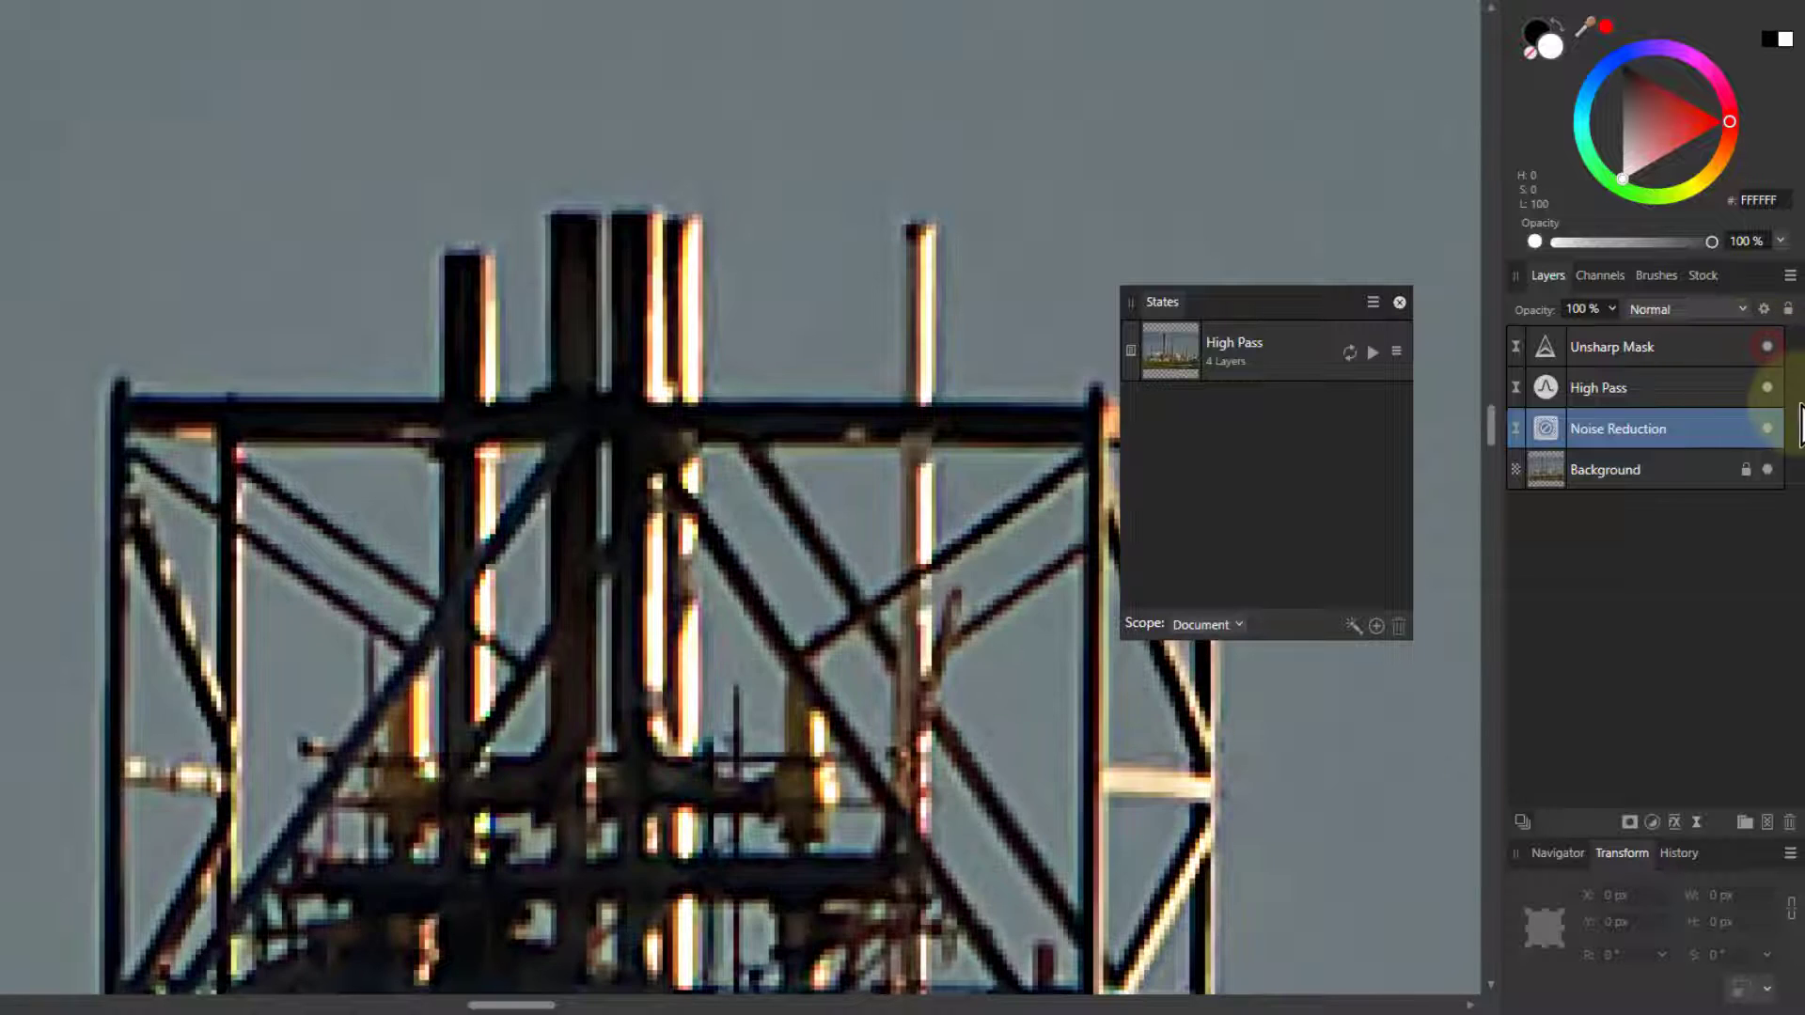
left_click(1768, 387)
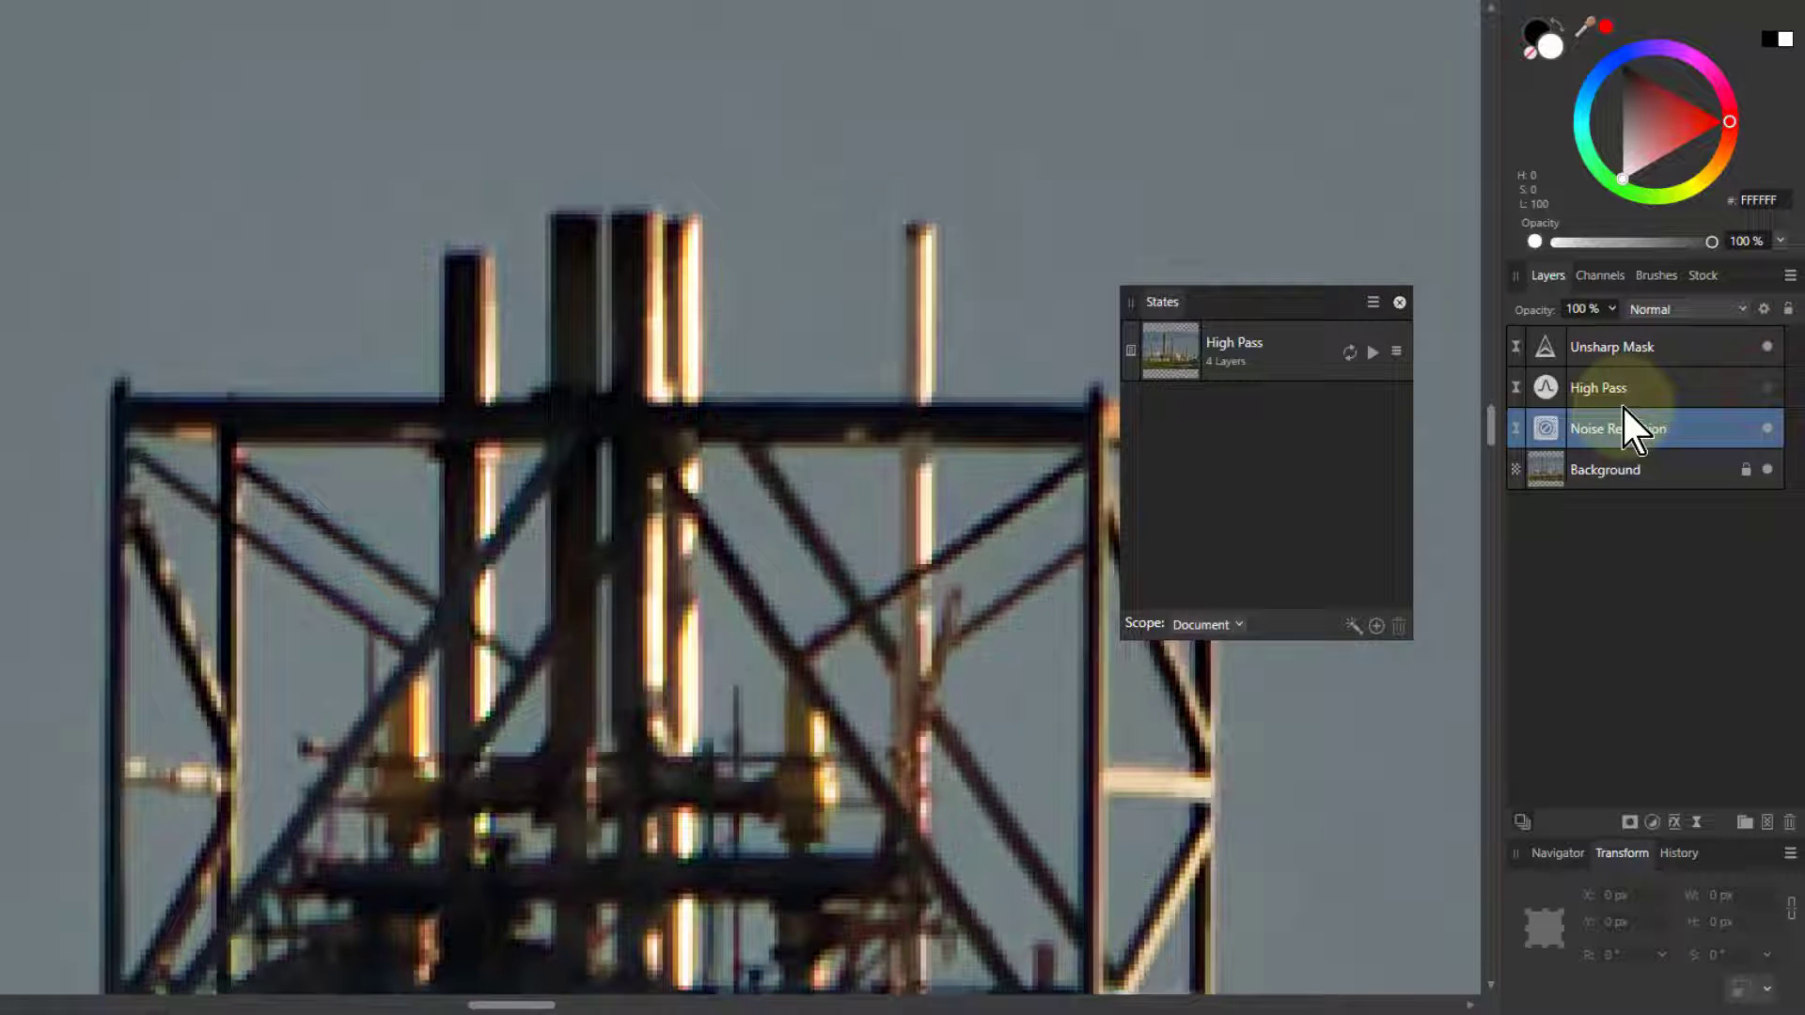
left_click(1377, 625)
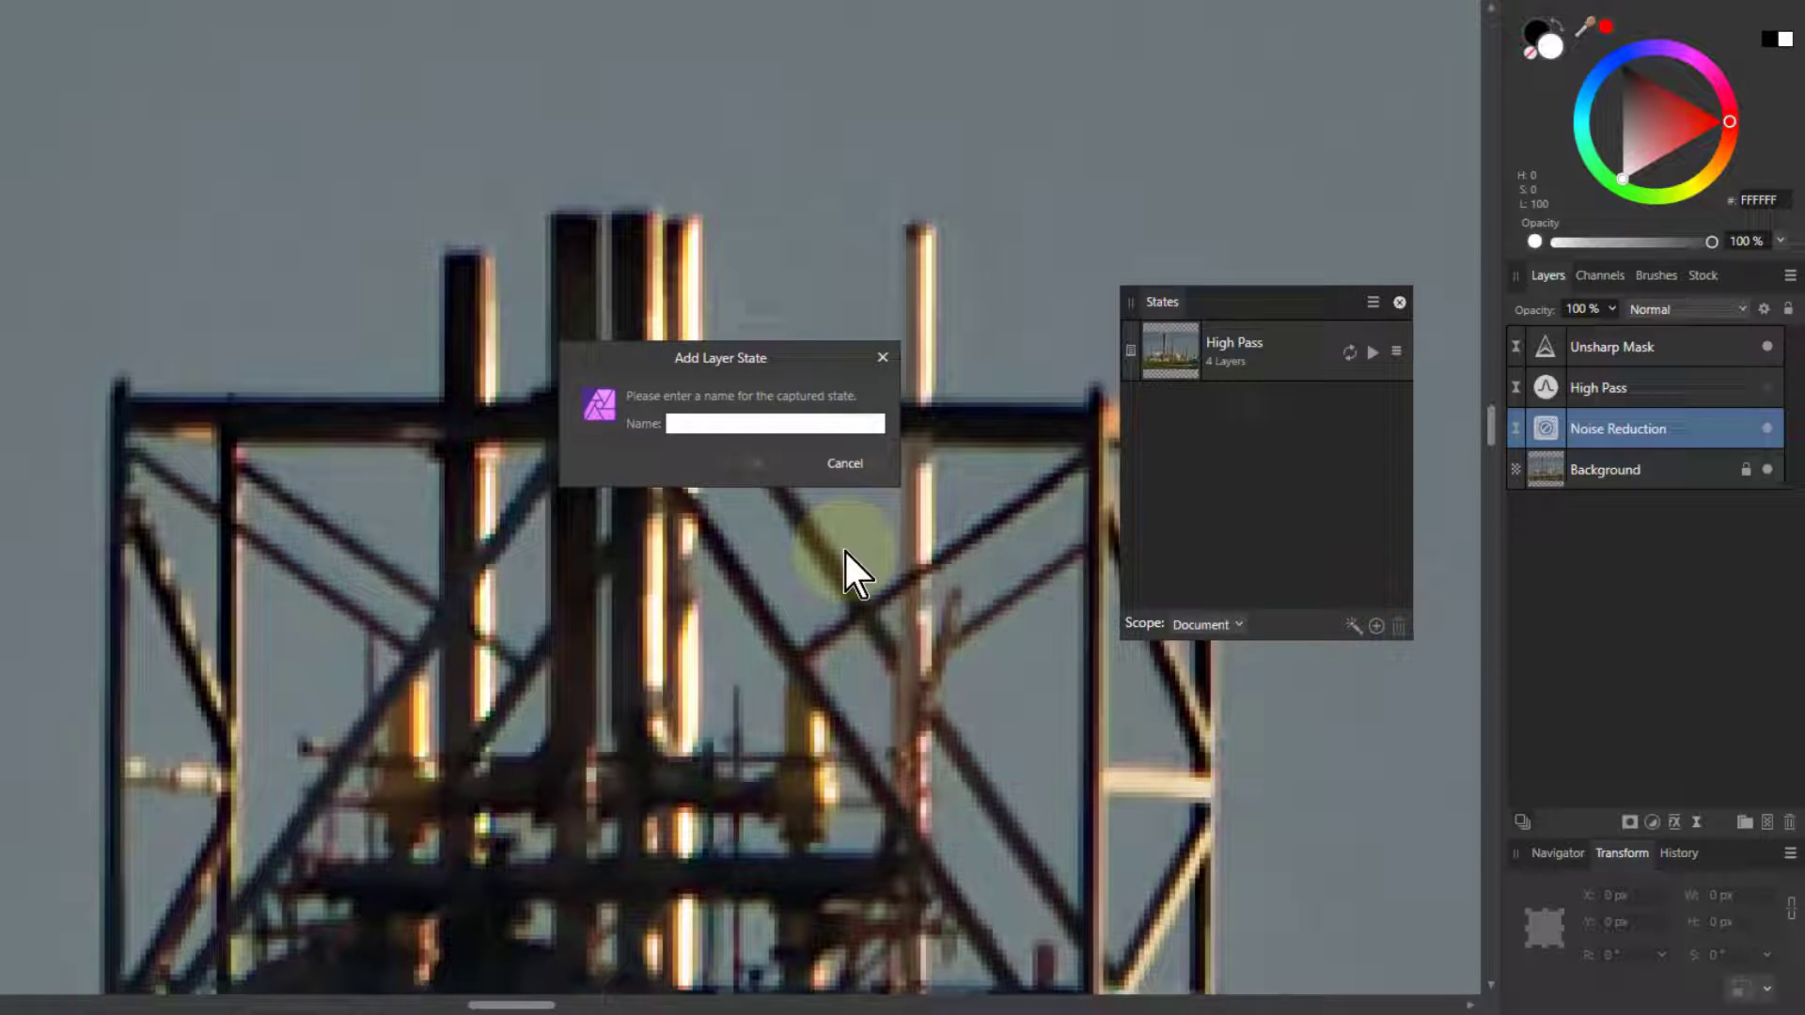
type("Unsharp")
key("Return")
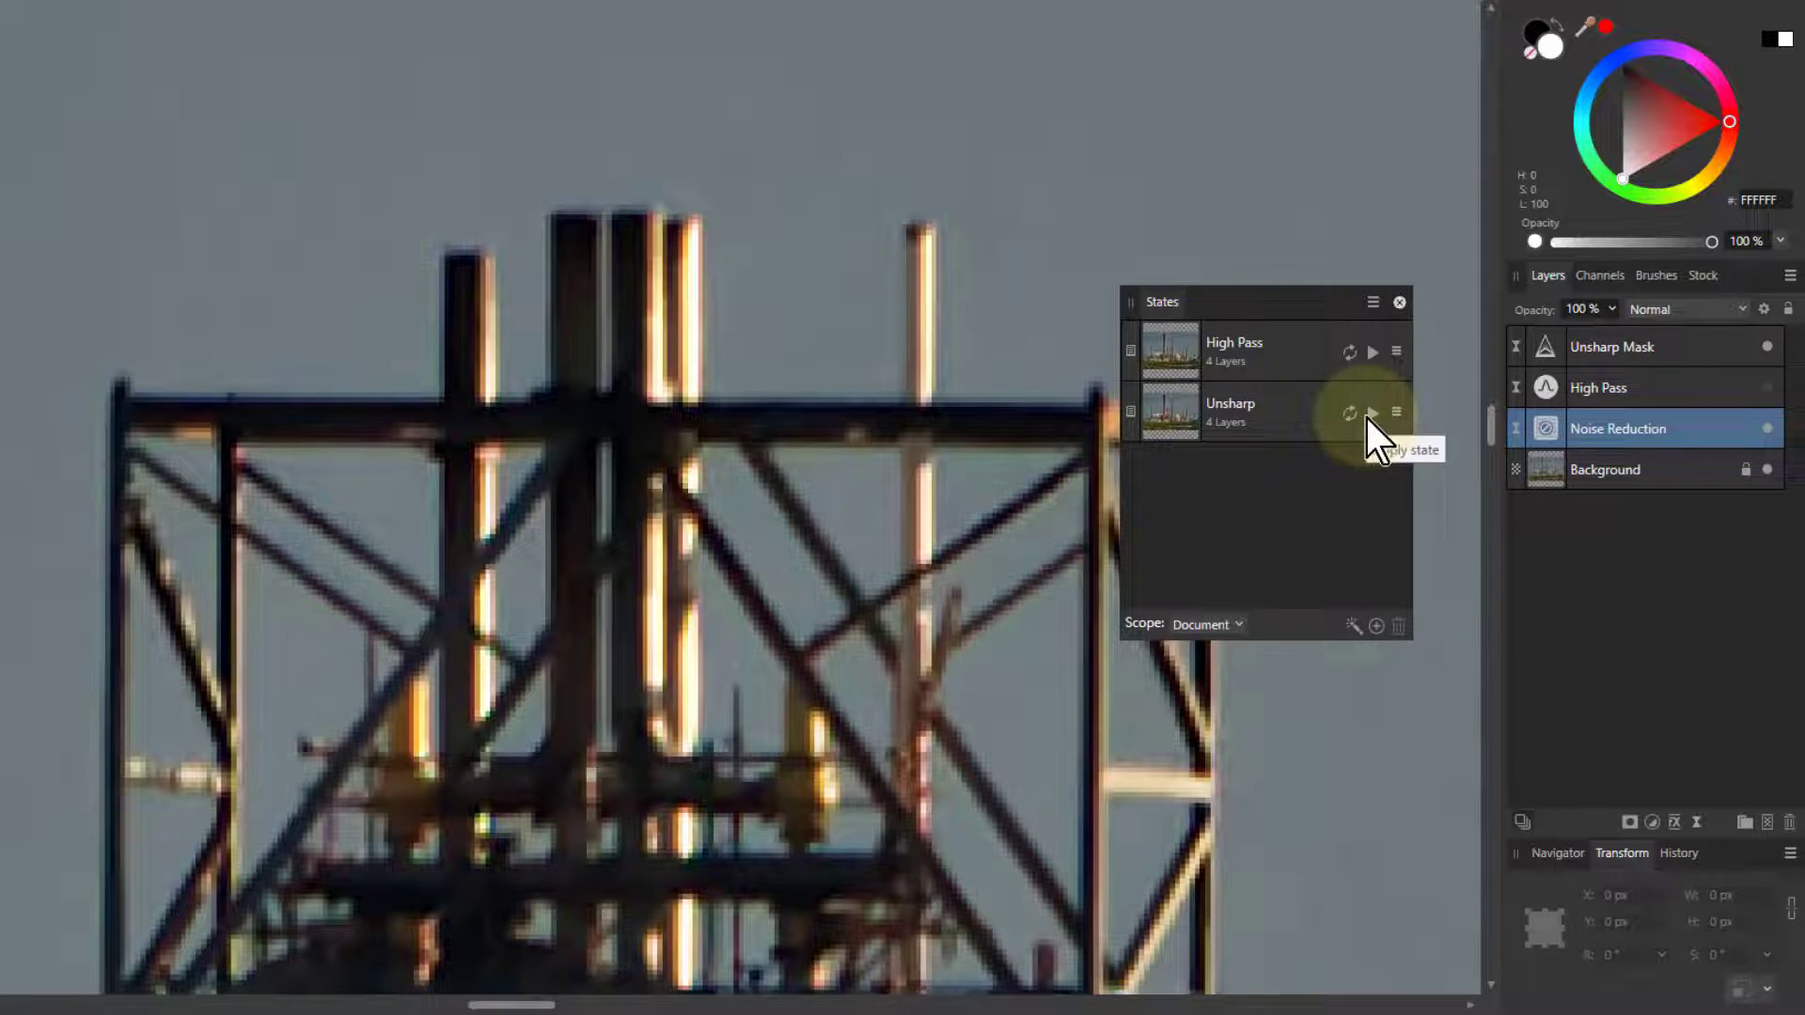
left_click(1768, 388)
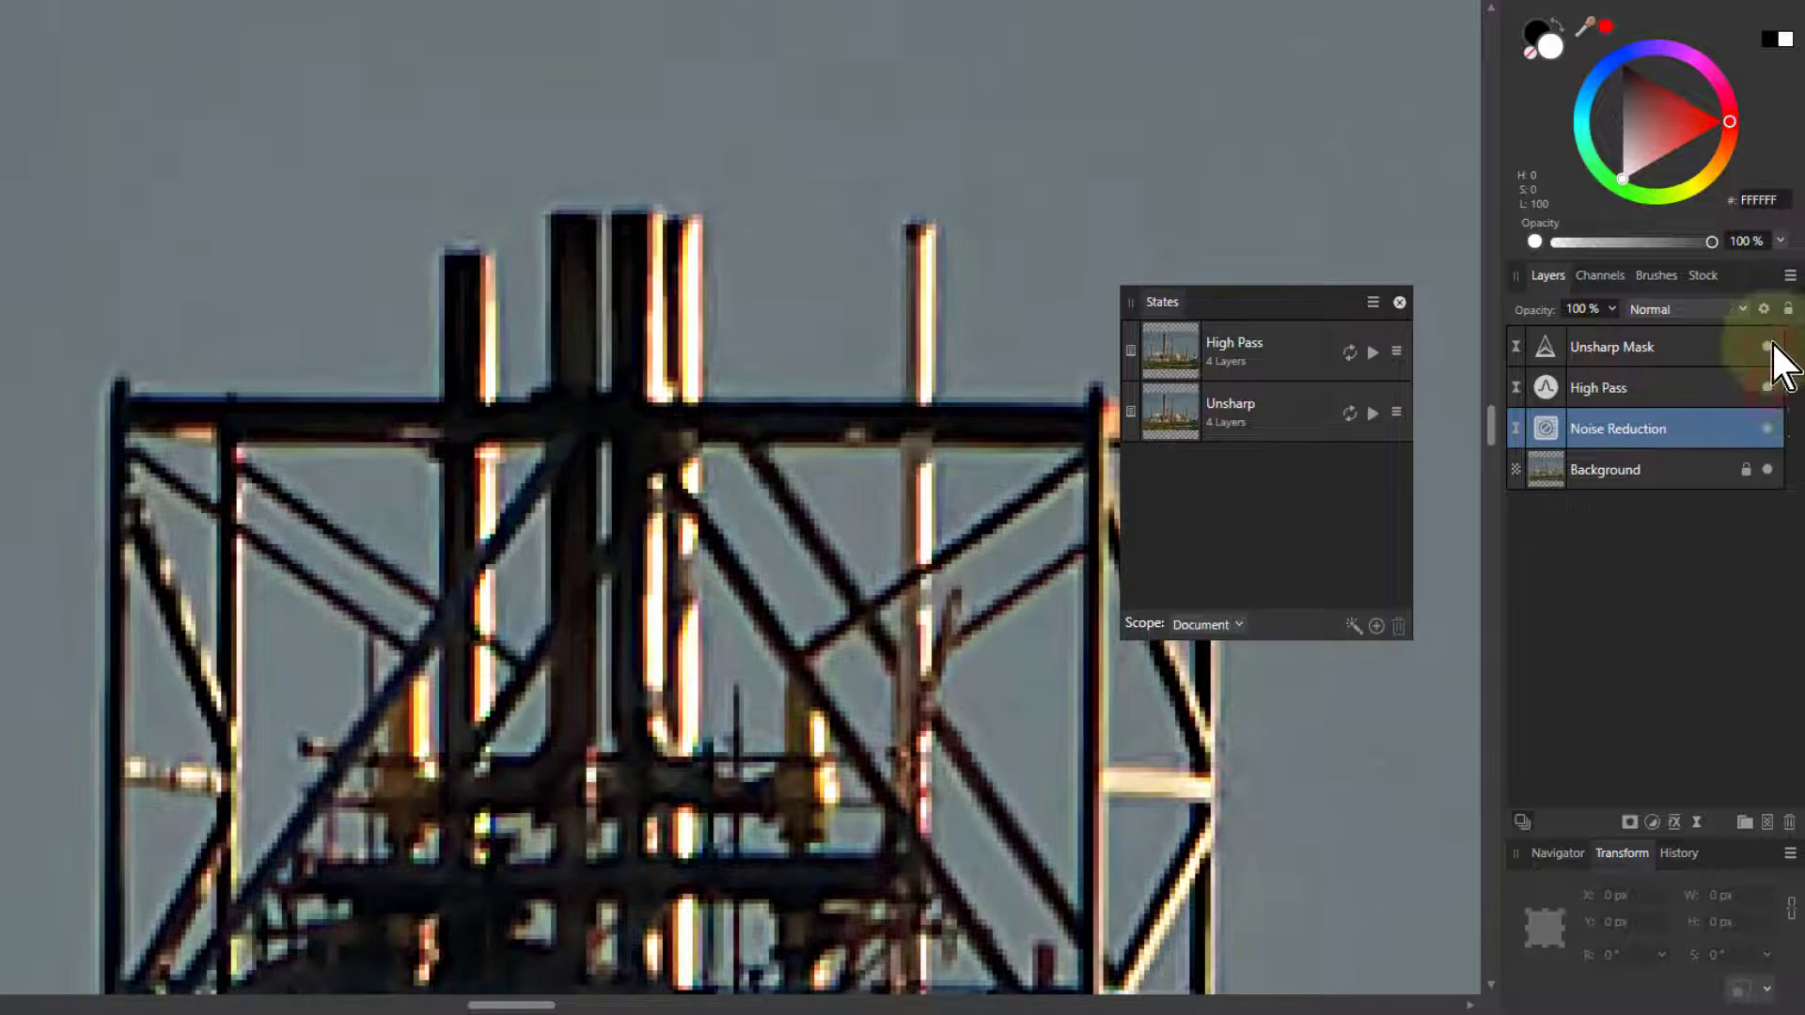
left_click(1374, 415)
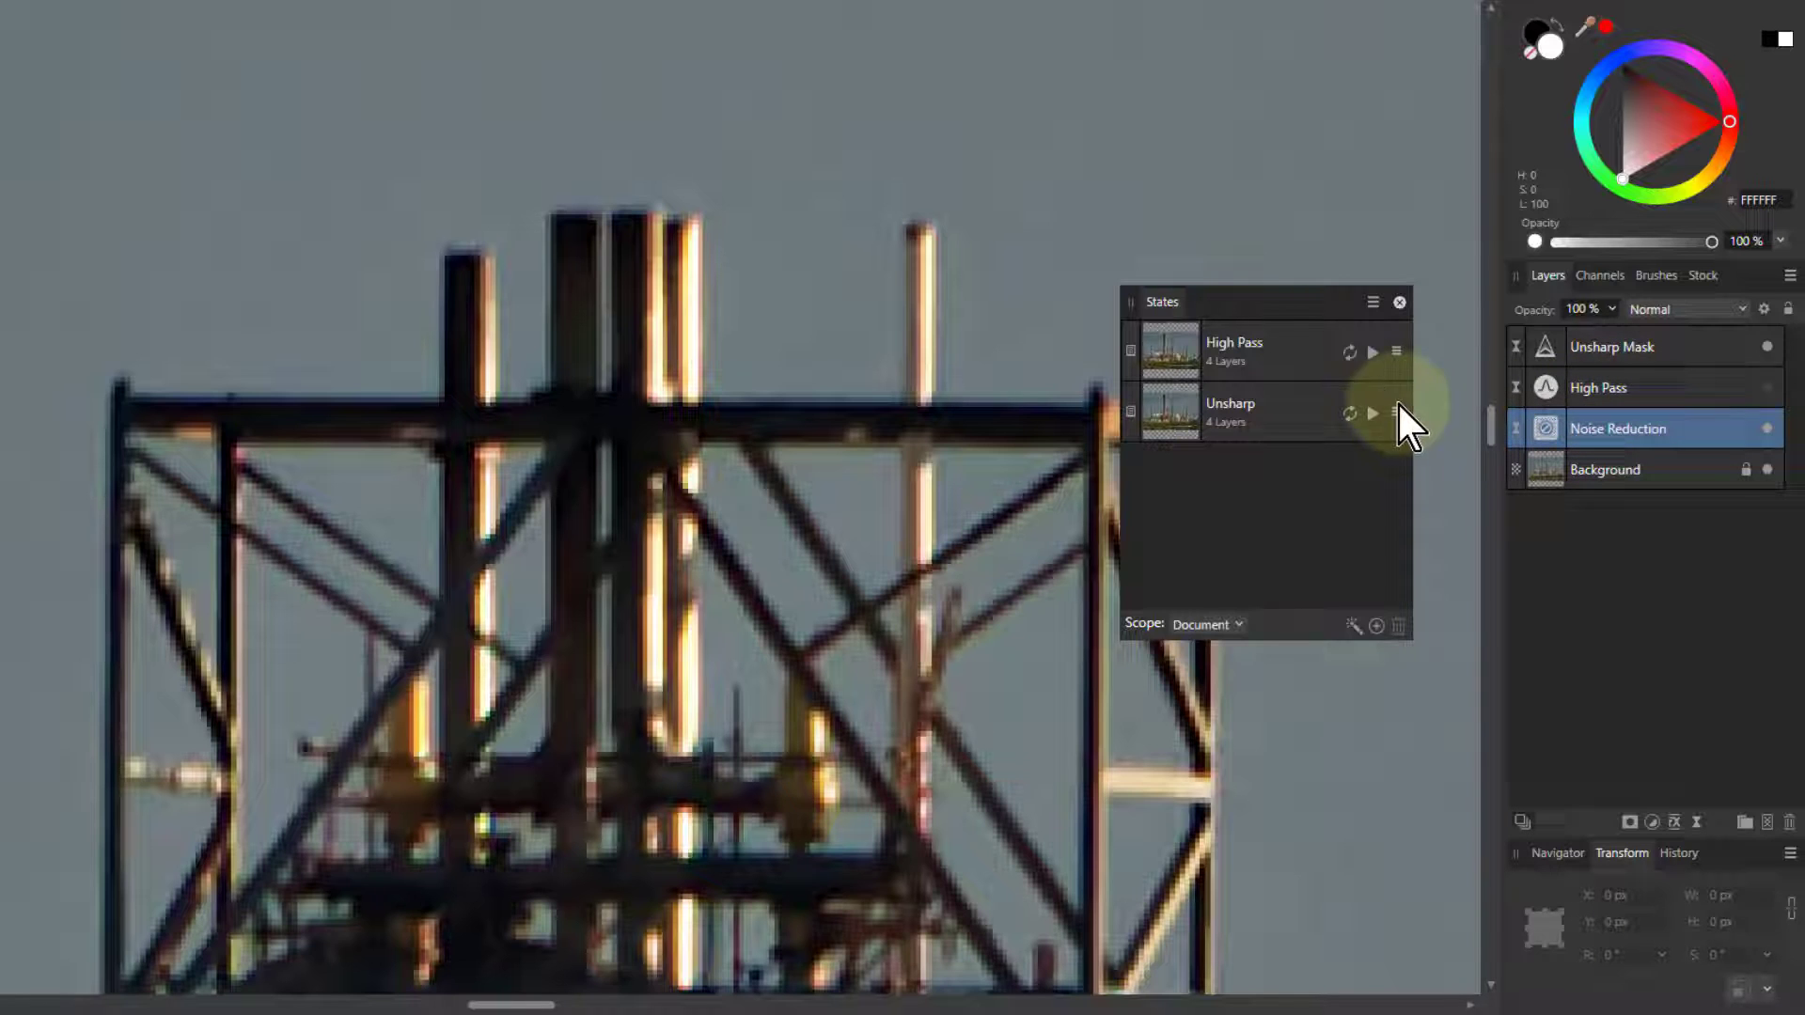
left_click(1374, 355)
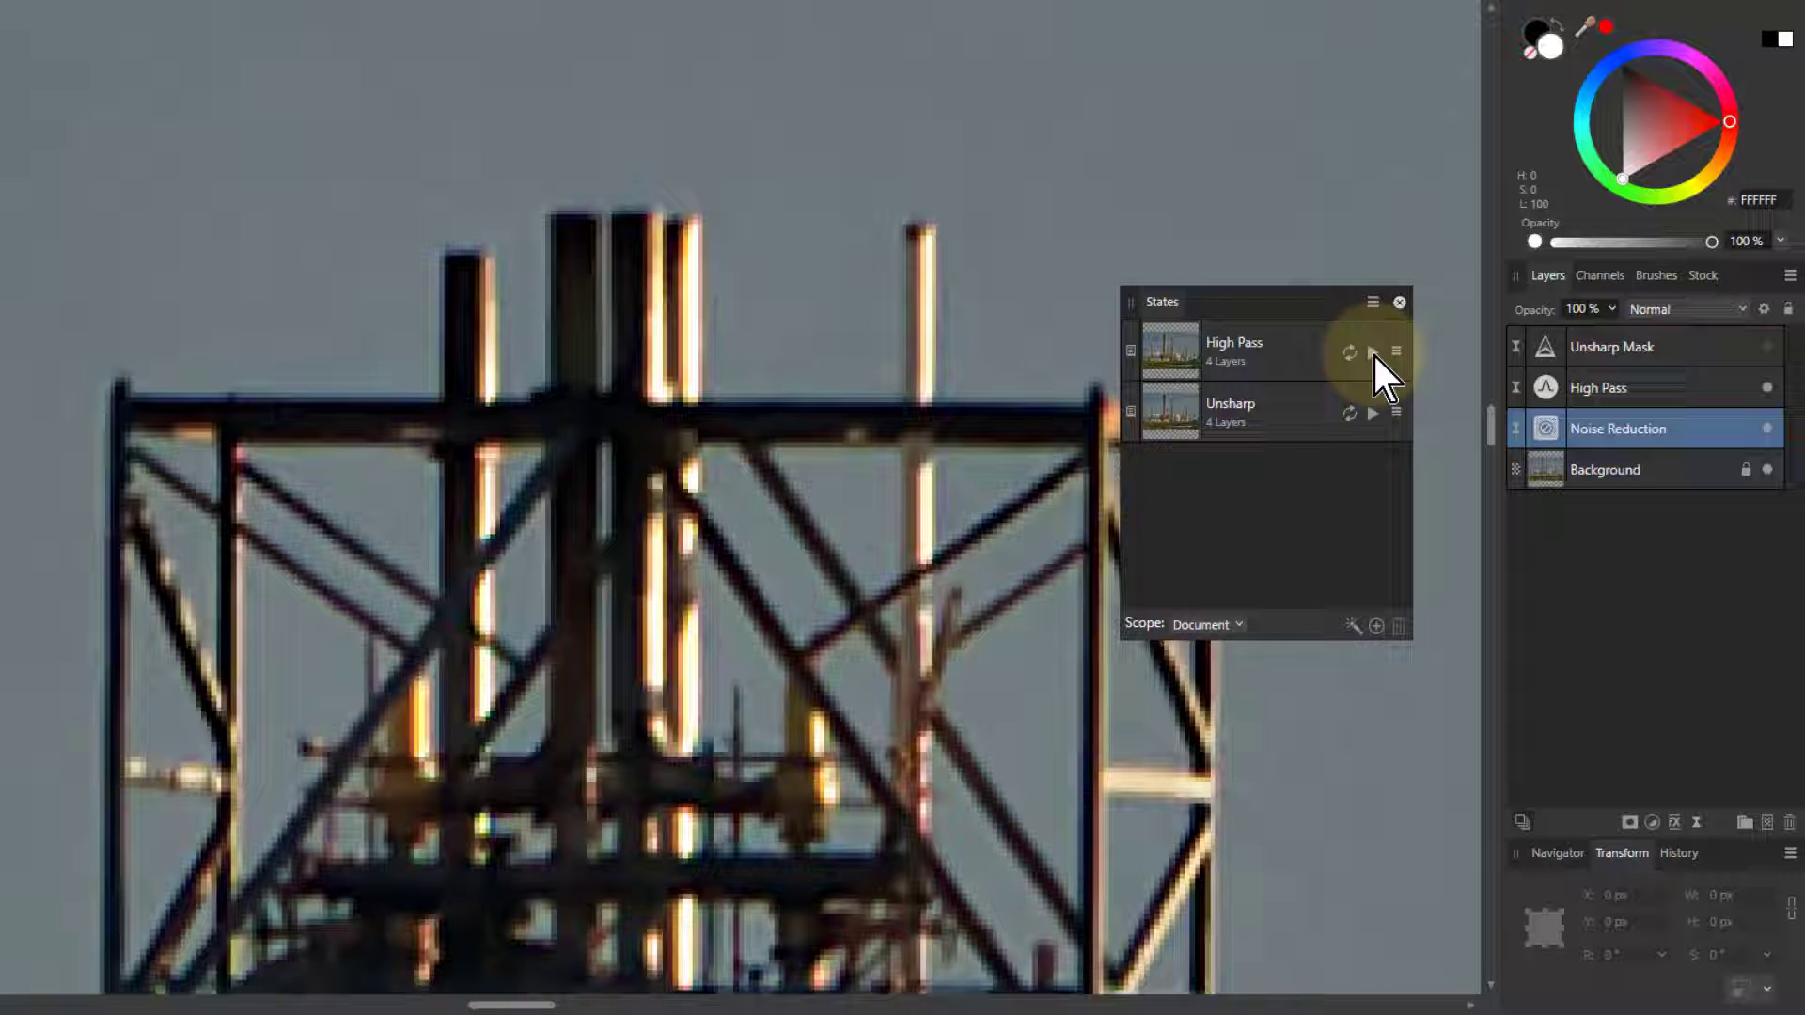
left_click(1372, 412)
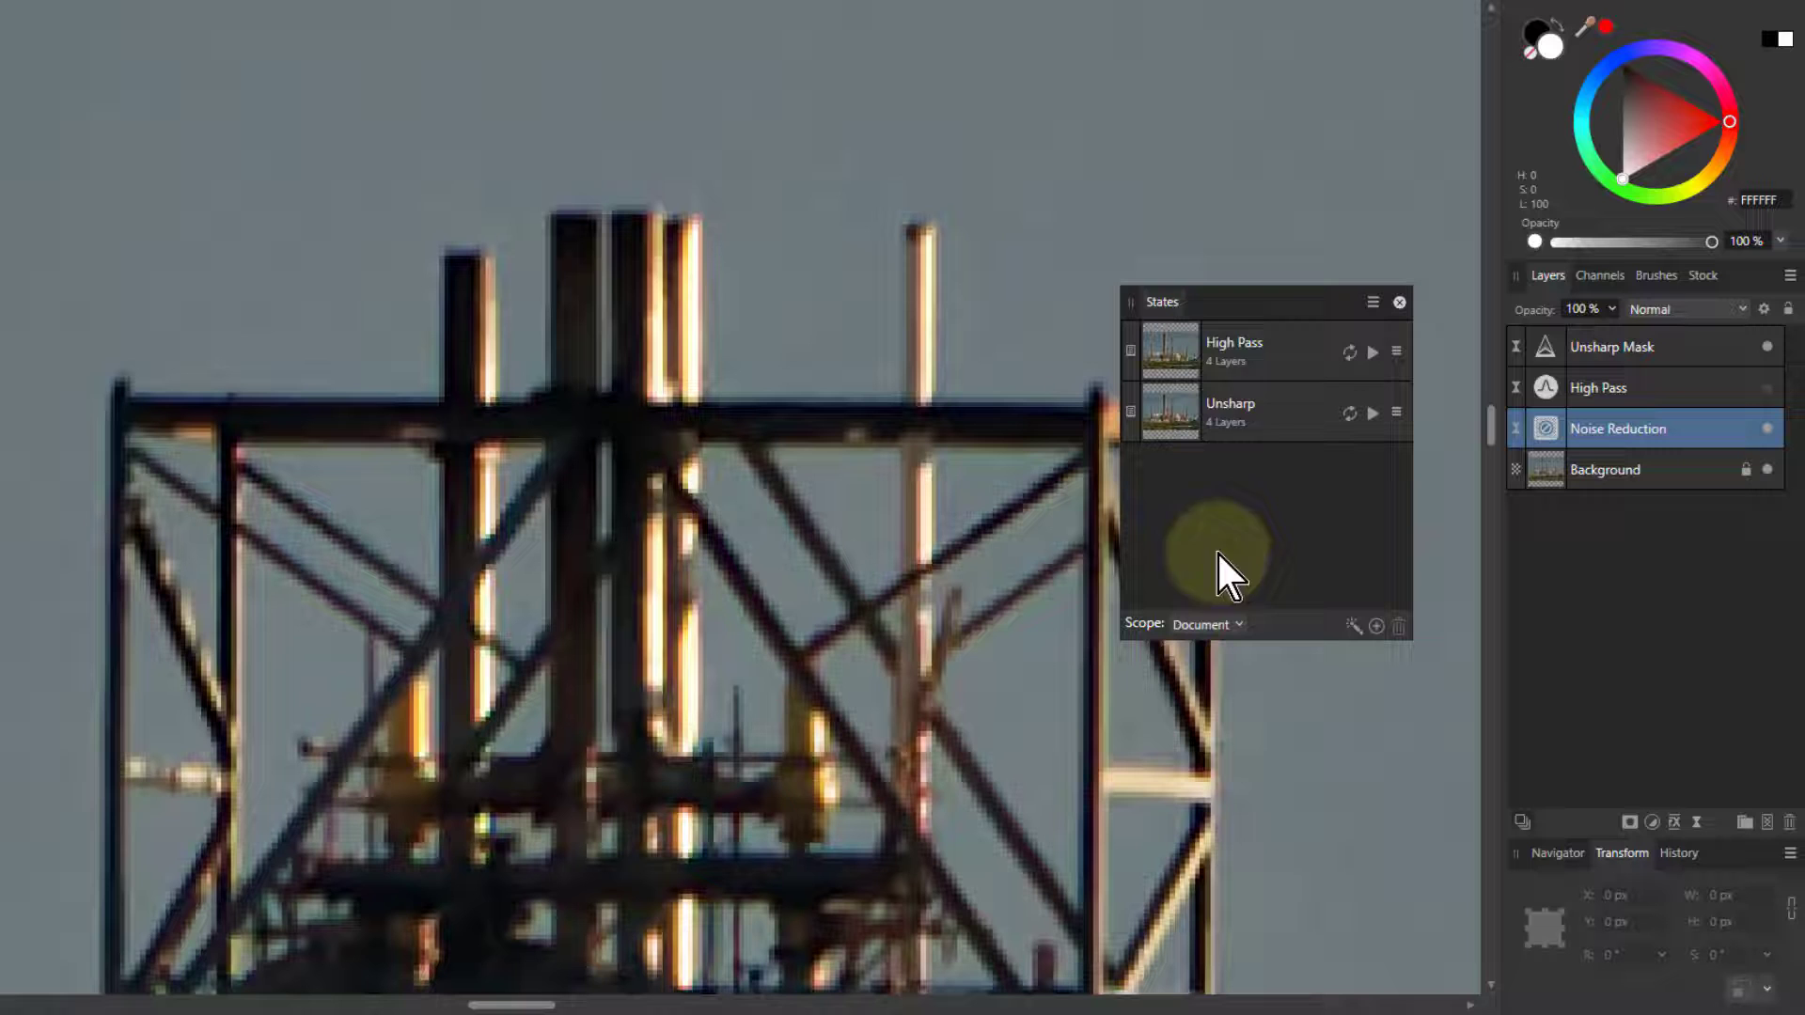
Move and close the floating States panel, then reopen it docked beside Colour and Layers.
mouse_move(1265, 306)
left_mouse_down()
mouse_move(1237, 301)
mouse_move(1260, 280)
left_mouse_up()
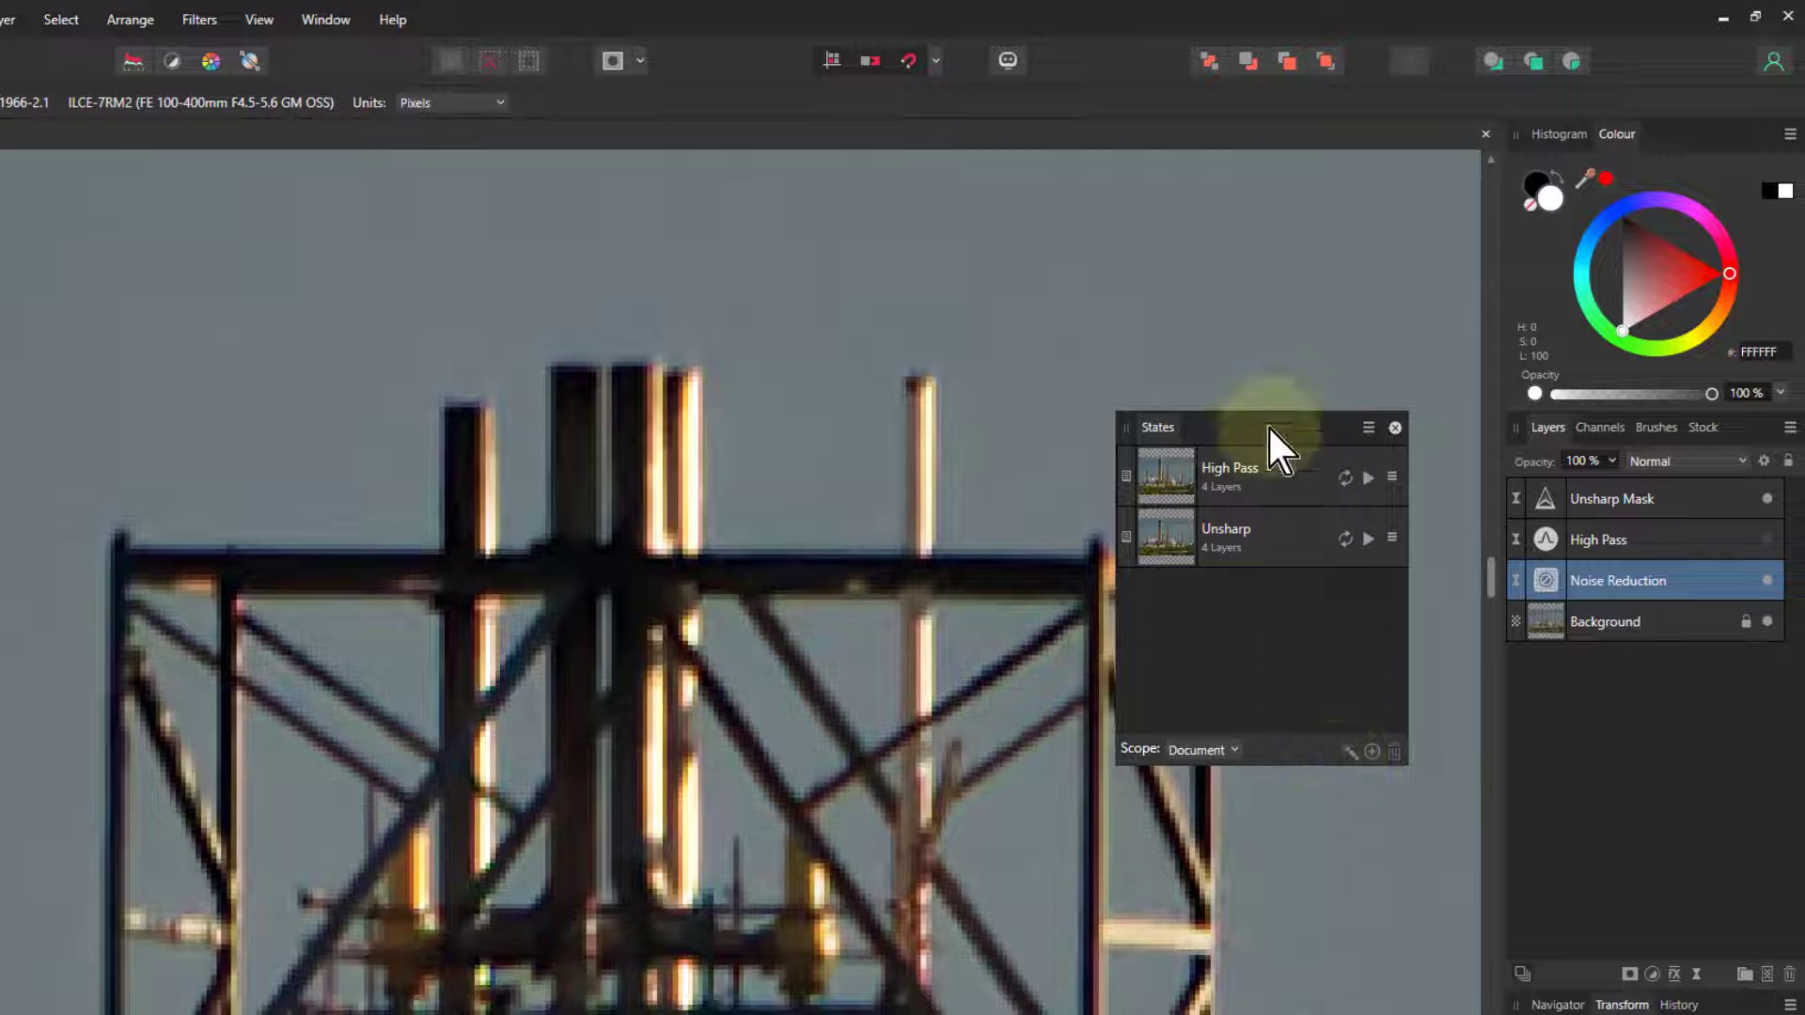
left_click_drag(1267, 424, 1490, 174)
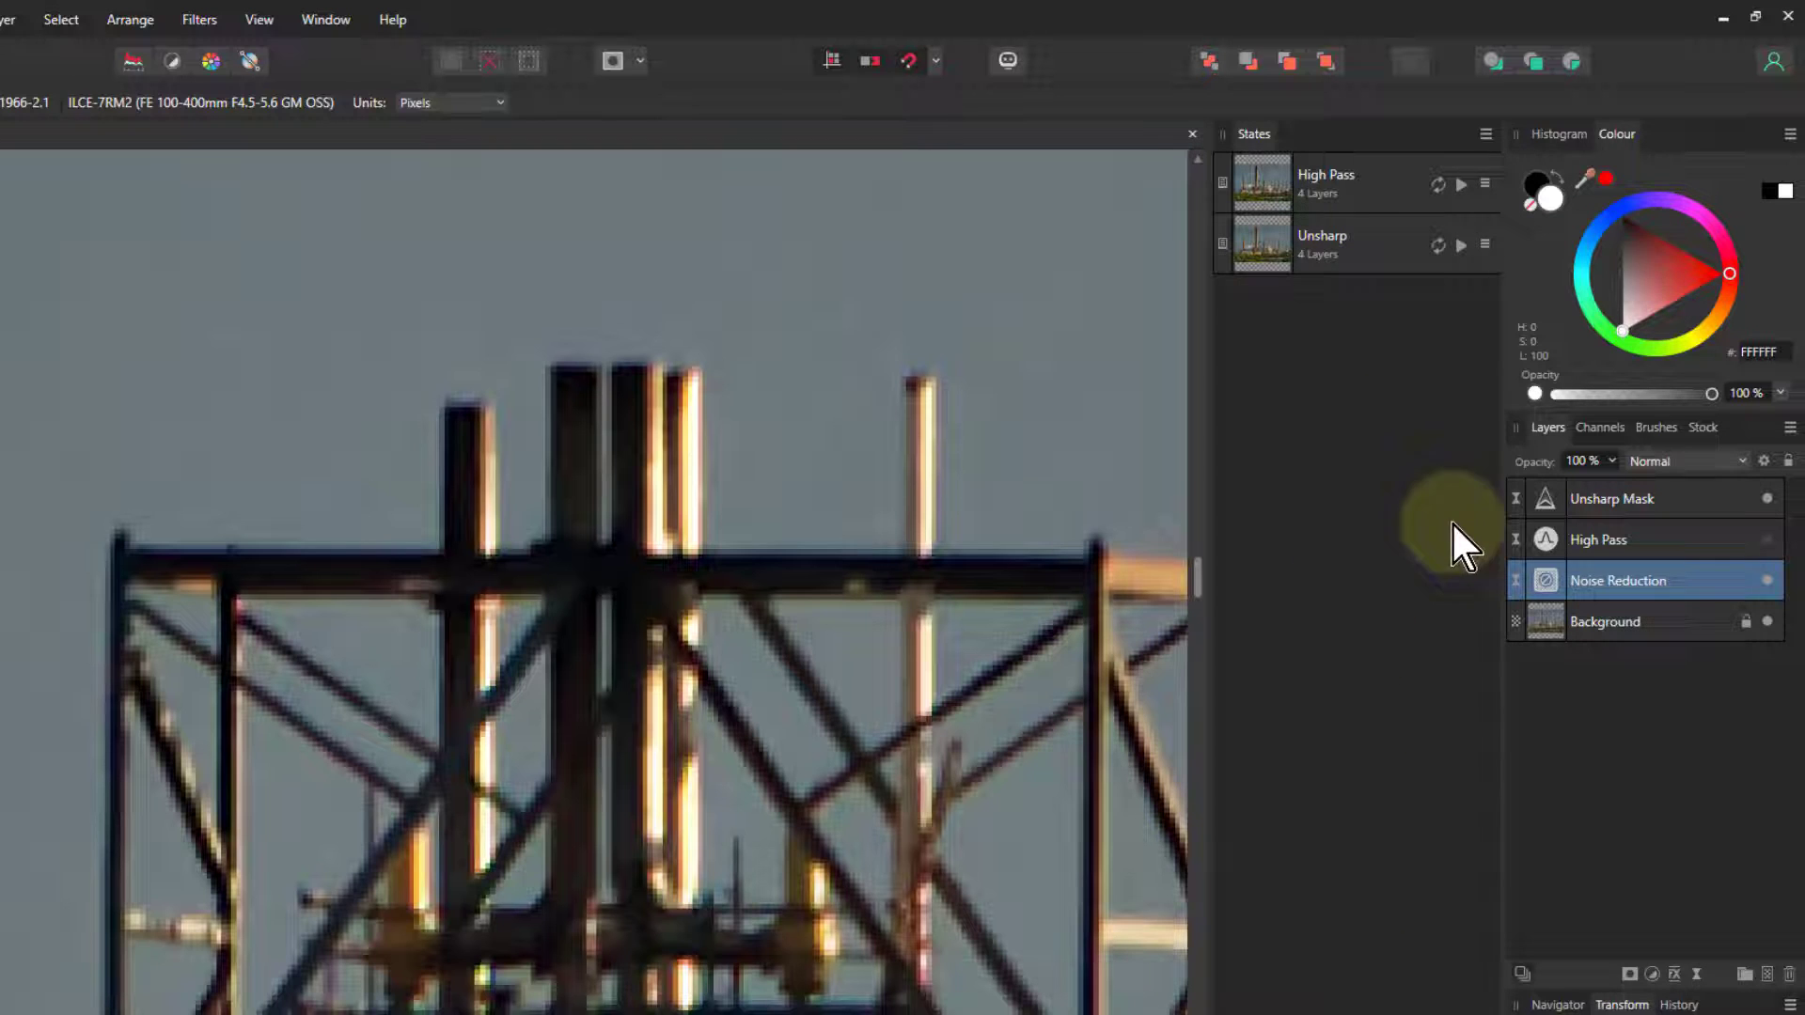
left_click(1486, 134)
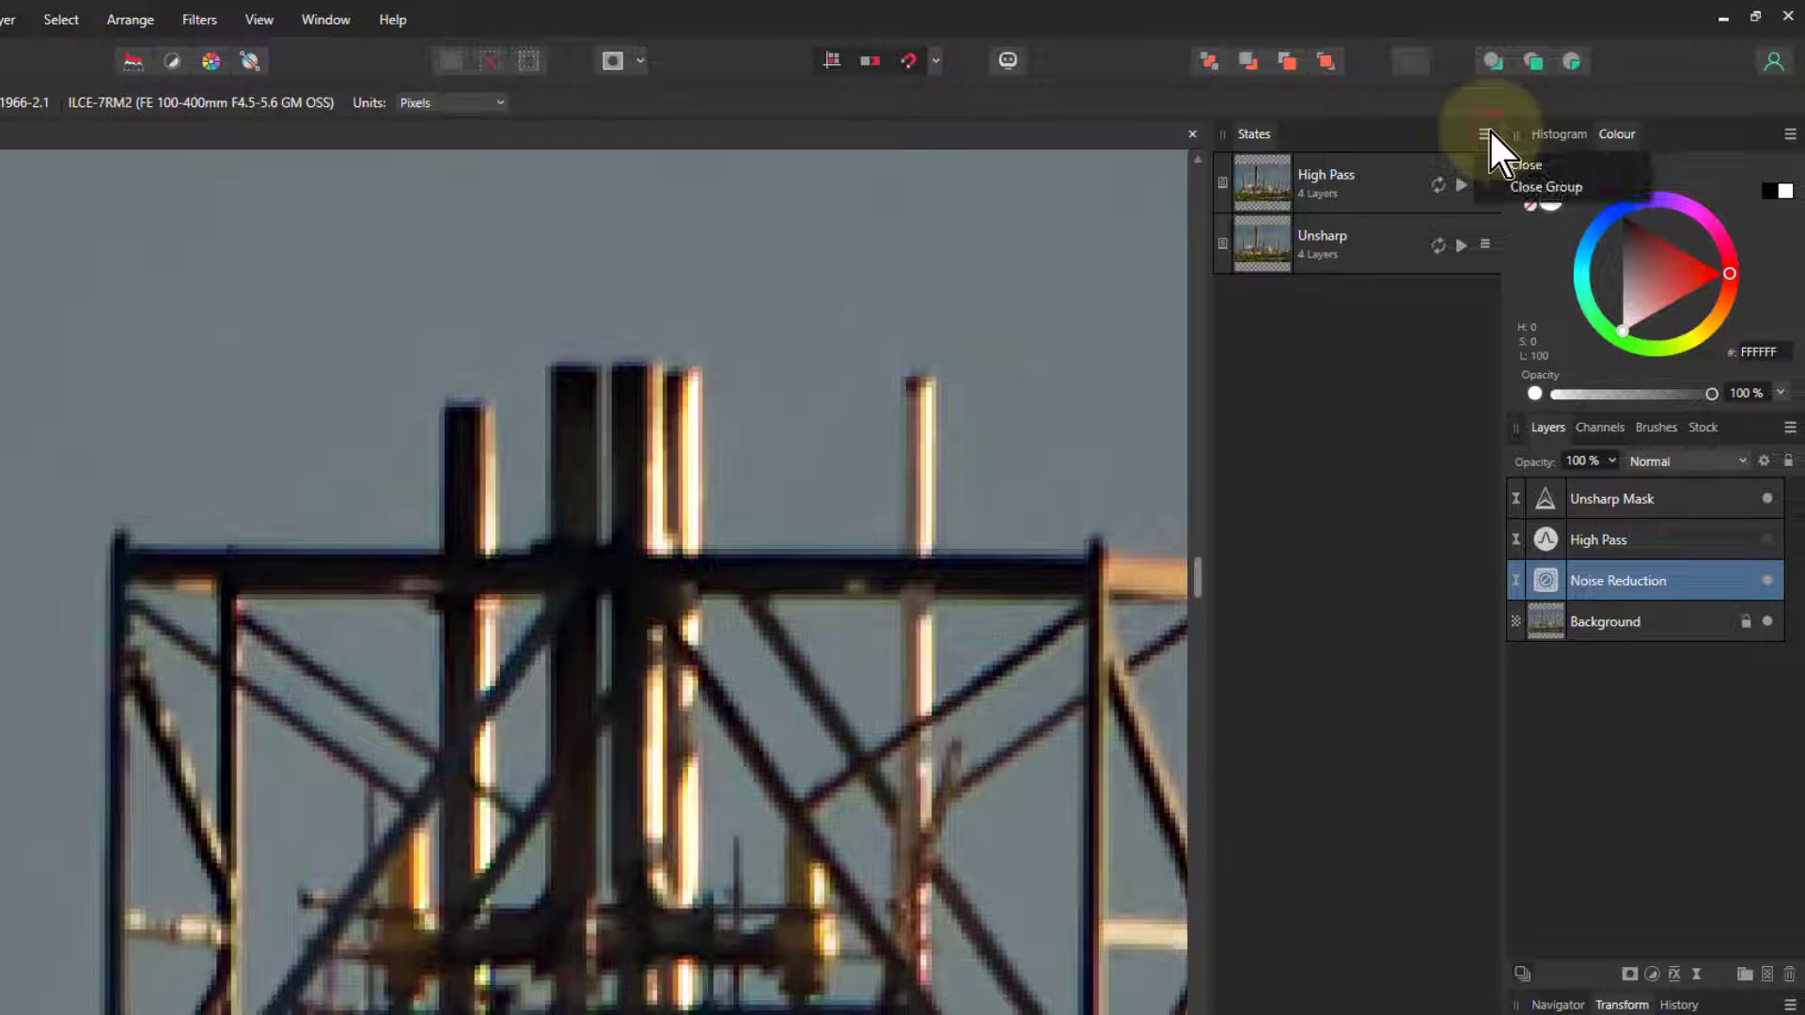
left_click(1519, 168)
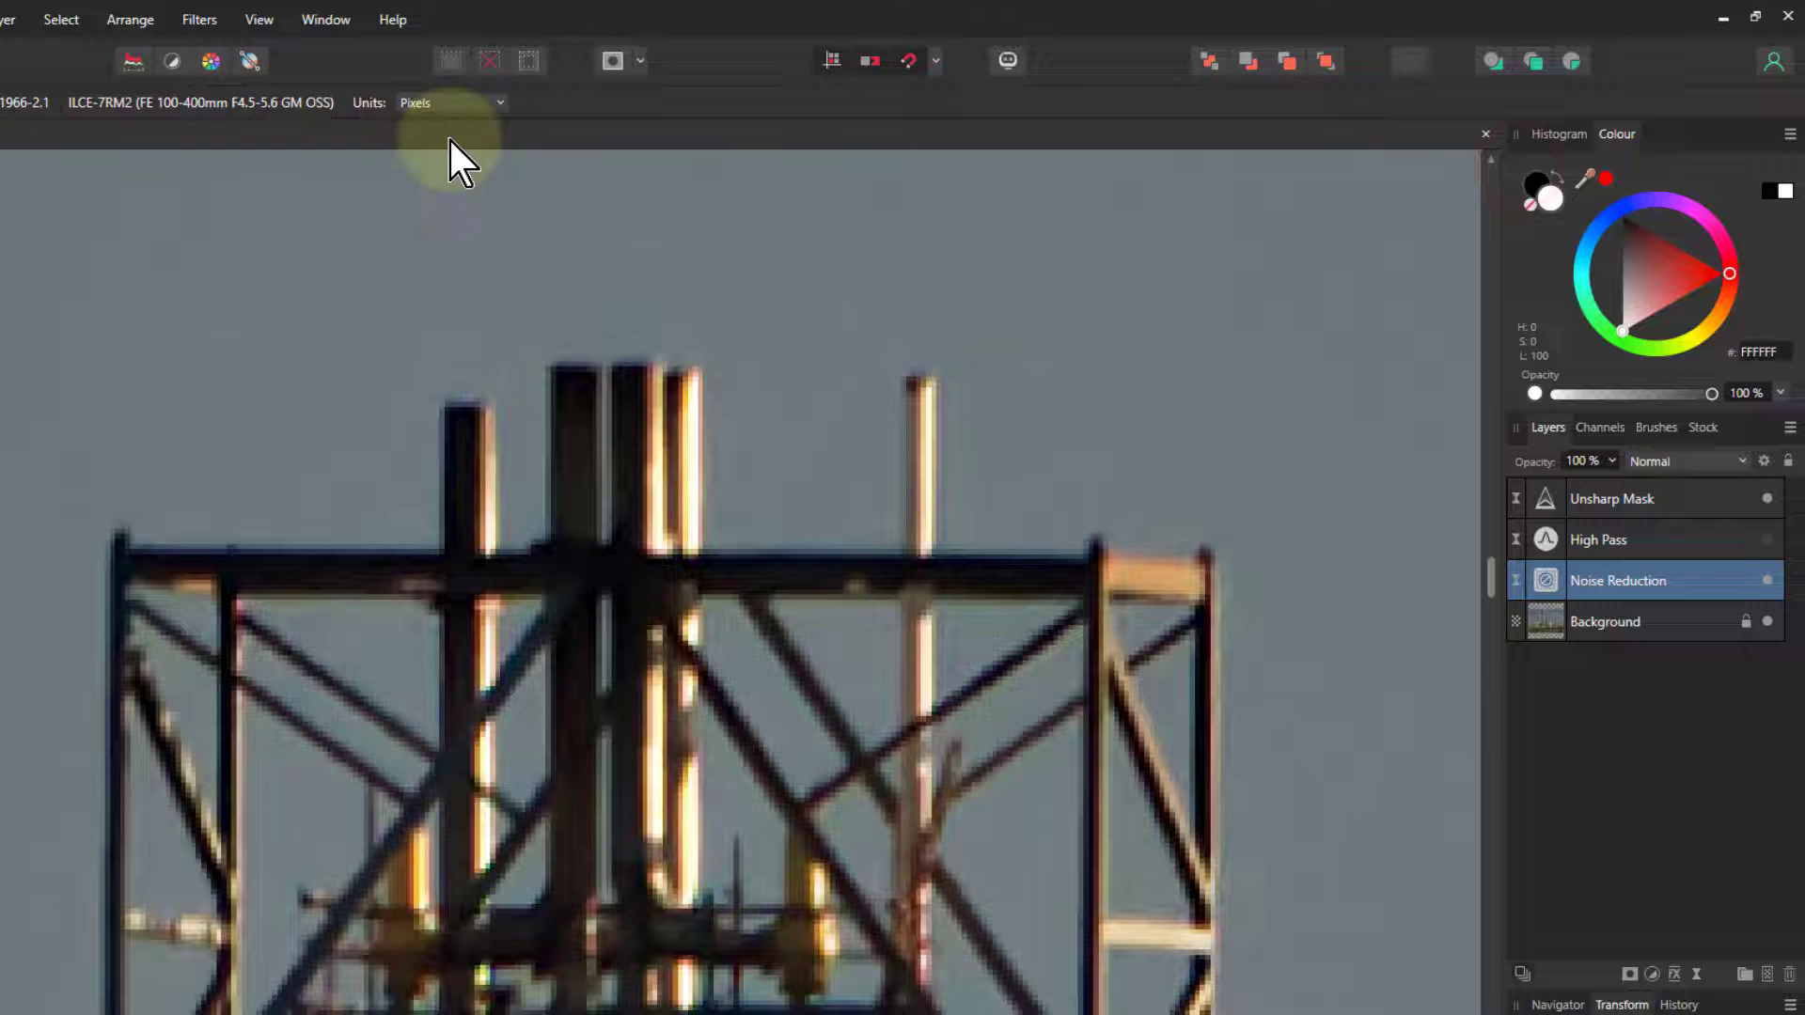
left_click(311, 25)
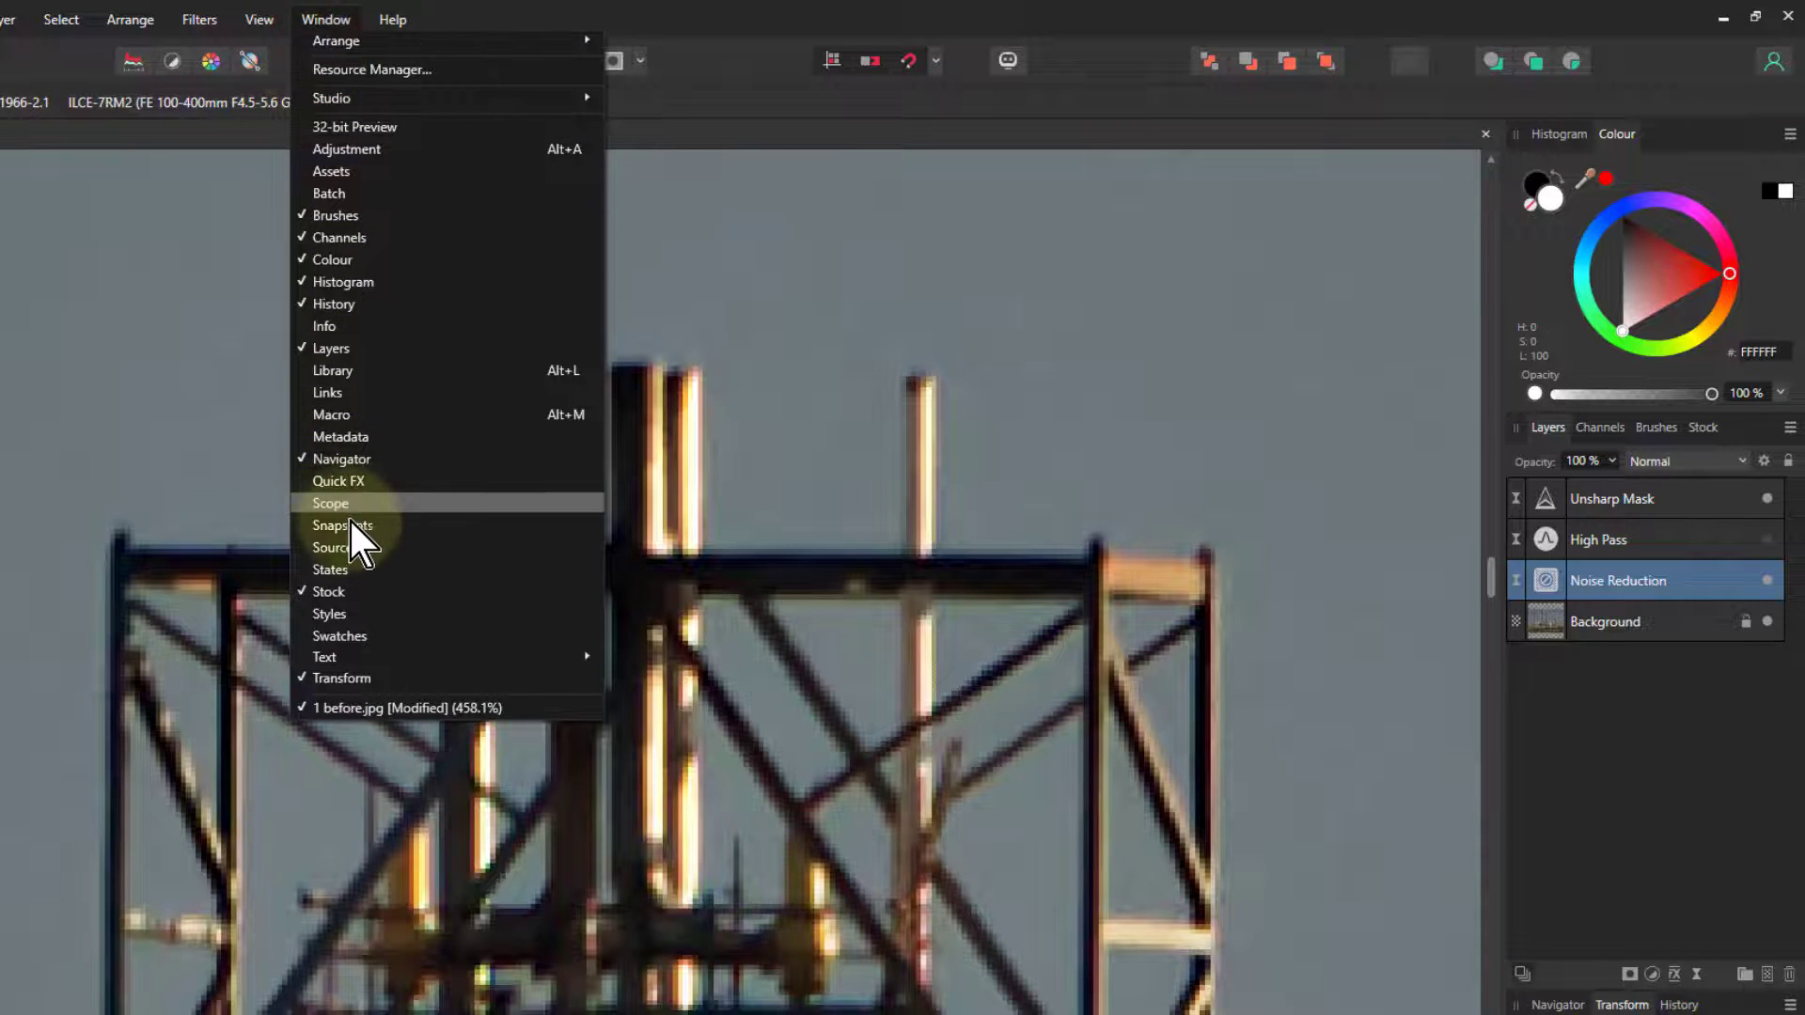
left_click(395, 570)
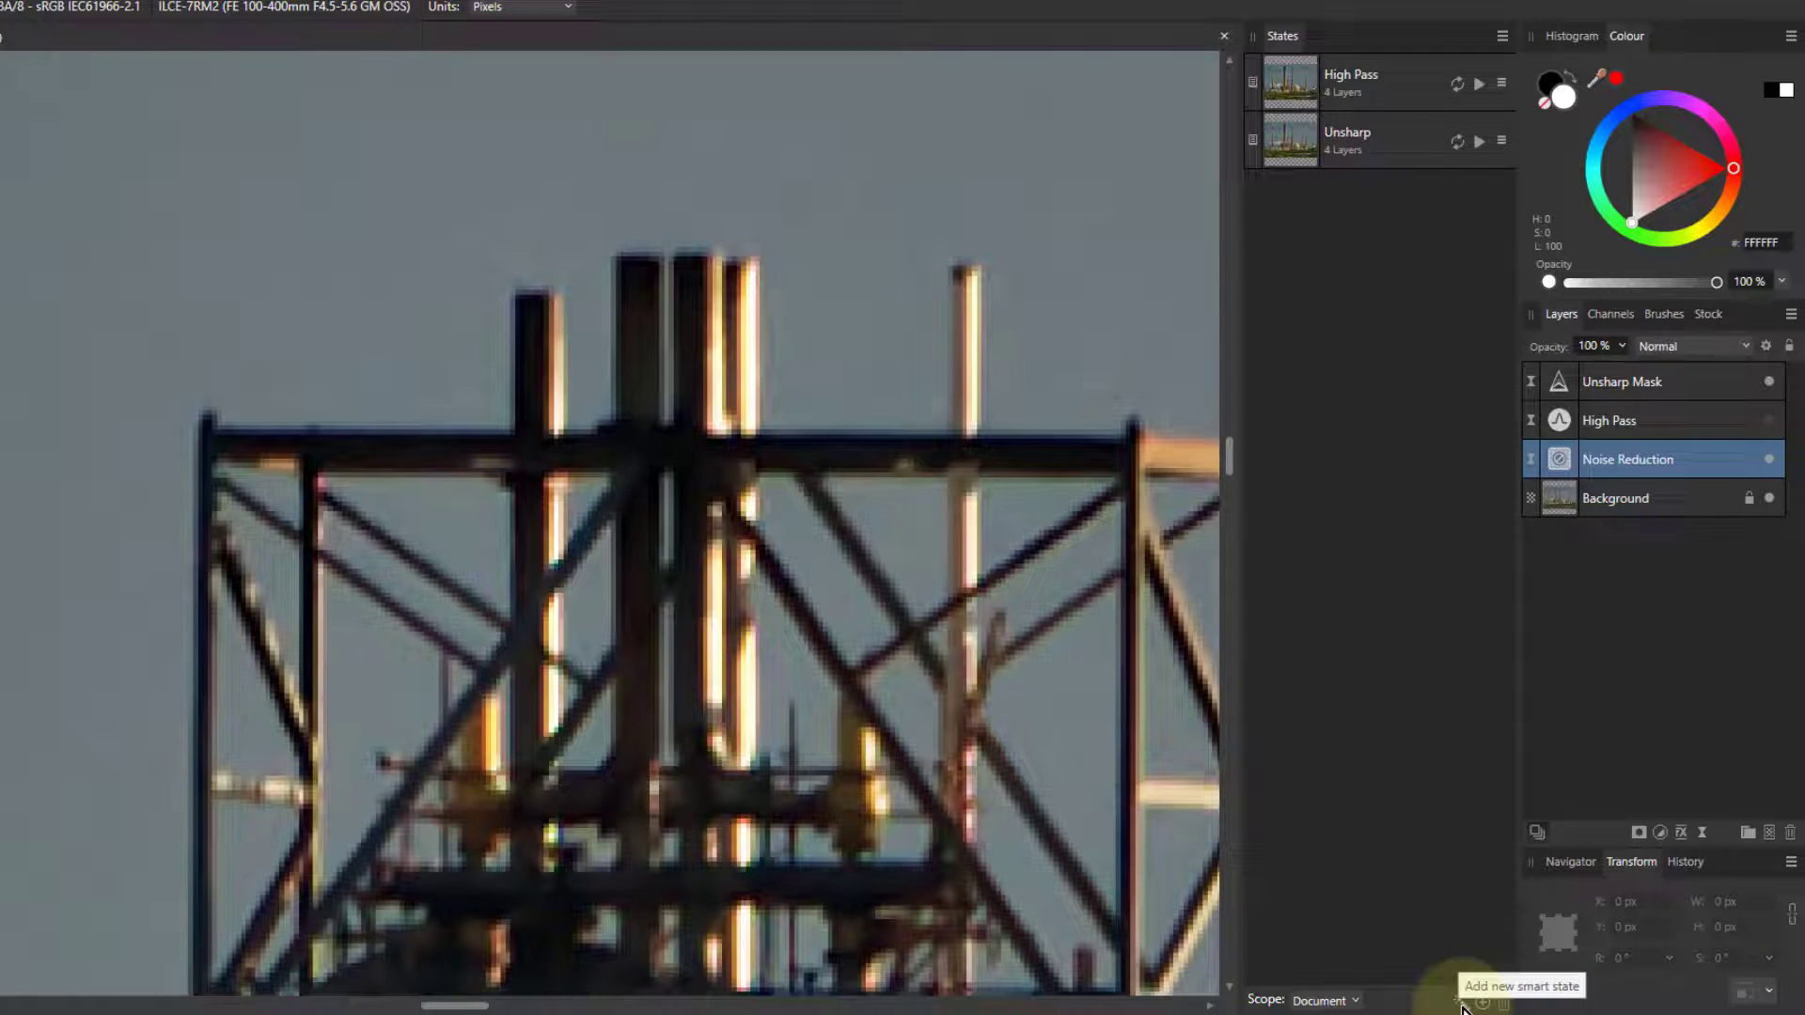
Add a smart layer state called 'Smart' below High Pass and Unsharp.
left_click(1462, 1005)
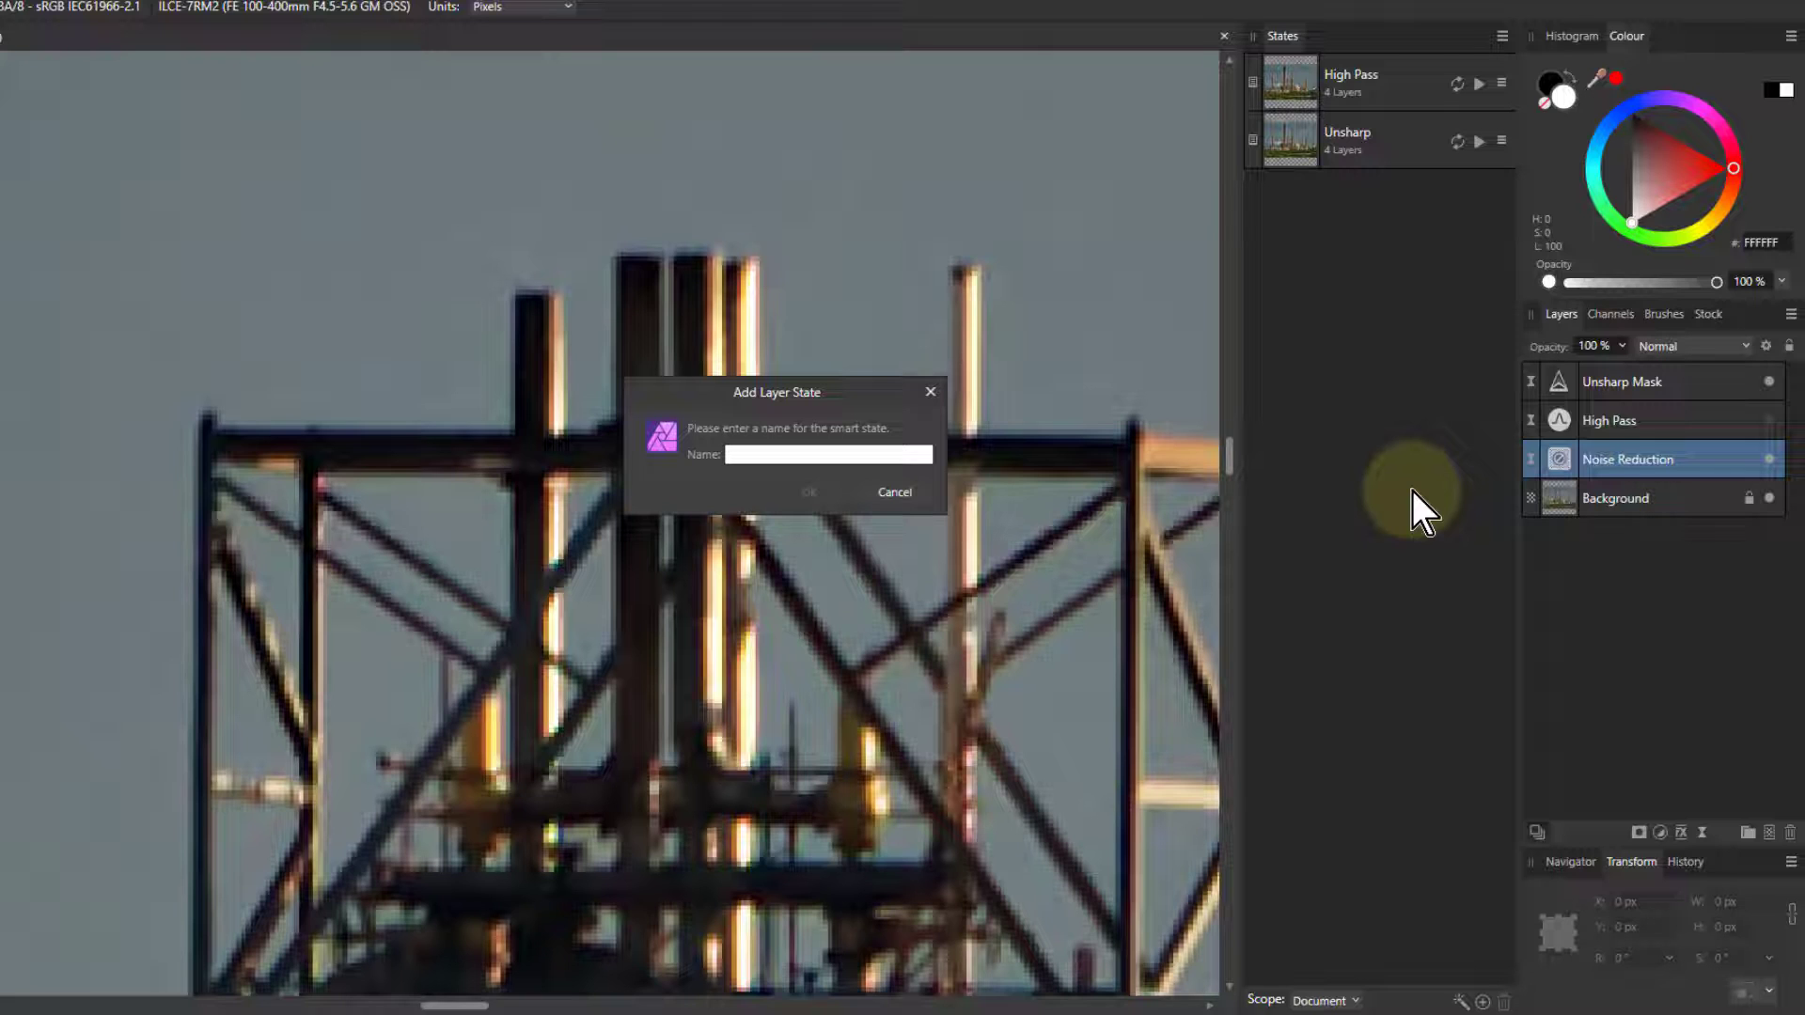
type("Smart")
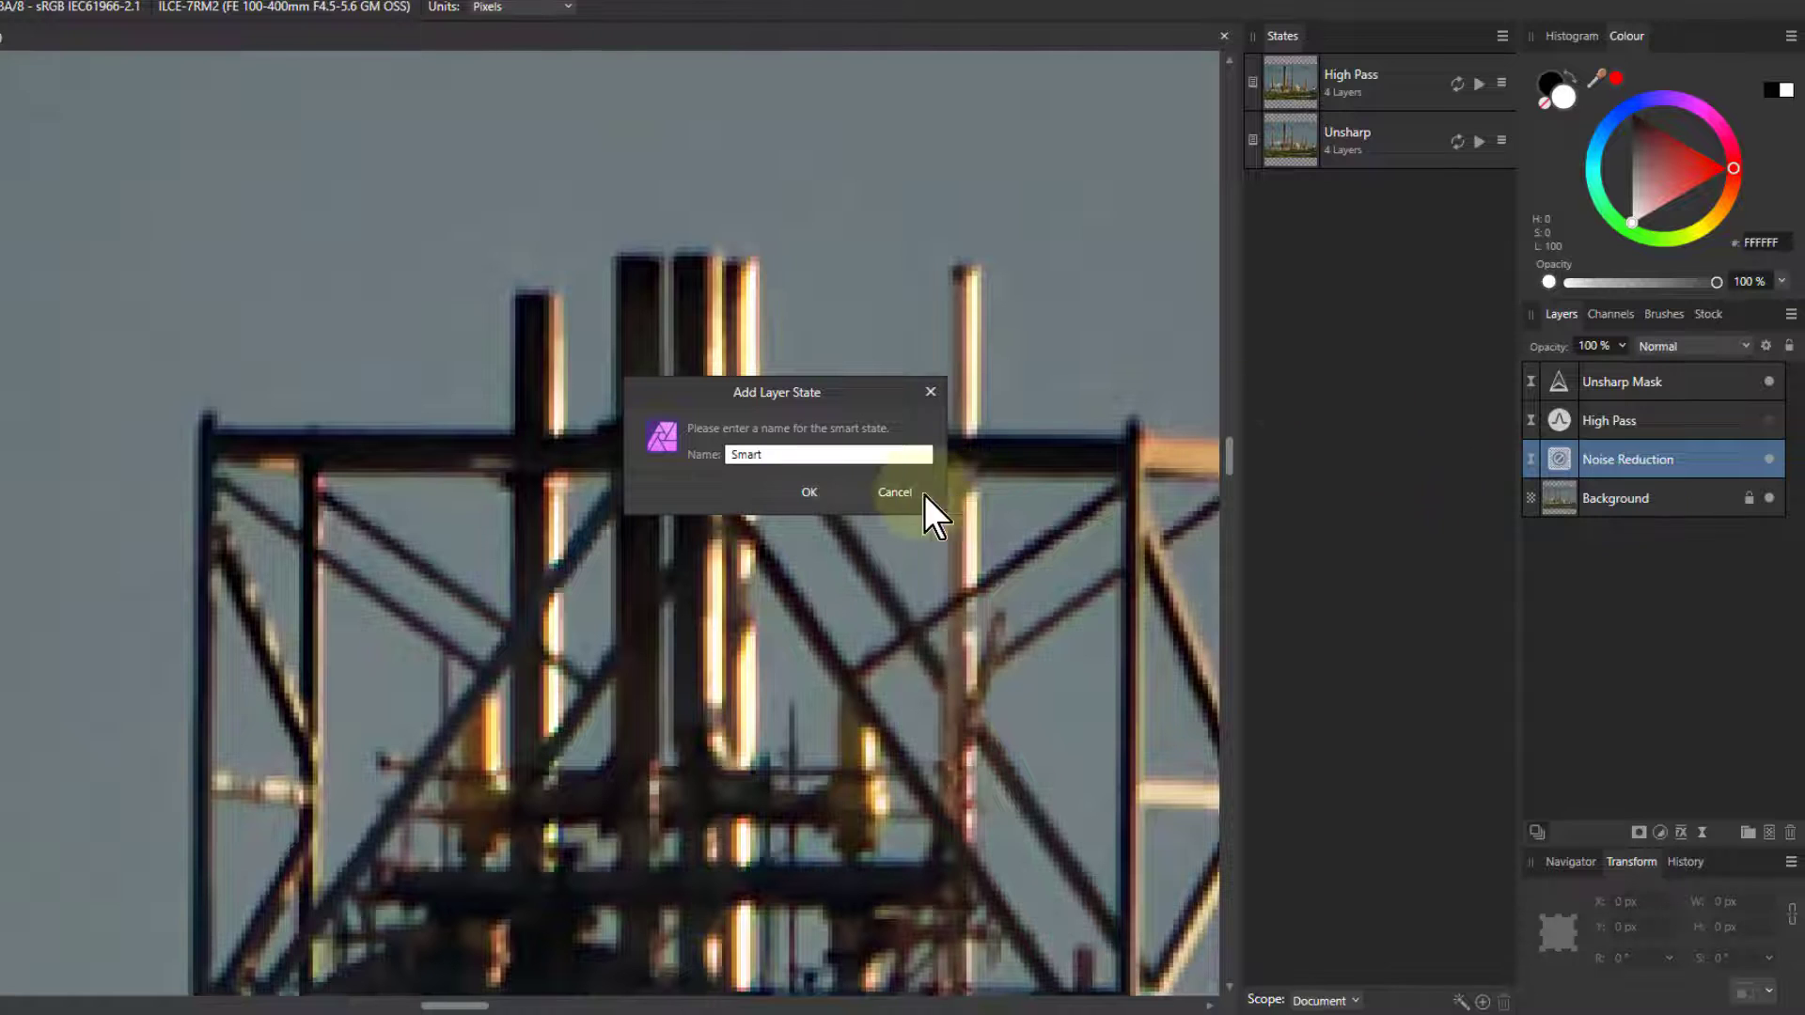
left_click(807, 492)
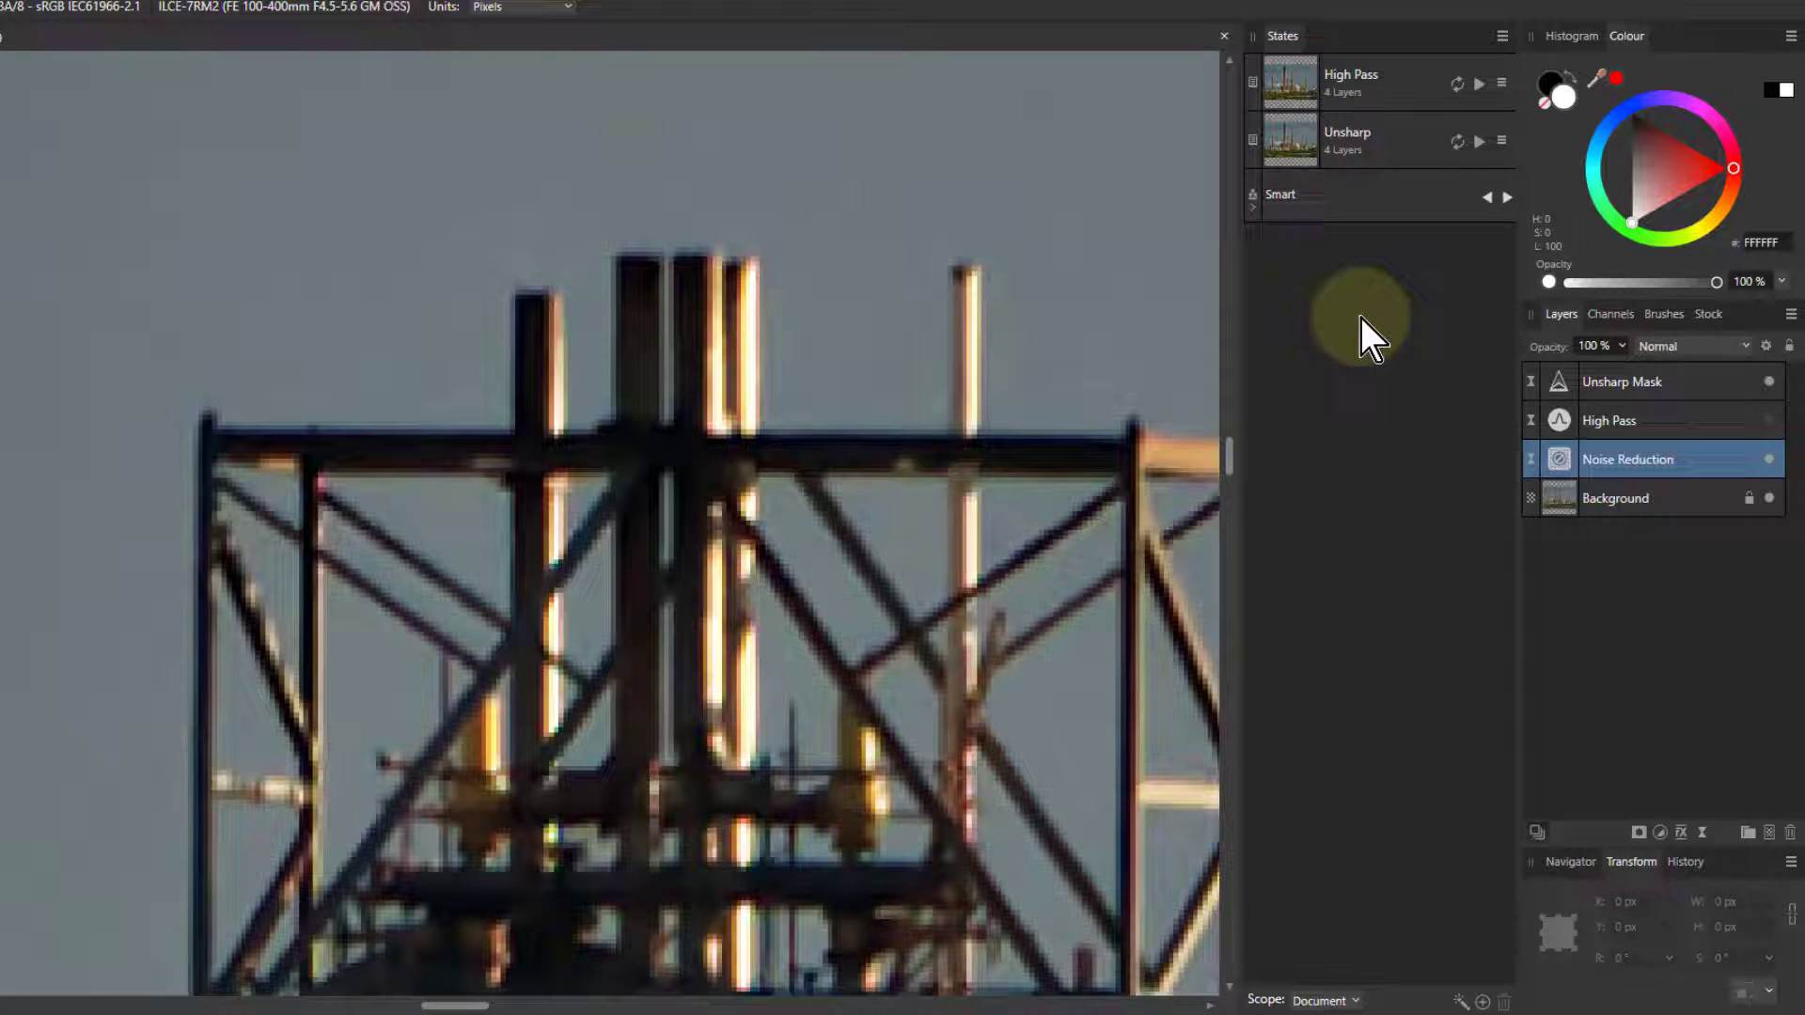
Give the Noise Reduction layer a red tag.
left_click(1252, 196)
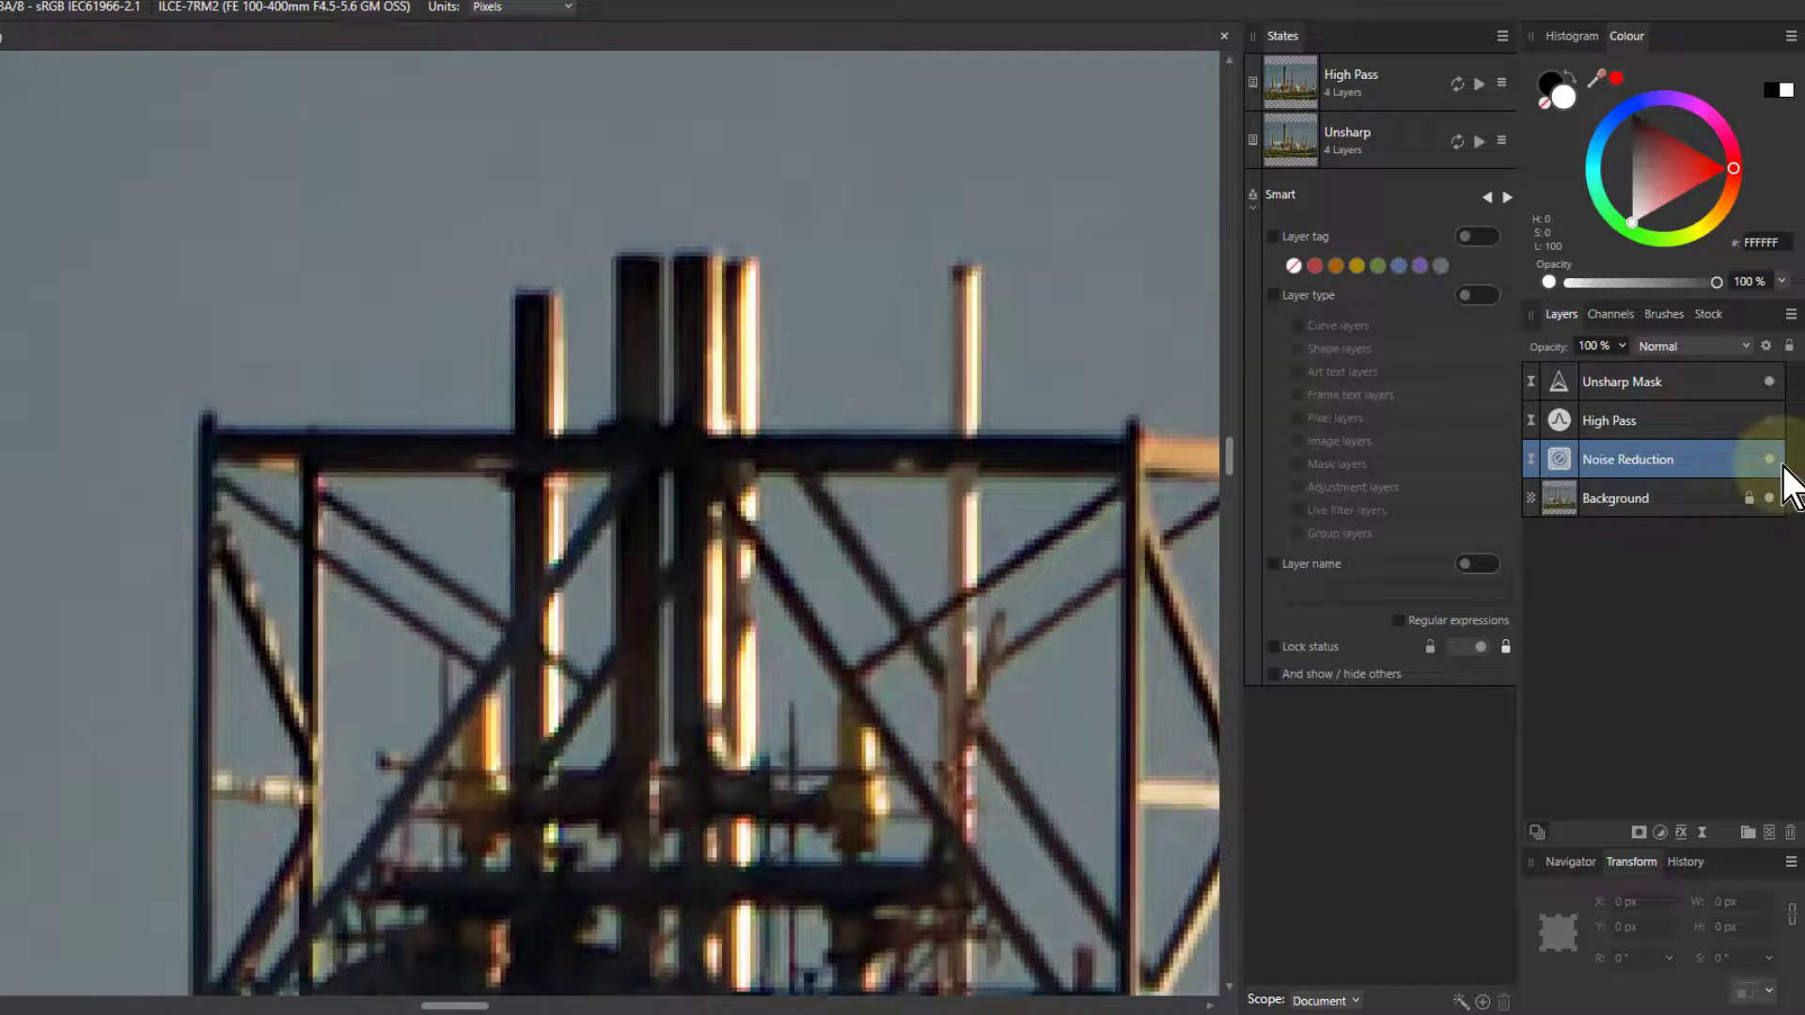
right_click(1657, 453)
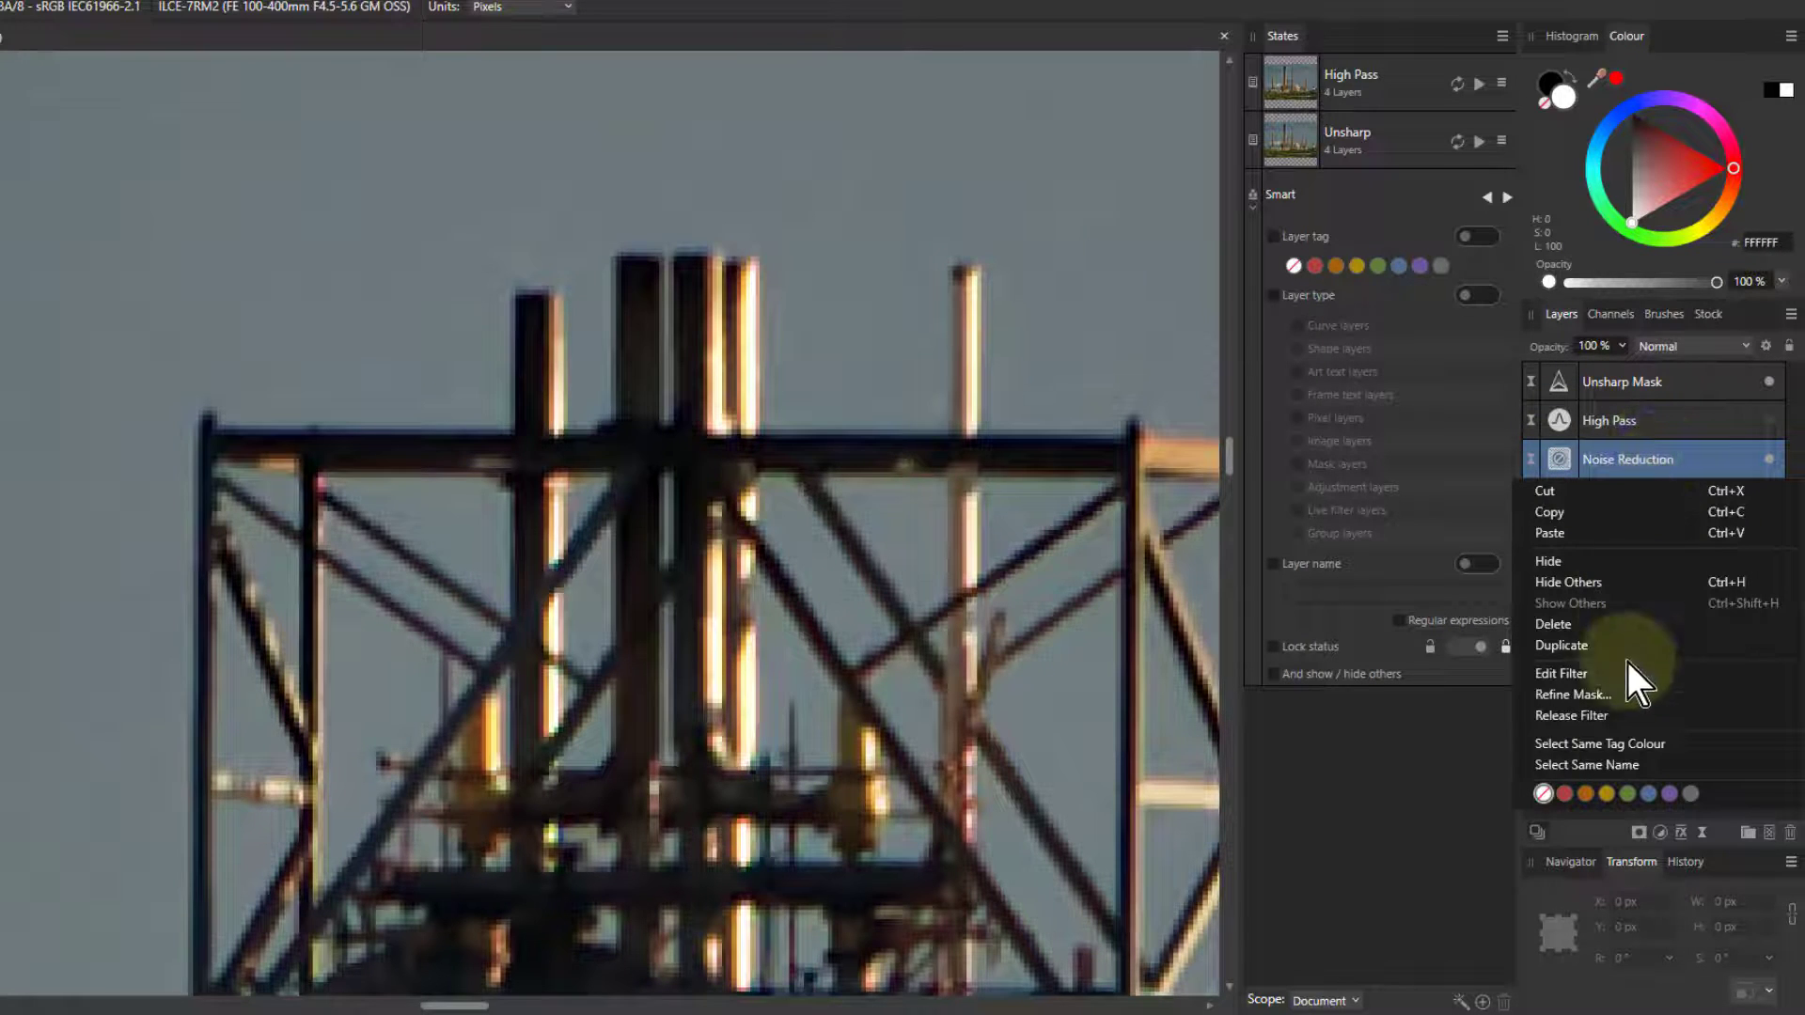
left_click(1566, 797)
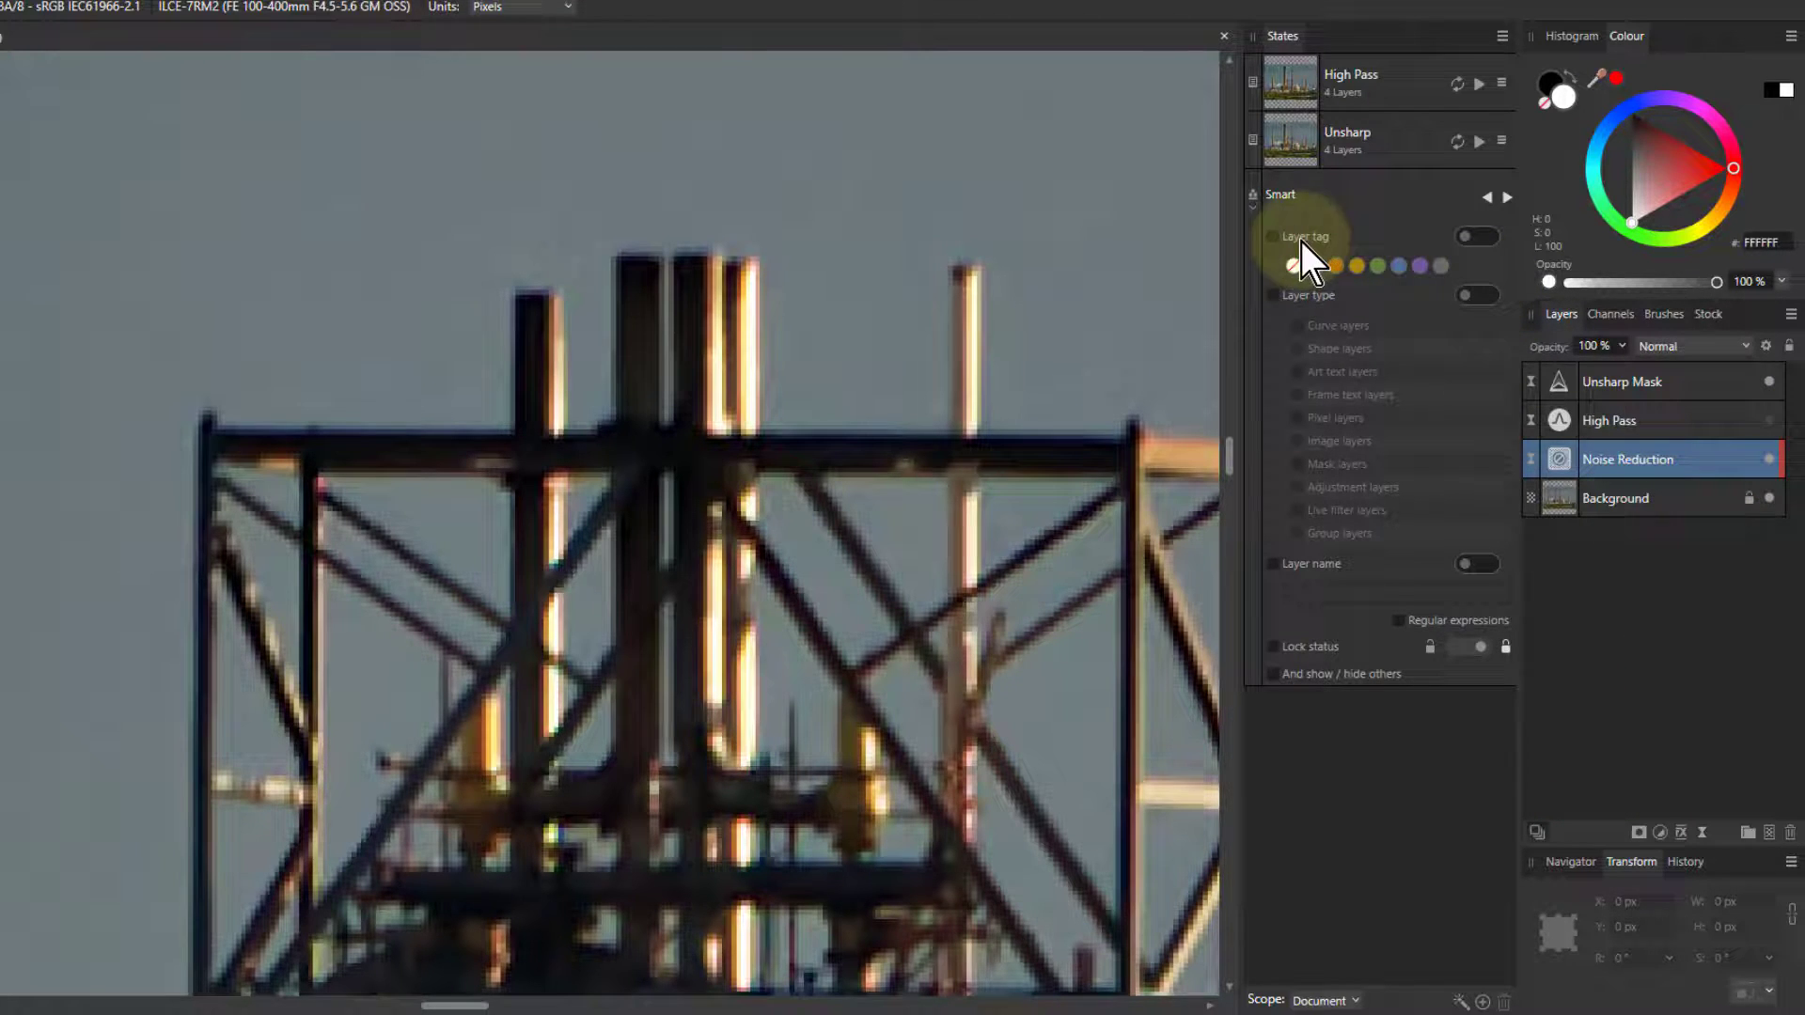
Set the Smart state's Layer tag criterion to red, then test hiding and showing matching layers.
left_click(1275, 237)
left_click(1315, 267)
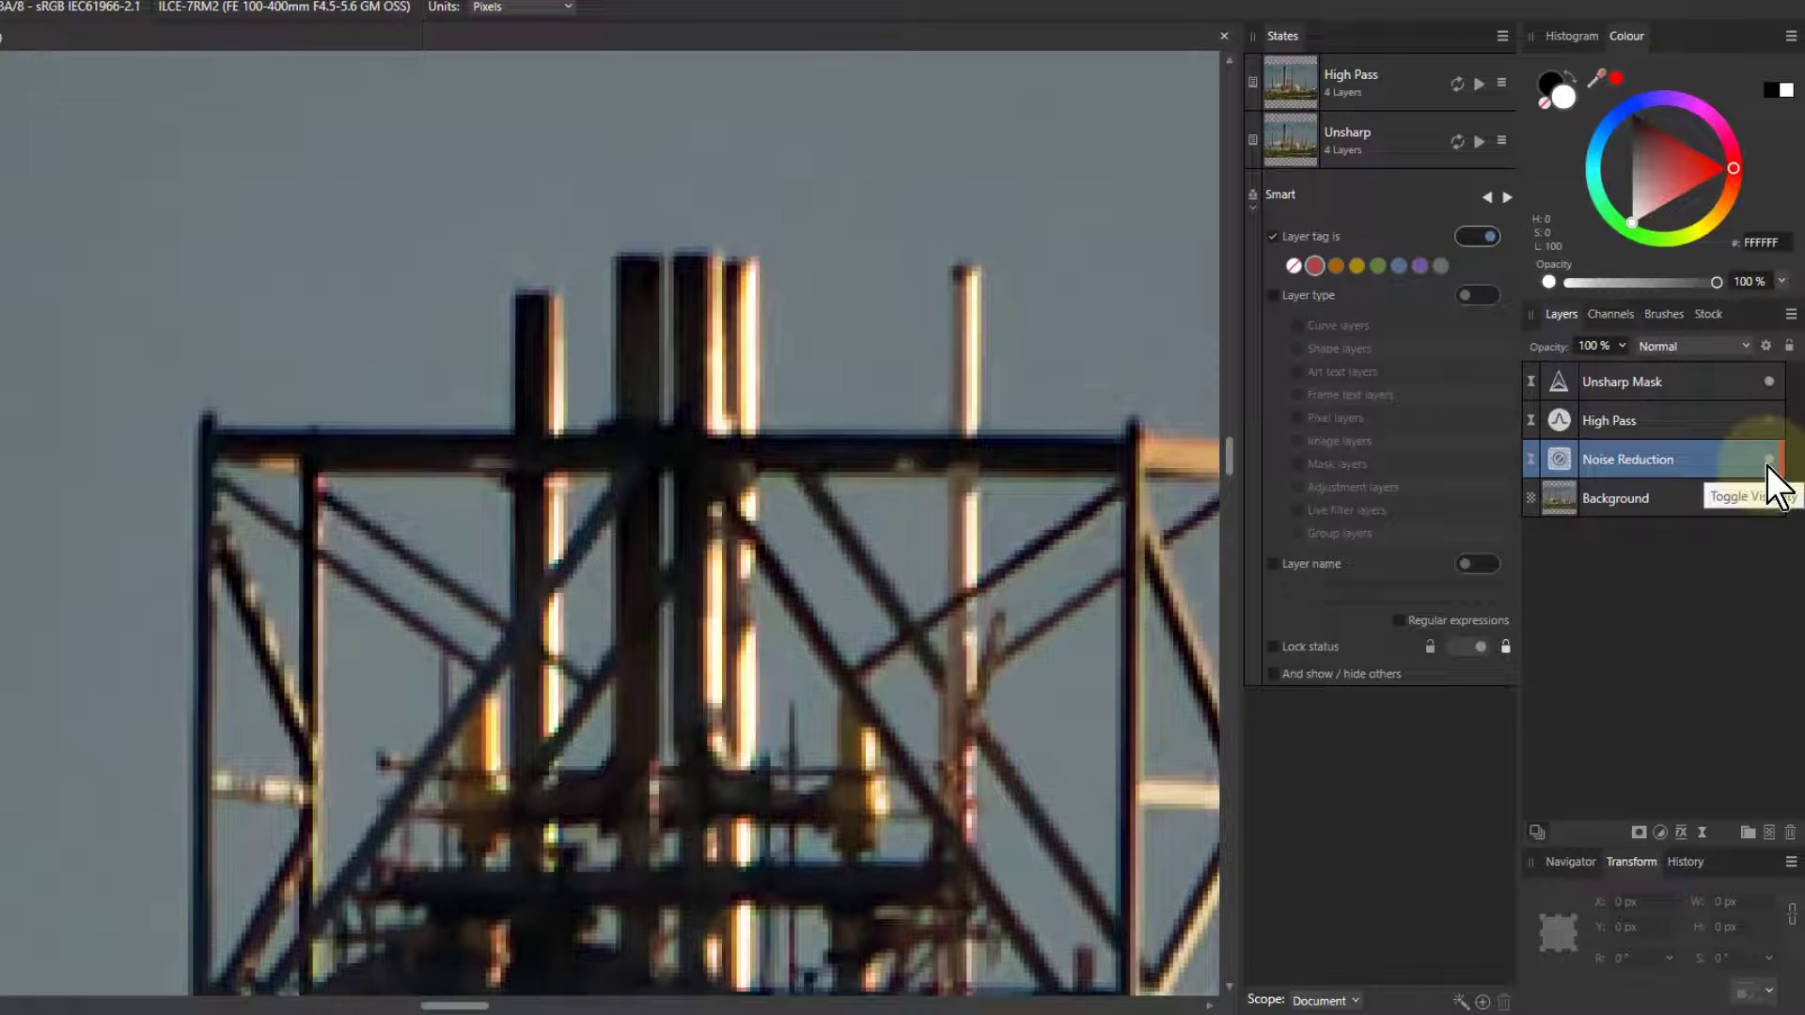
left_click(1487, 197)
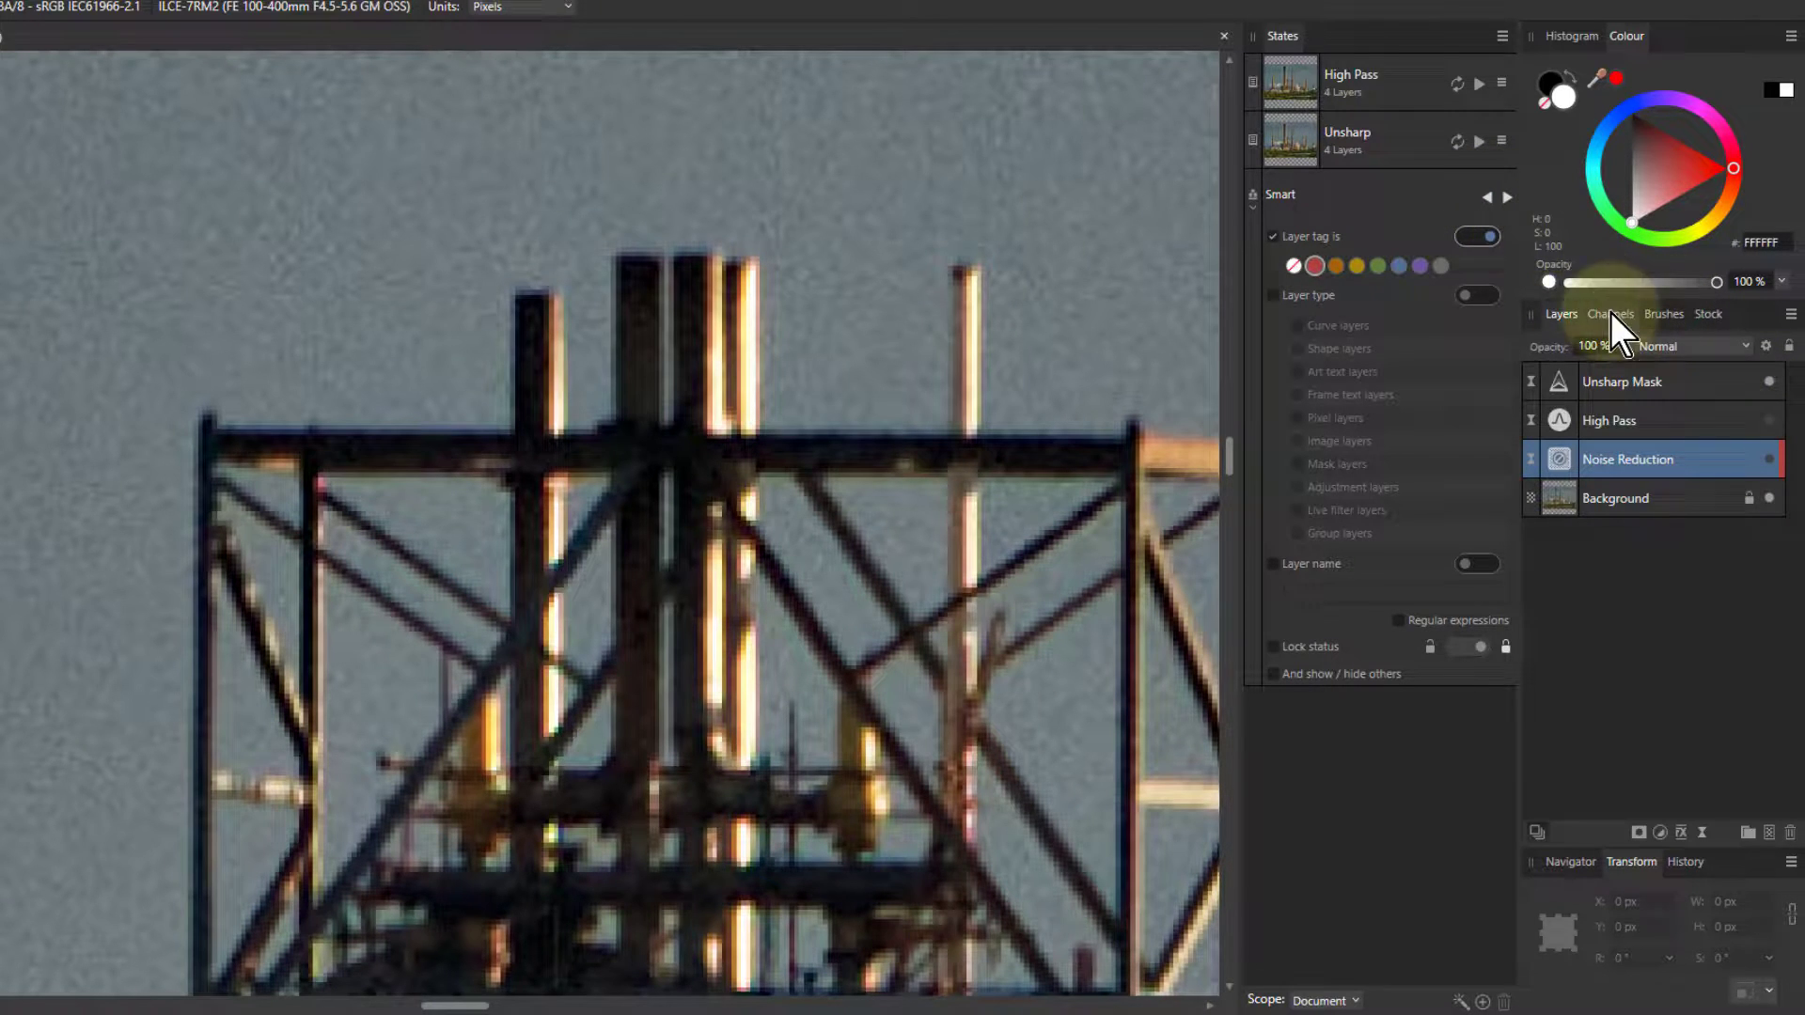
left_click(1507, 198)
left_click(1378, 264)
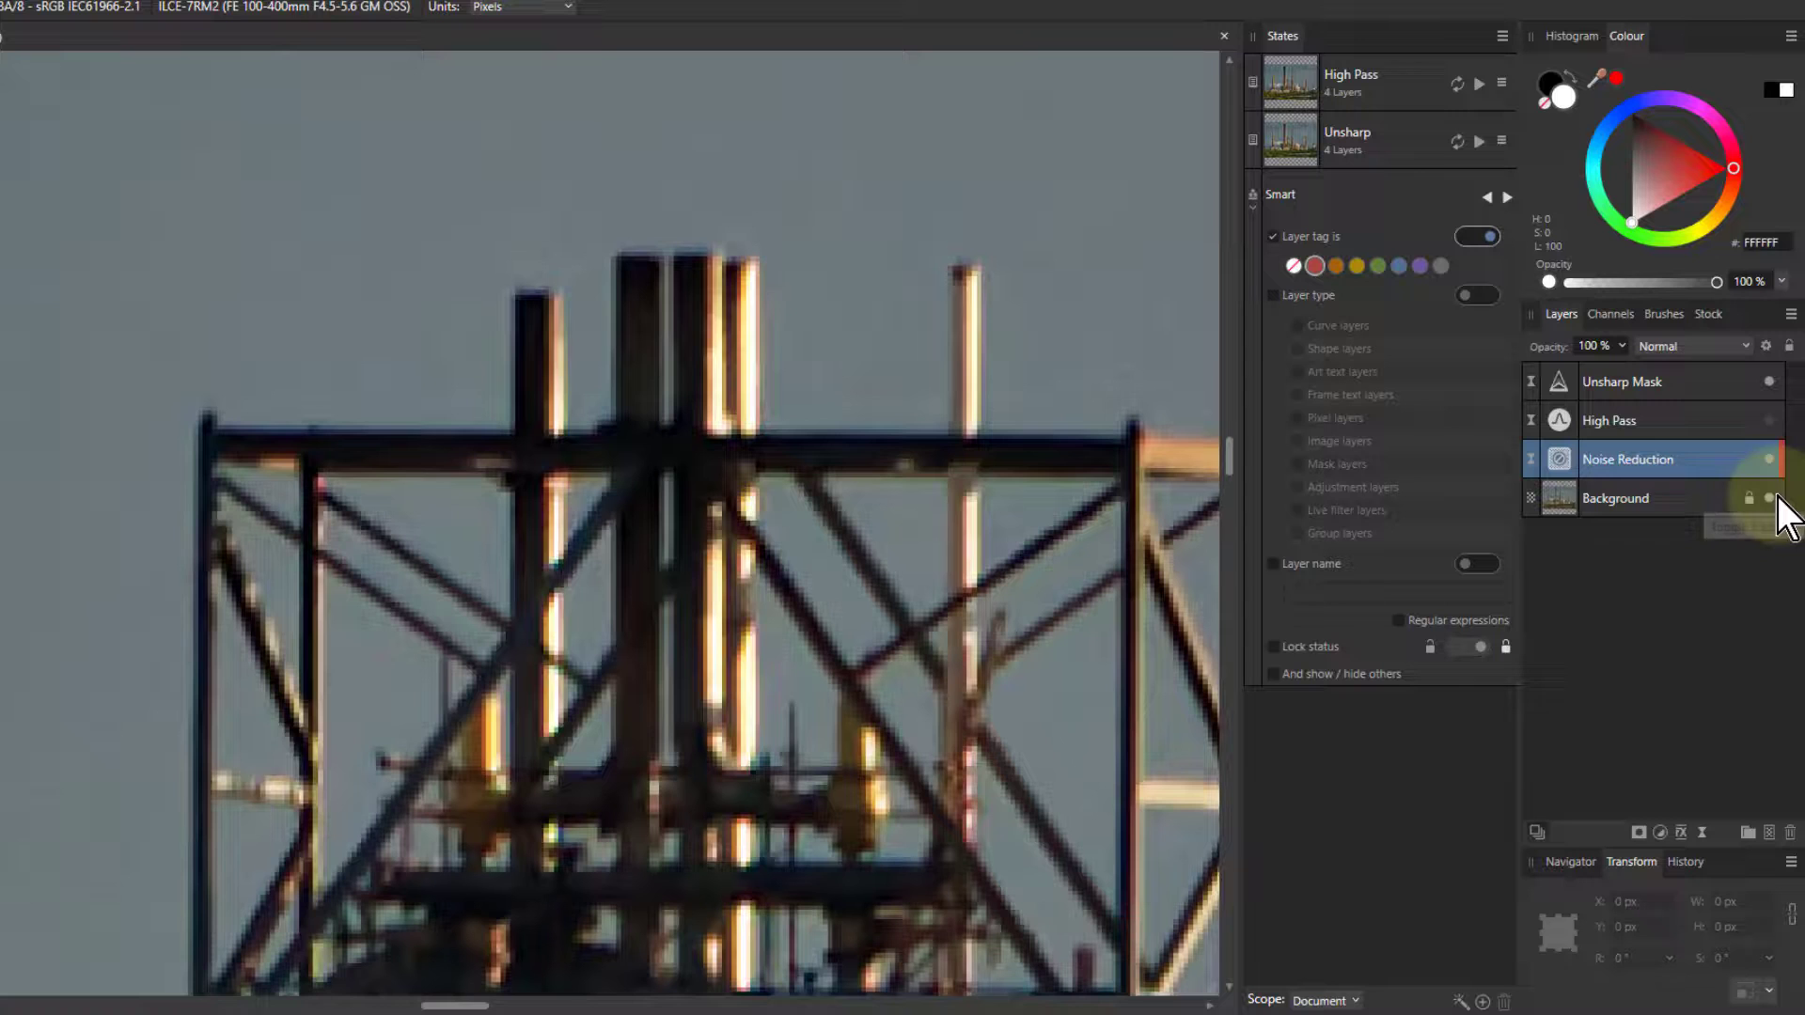
Add a Layer name criterion matching 'Background' to the Smart state.
left_click(1275, 564)
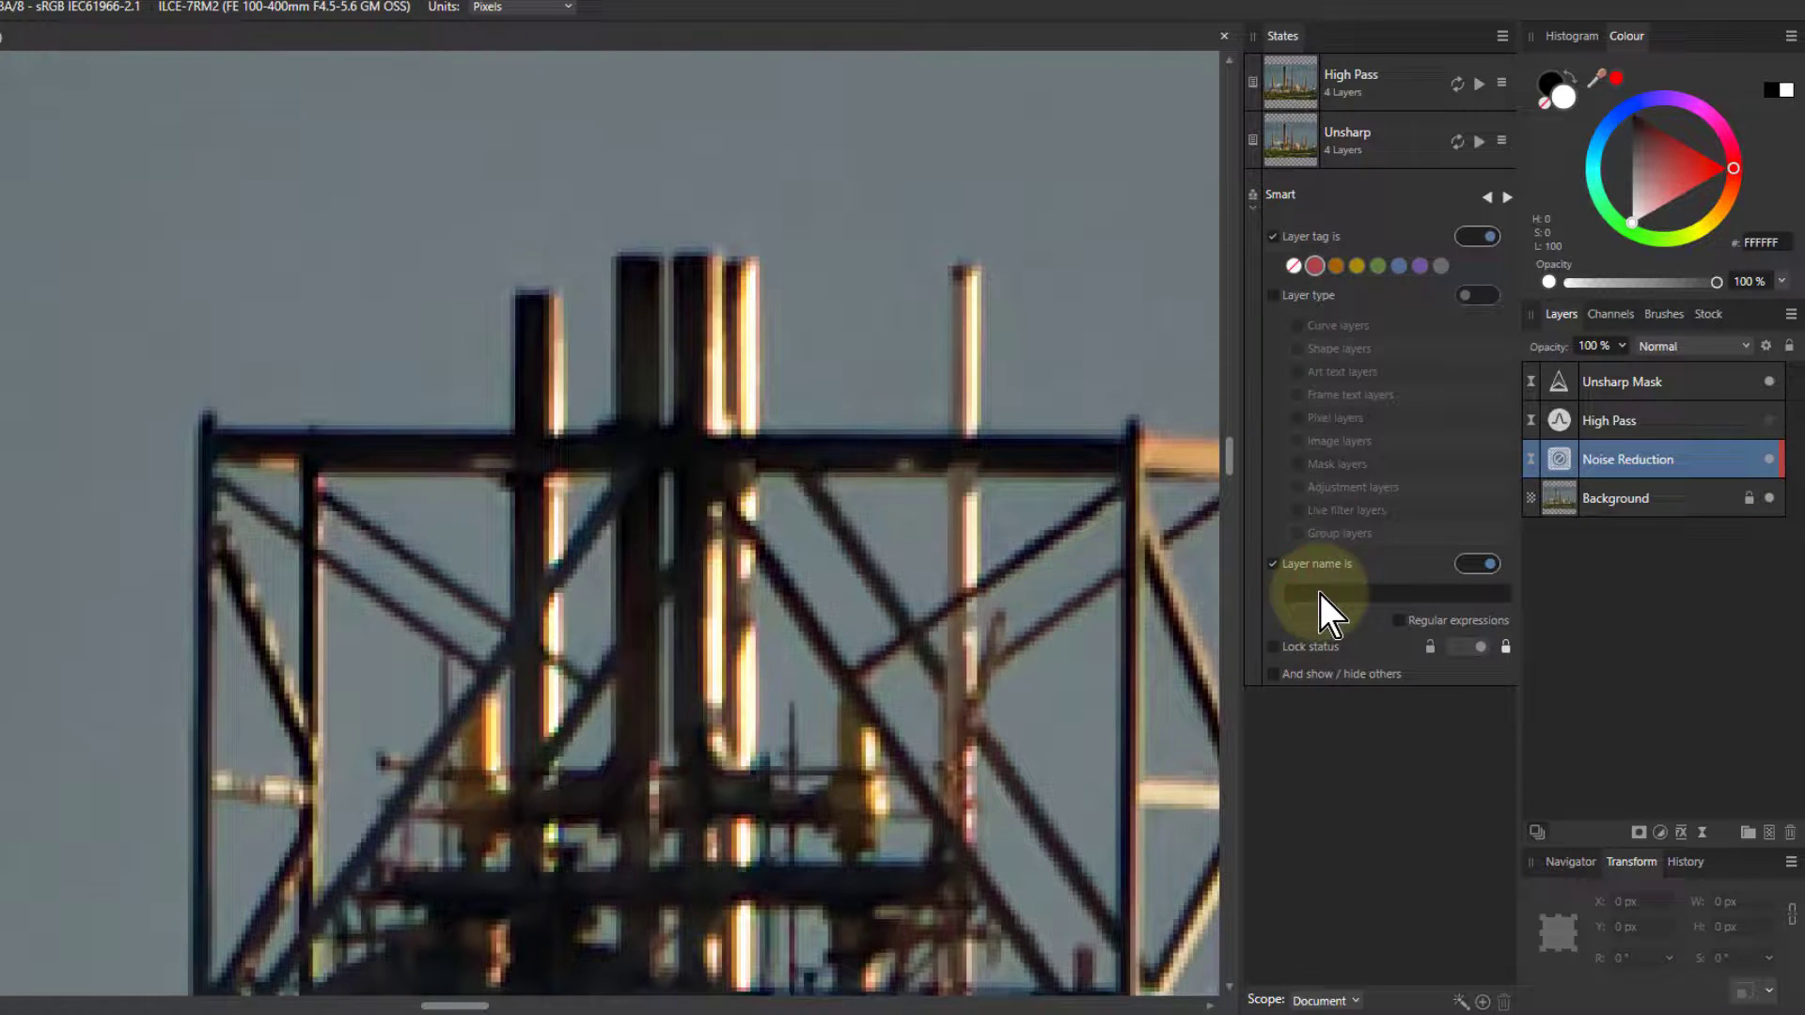
left_click(1368, 596)
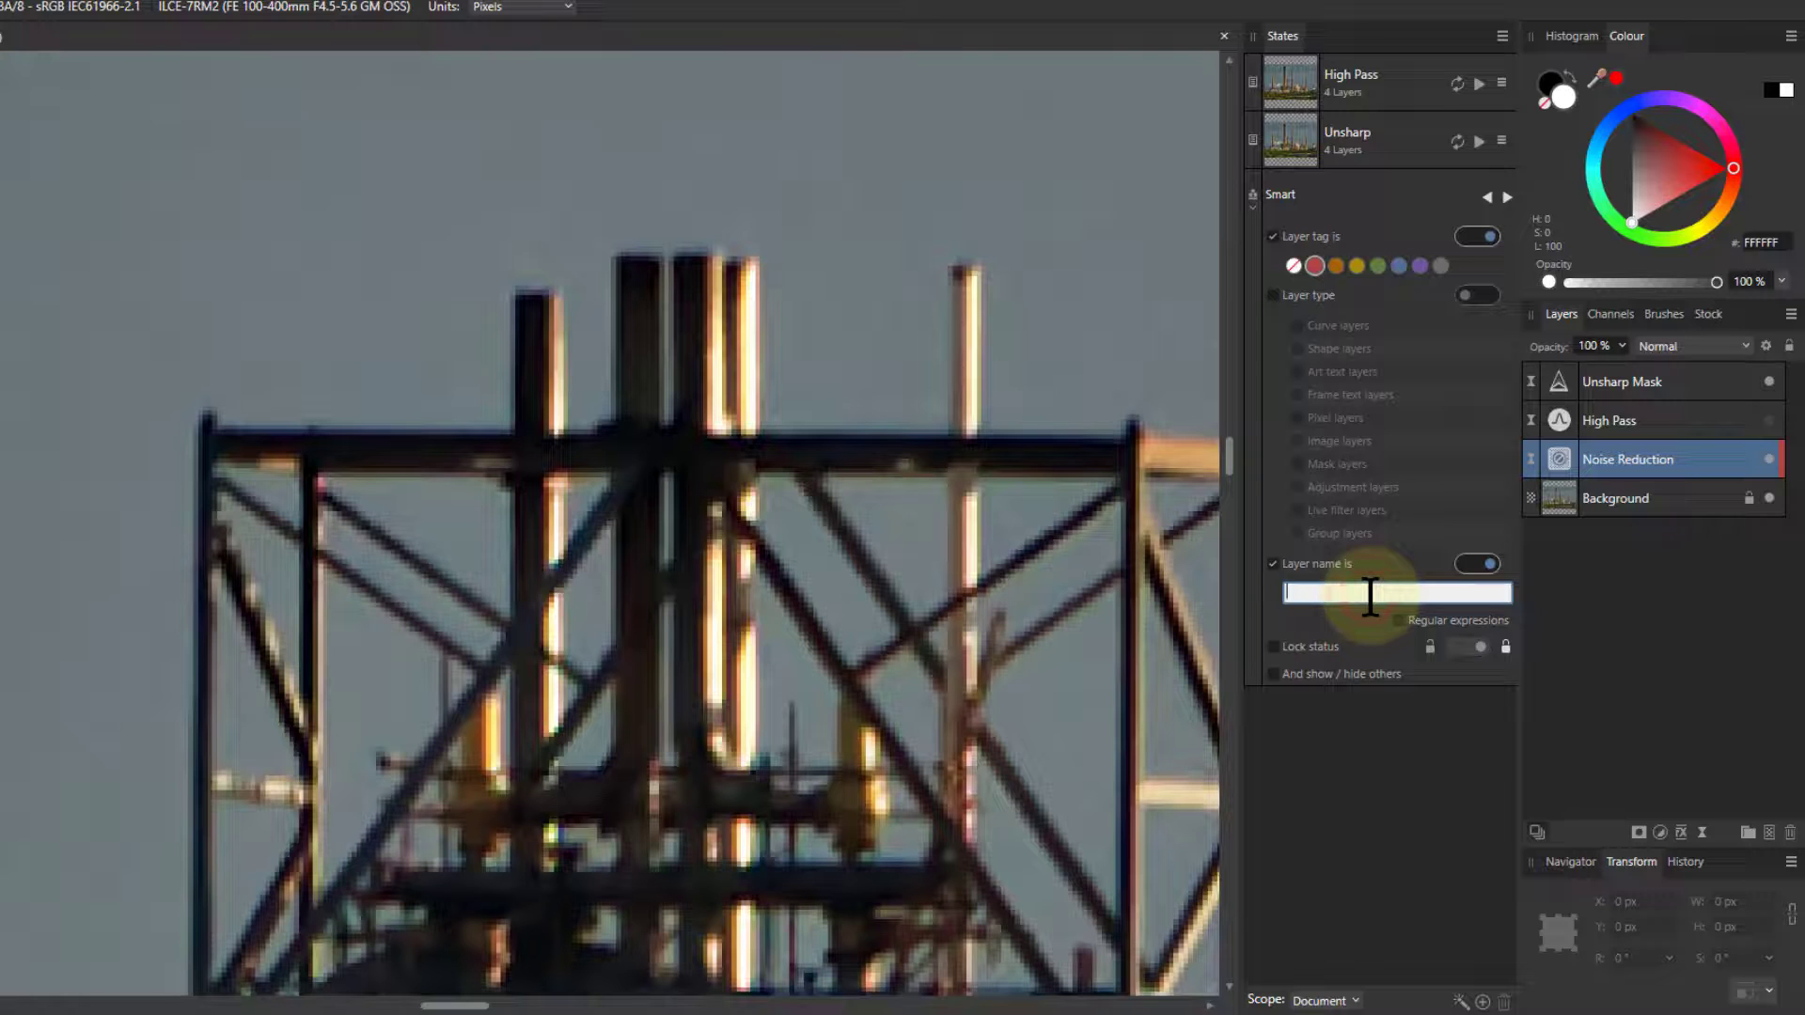
type("Background")
key("Return")
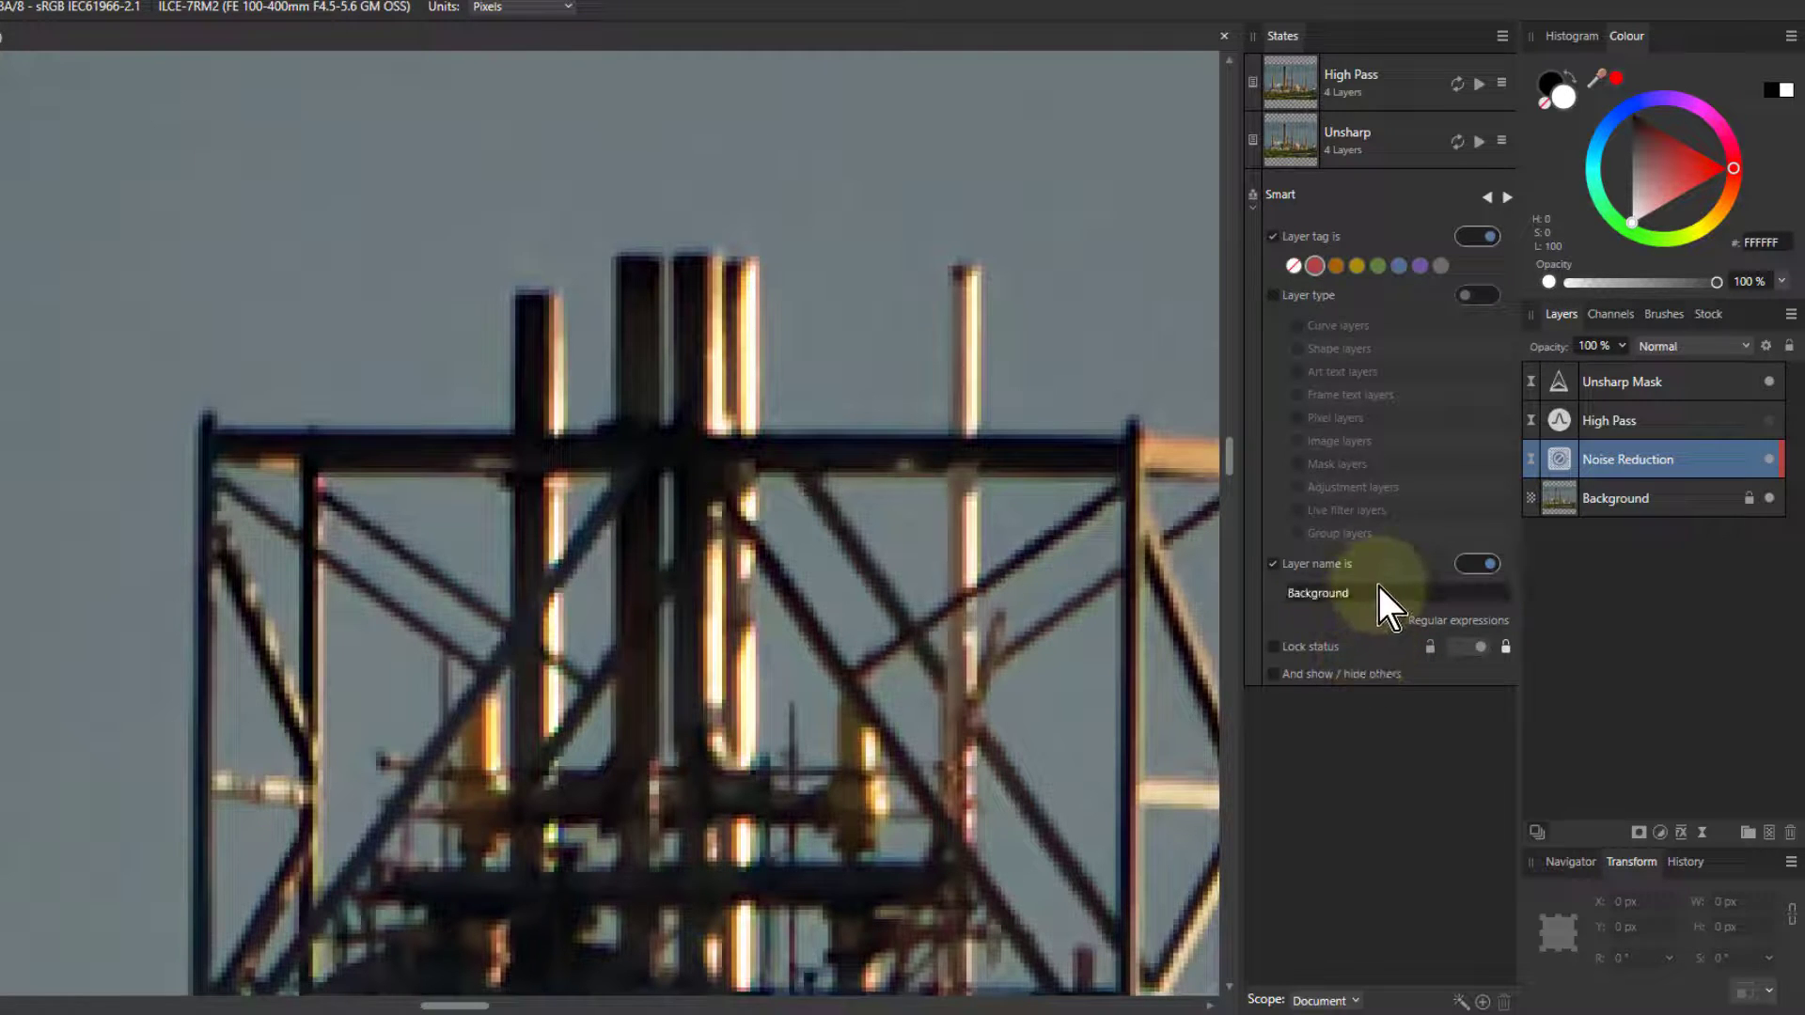
left_click(1488, 201)
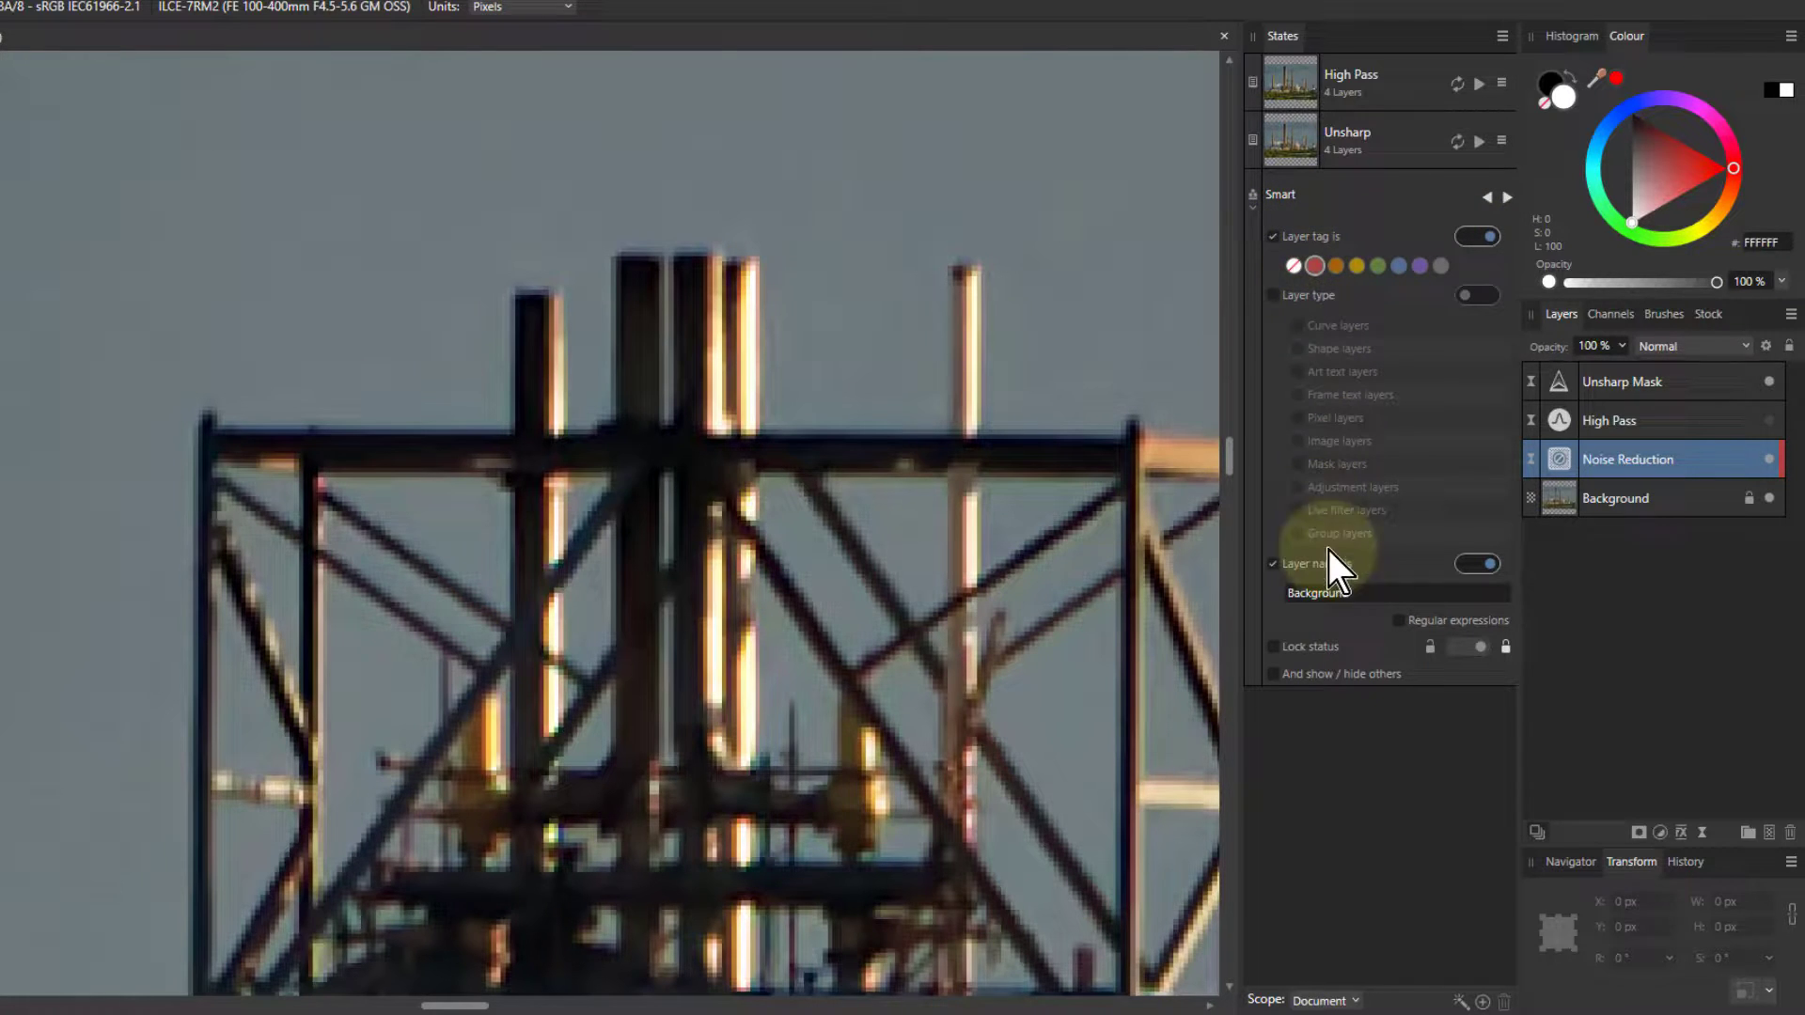
Turn off the red tag criterion and test hiding and showing the Background layer.
left_click(1274, 237)
left_click(1508, 198)
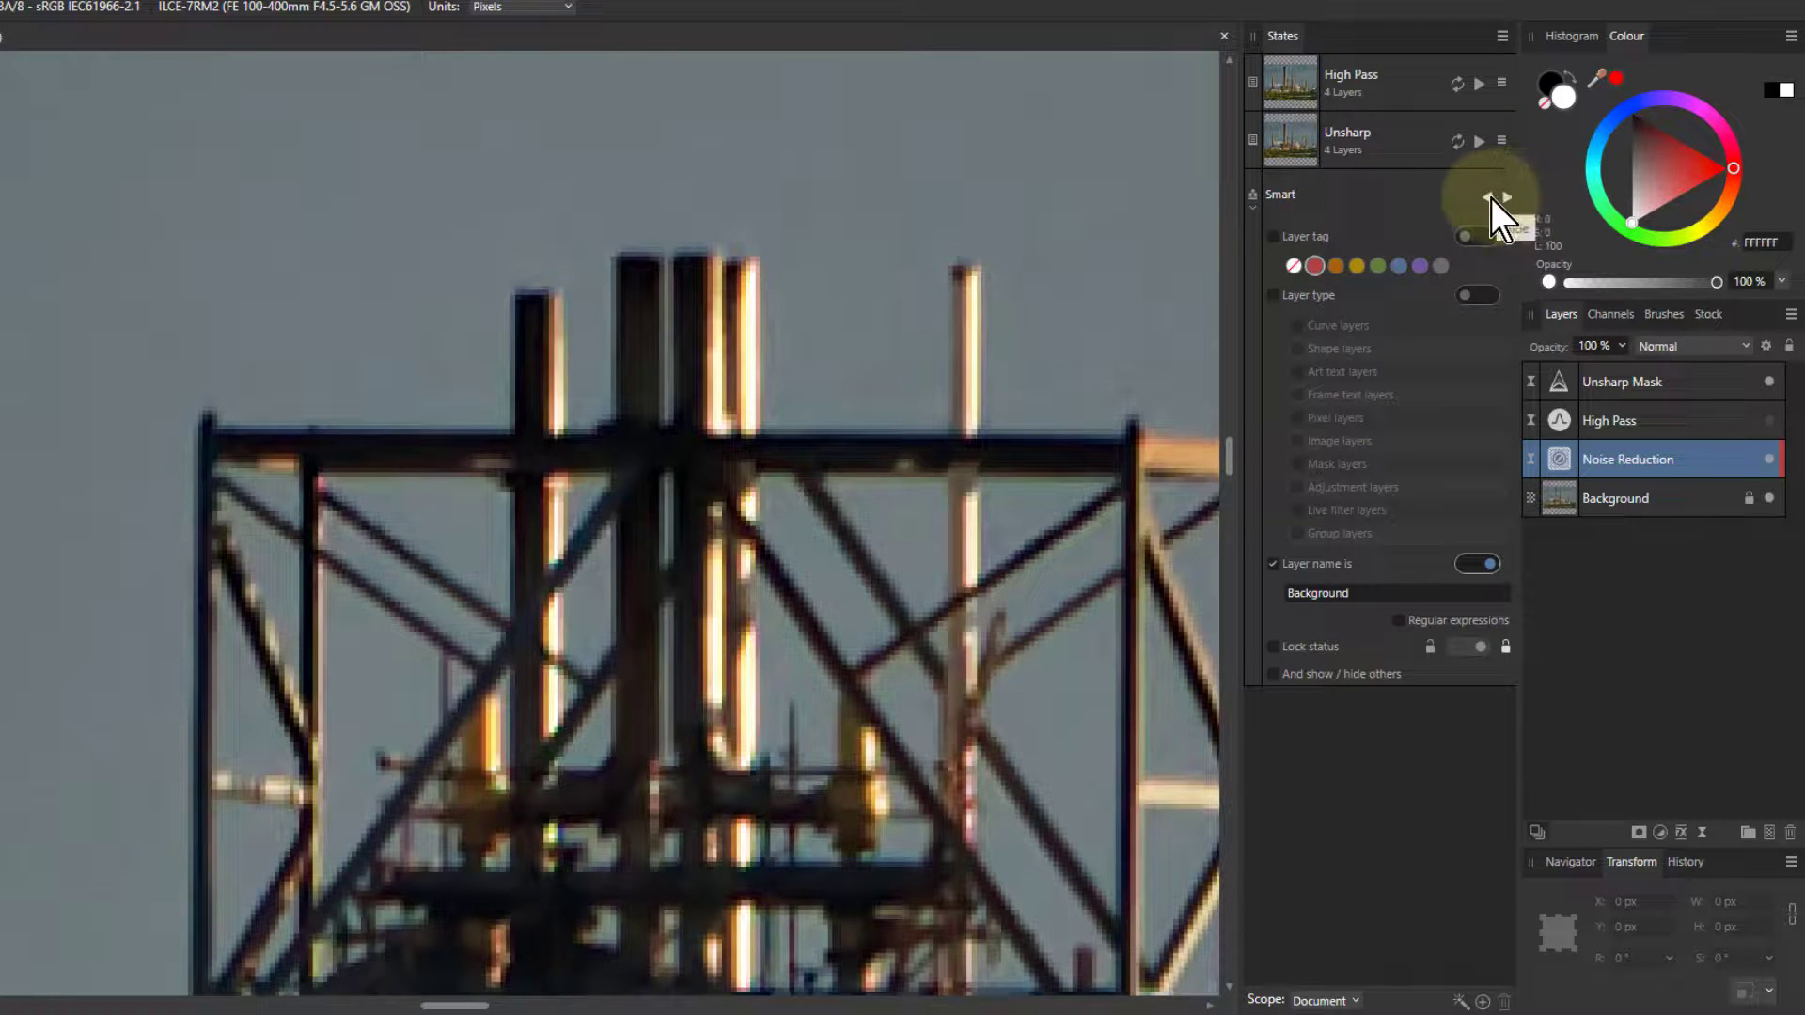
left_click(1487, 200)
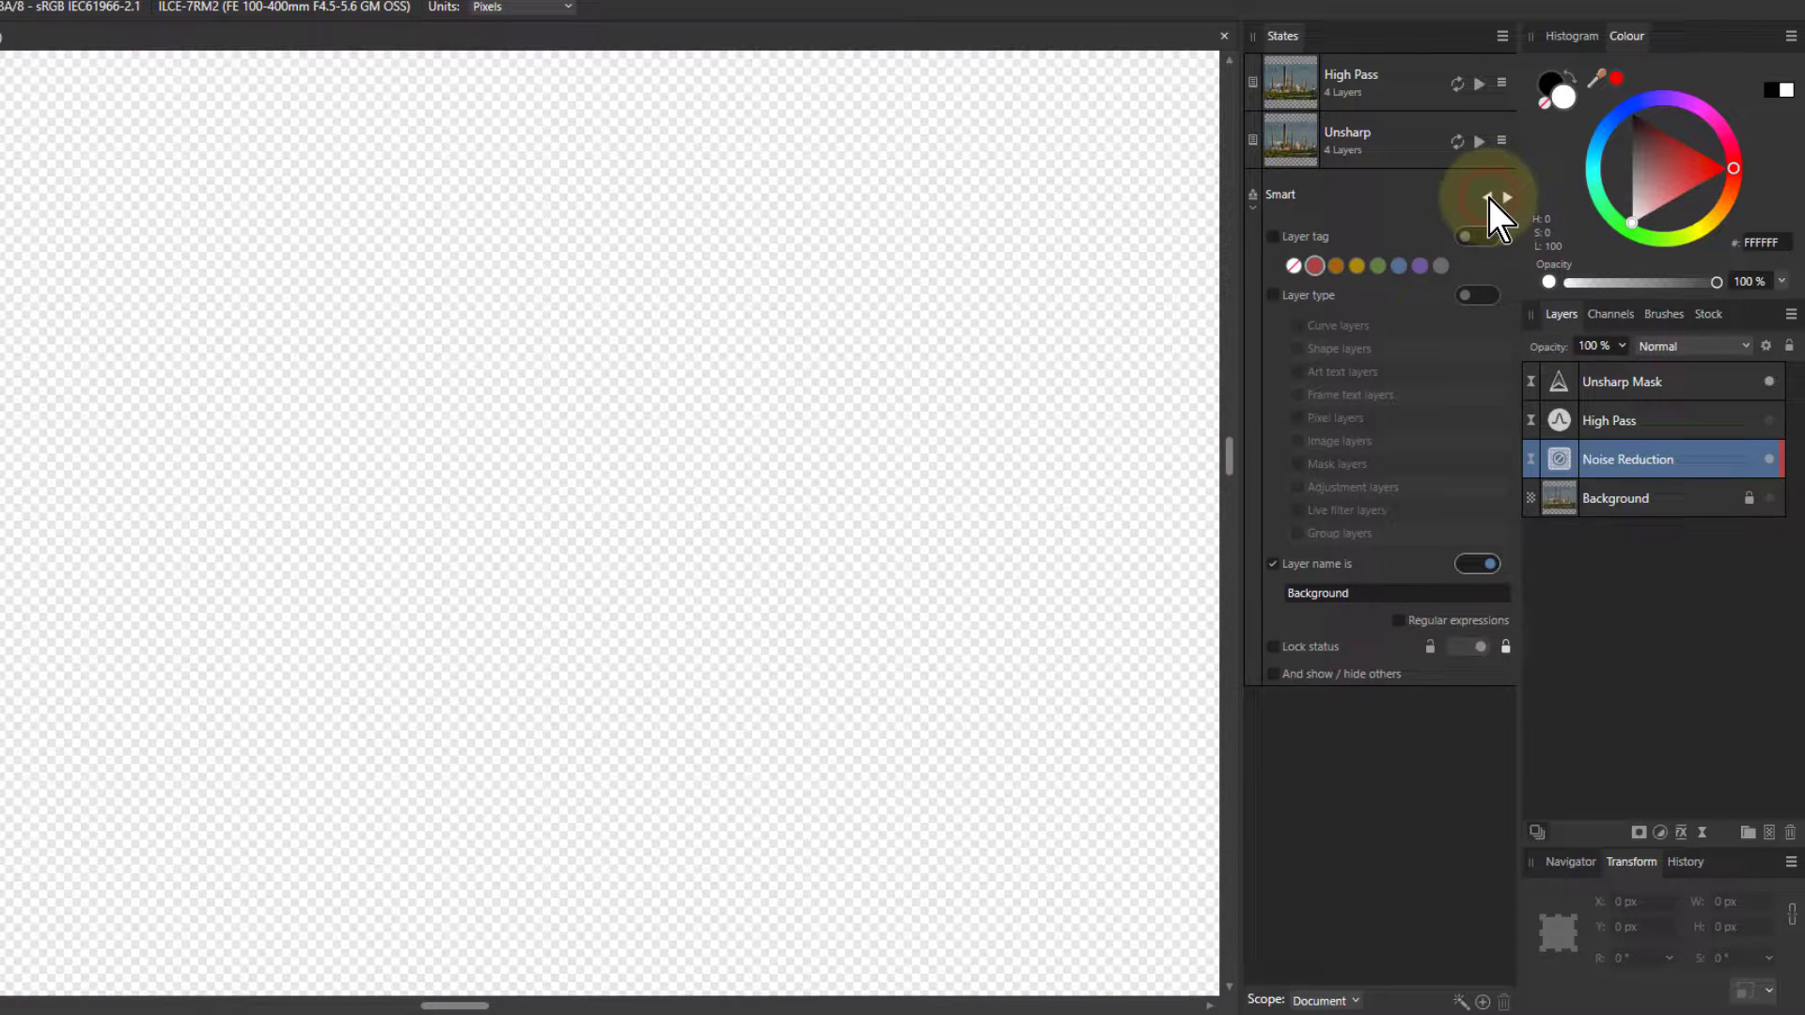
left_click(1508, 198)
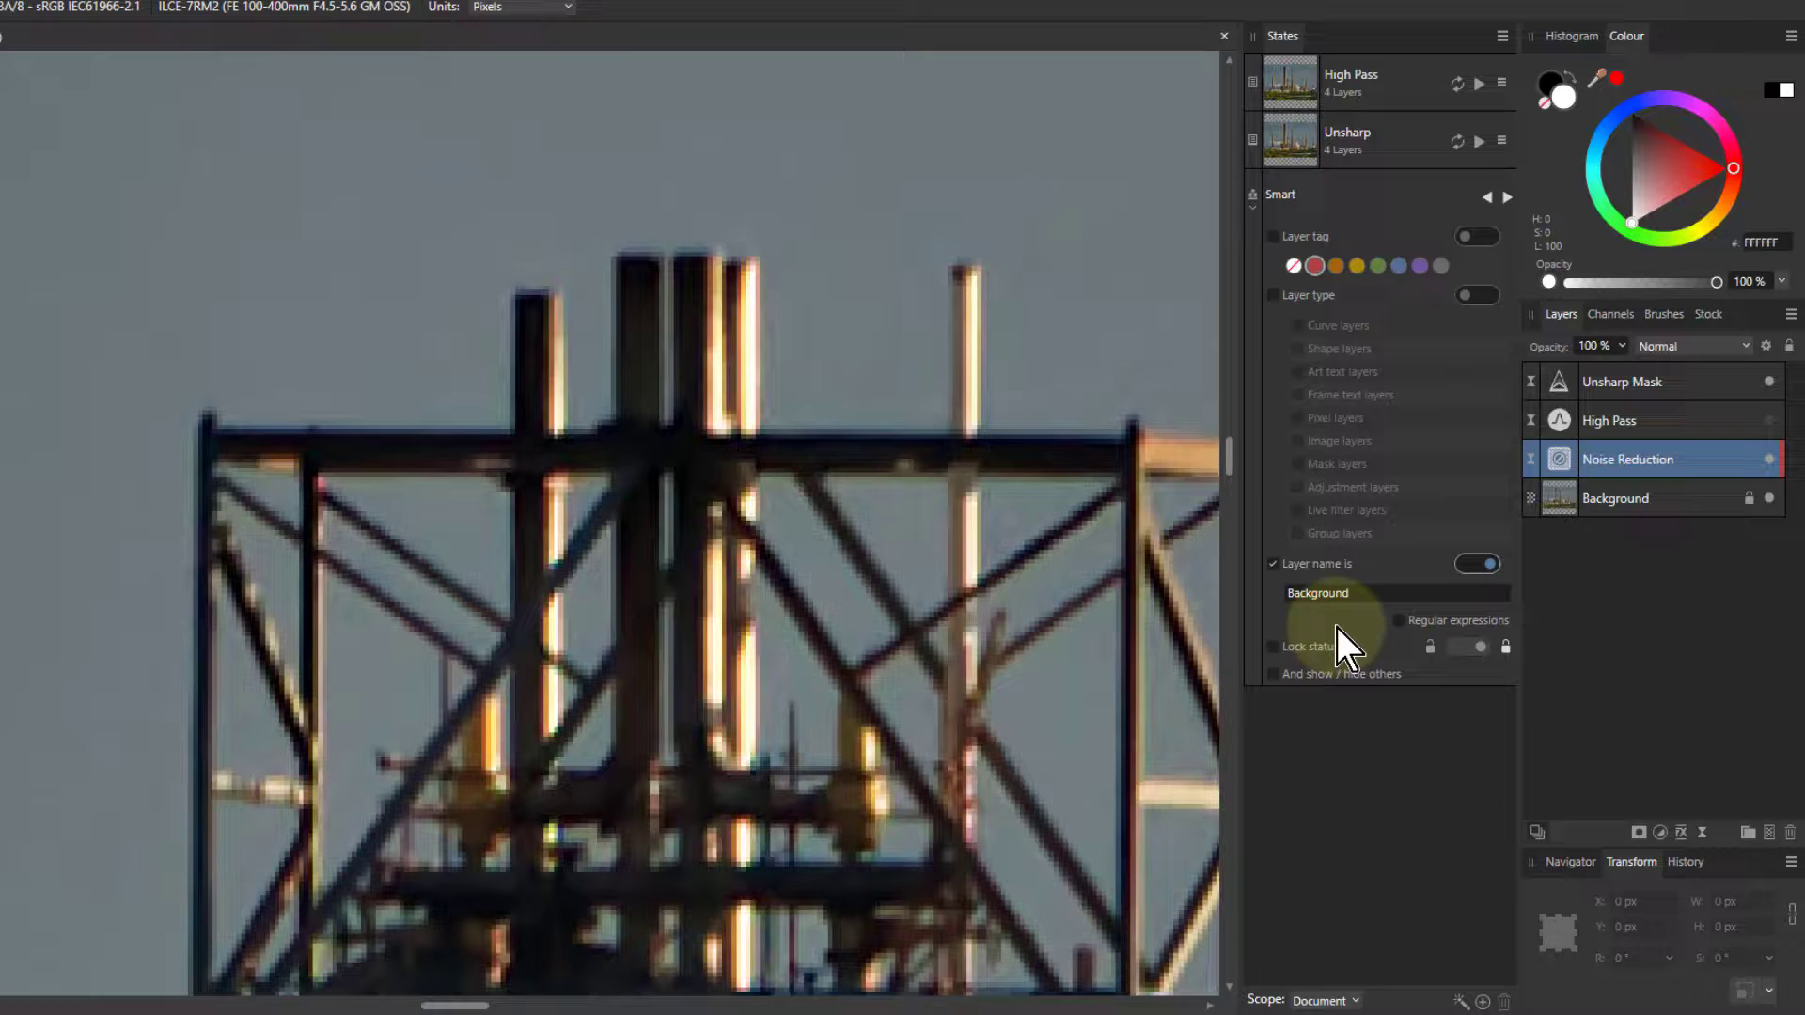
Change the name pattern to 'Back*' as a regular expression, then test hide and show.
left_click(1371, 594)
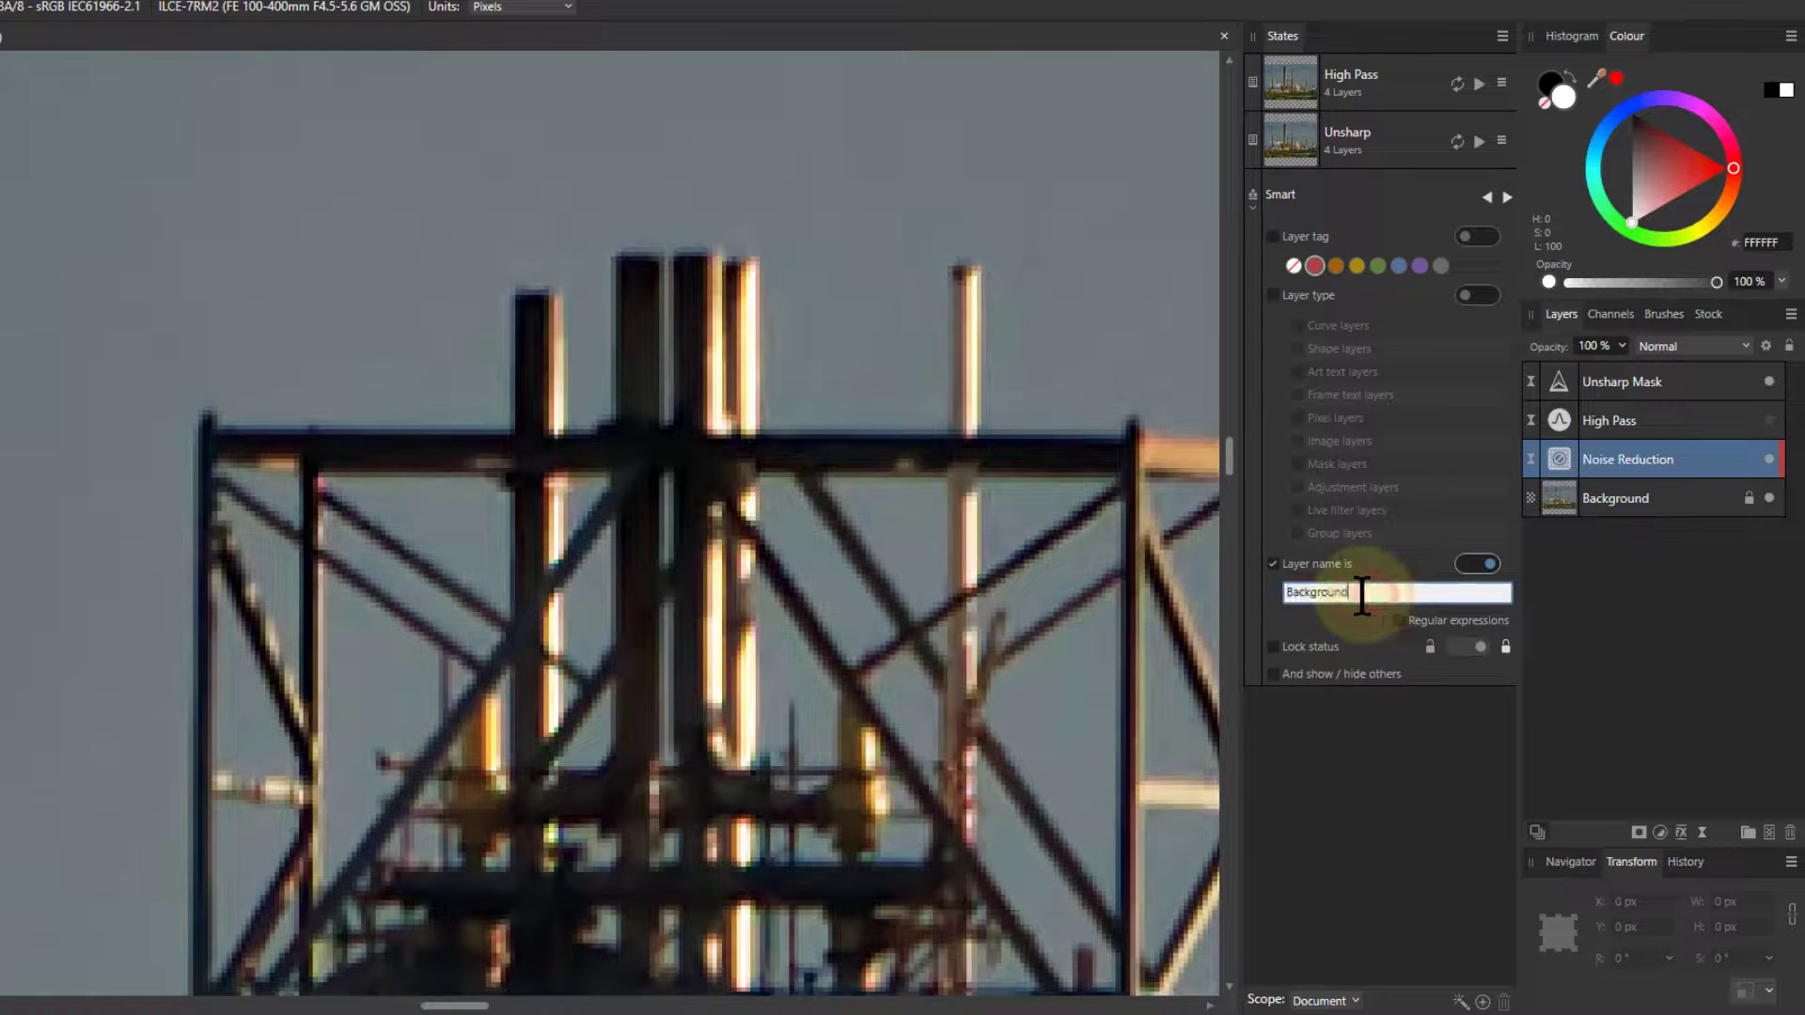
key("BackSpace")
key("BackSpace")
key("BackSpace")
key("BackSpace")
key("BackSpace")
key("BackSpace")
type("*")
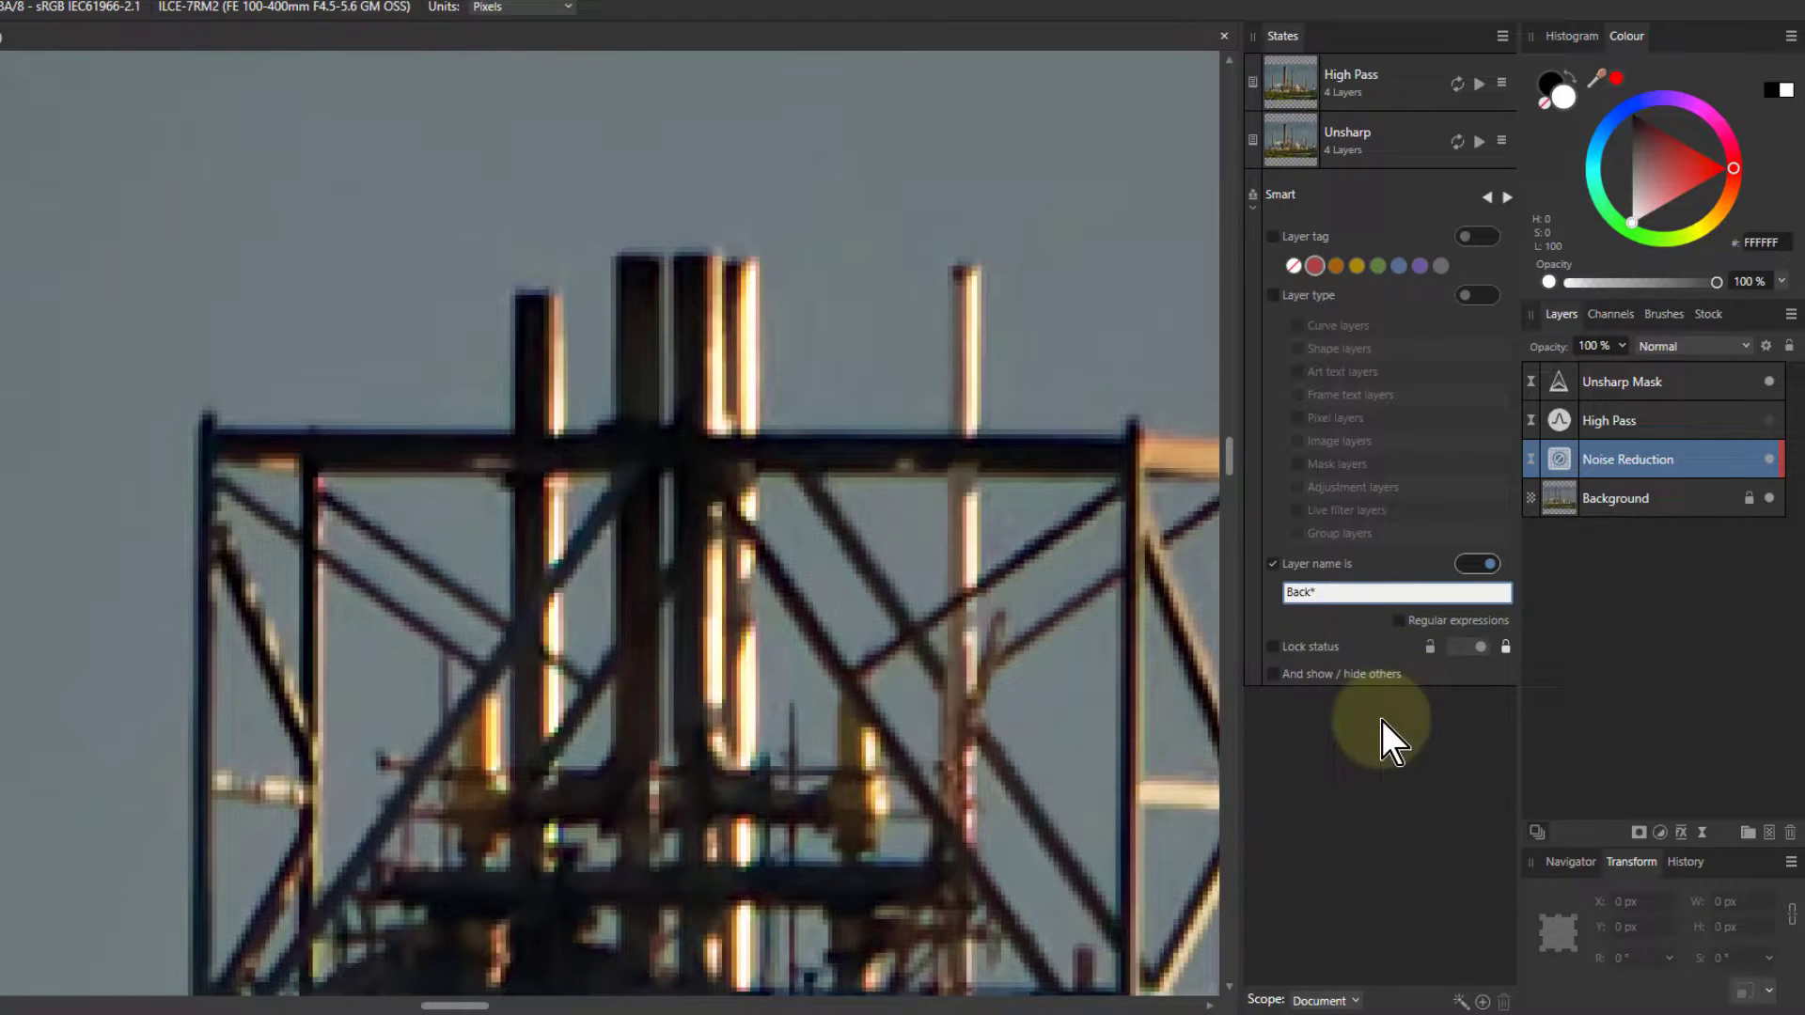
left_click(1401, 623)
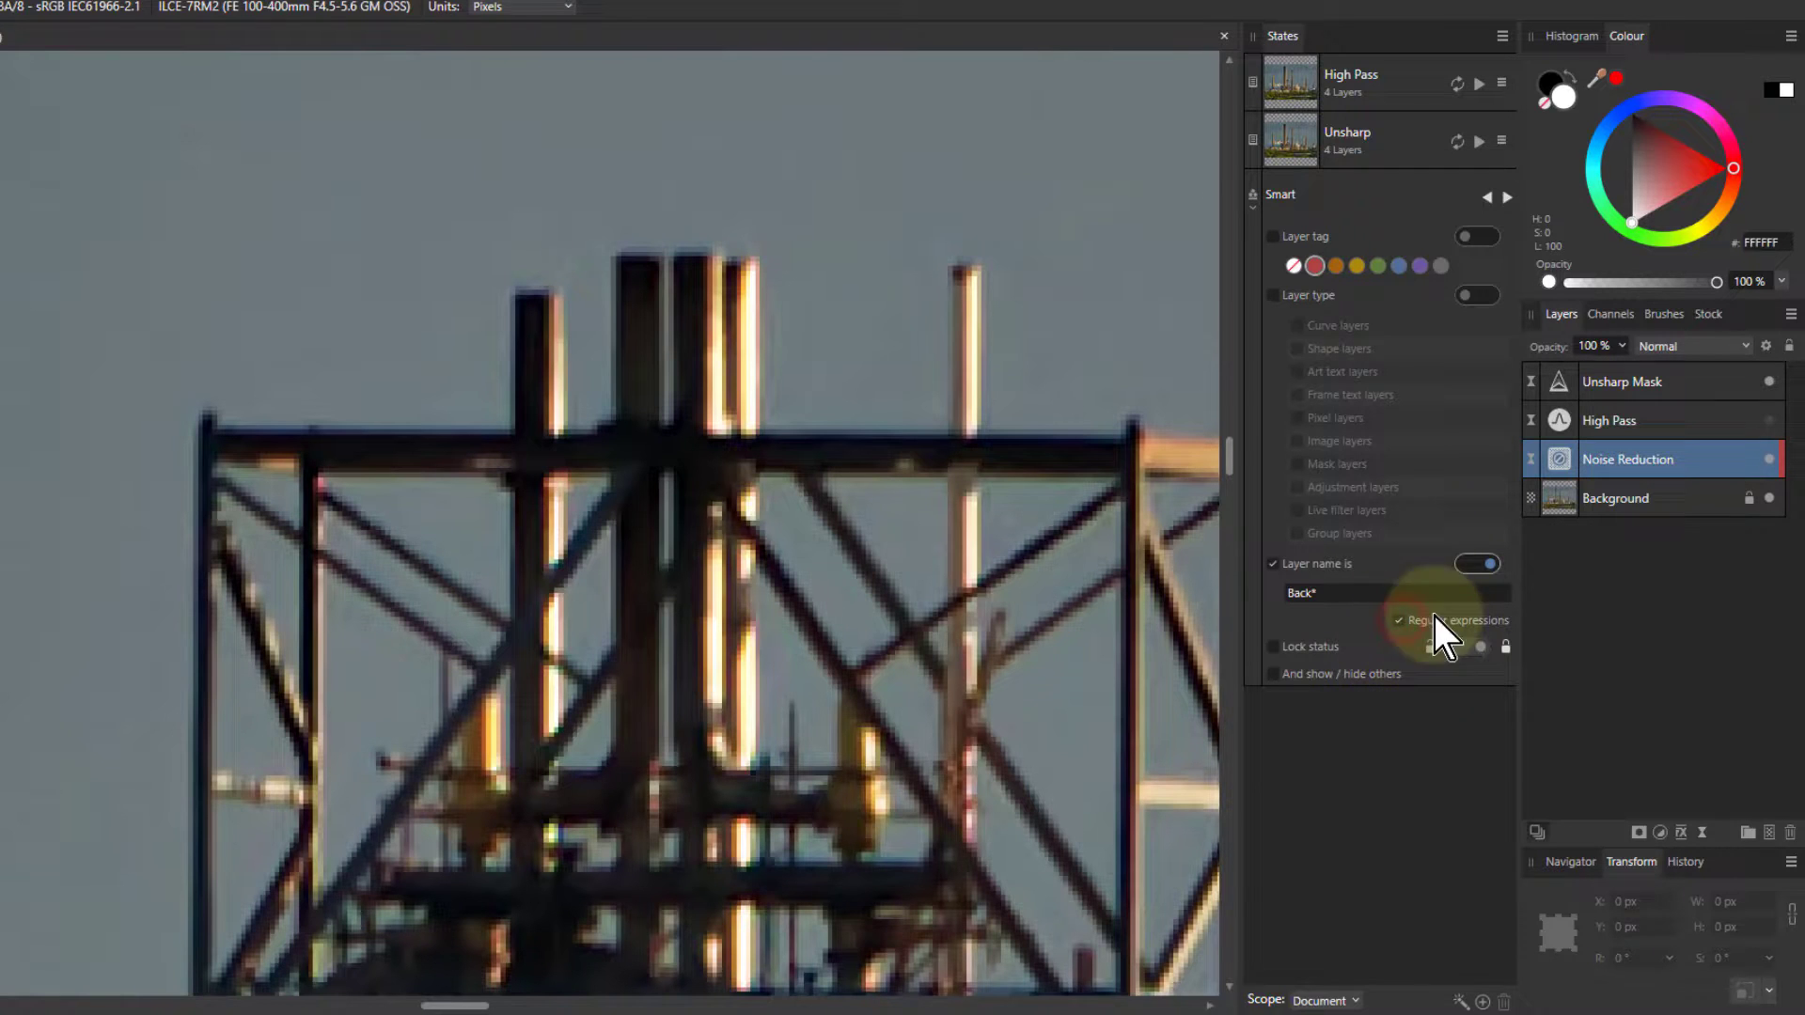
left_click(1504, 199)
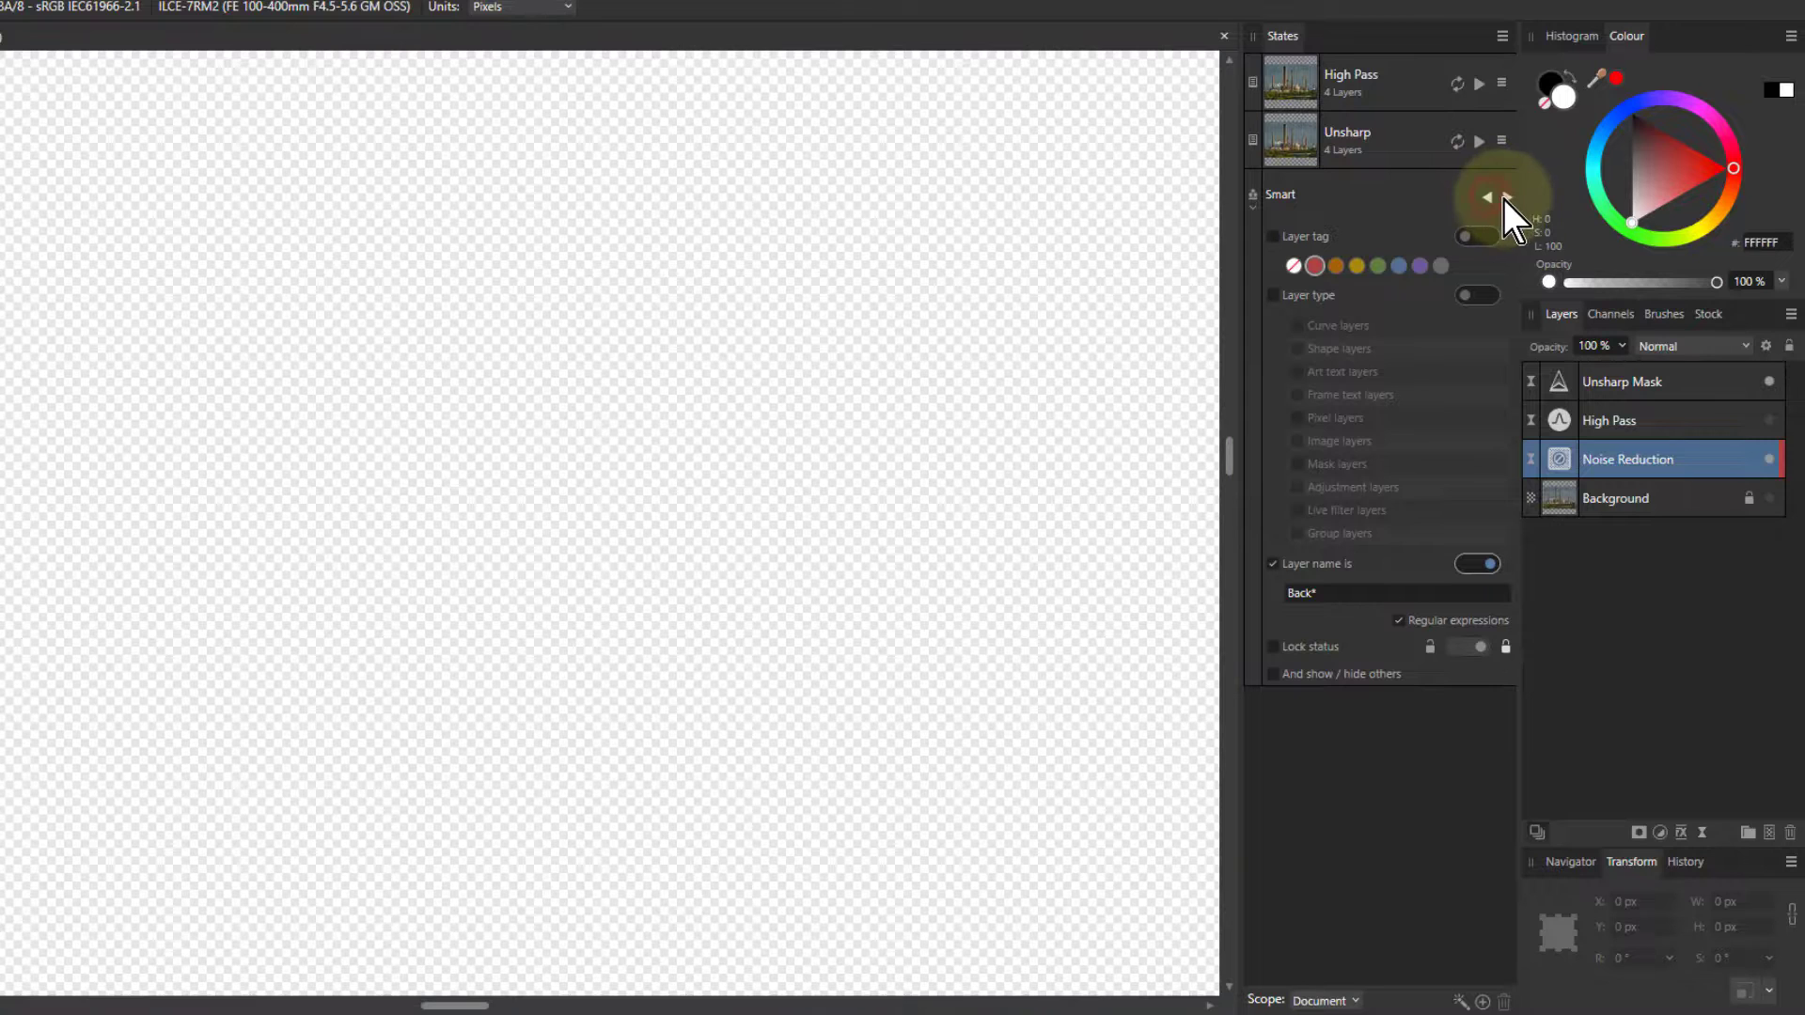
left_click(1506, 199)
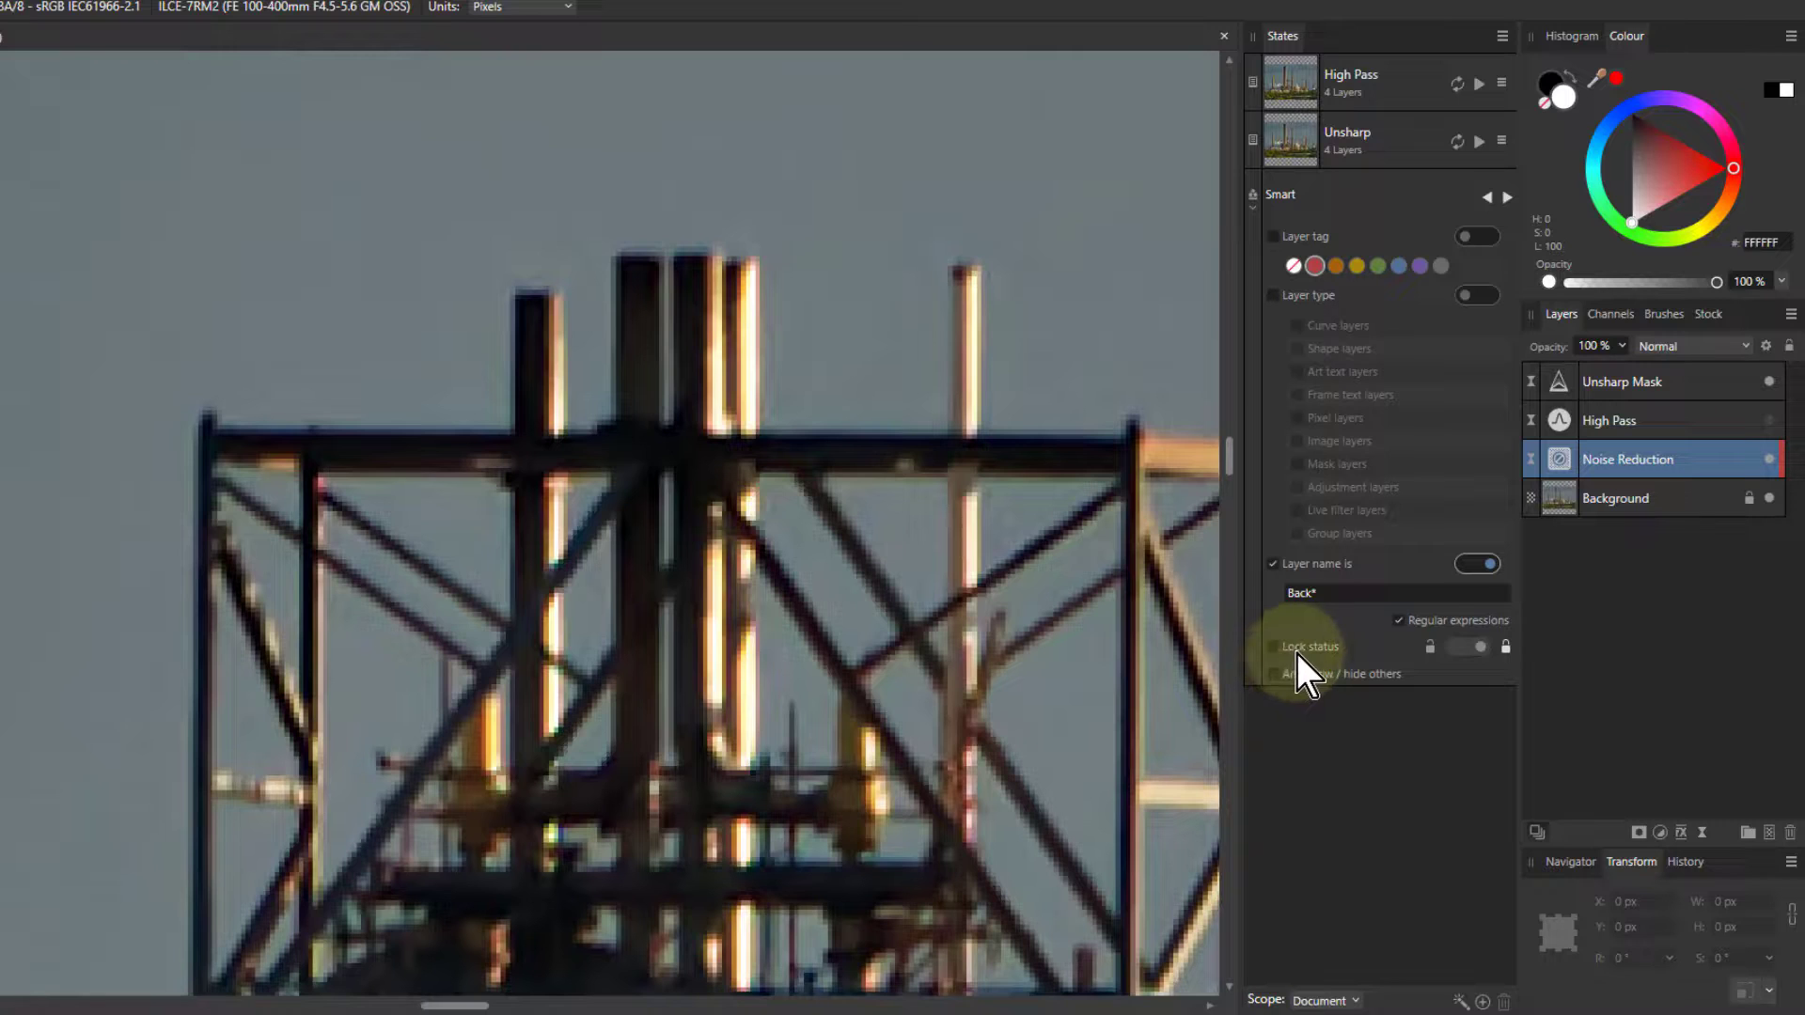
Invert the name criterion to 'is not' Back*, then hide and show the three filter layers.
left_click(1483, 567)
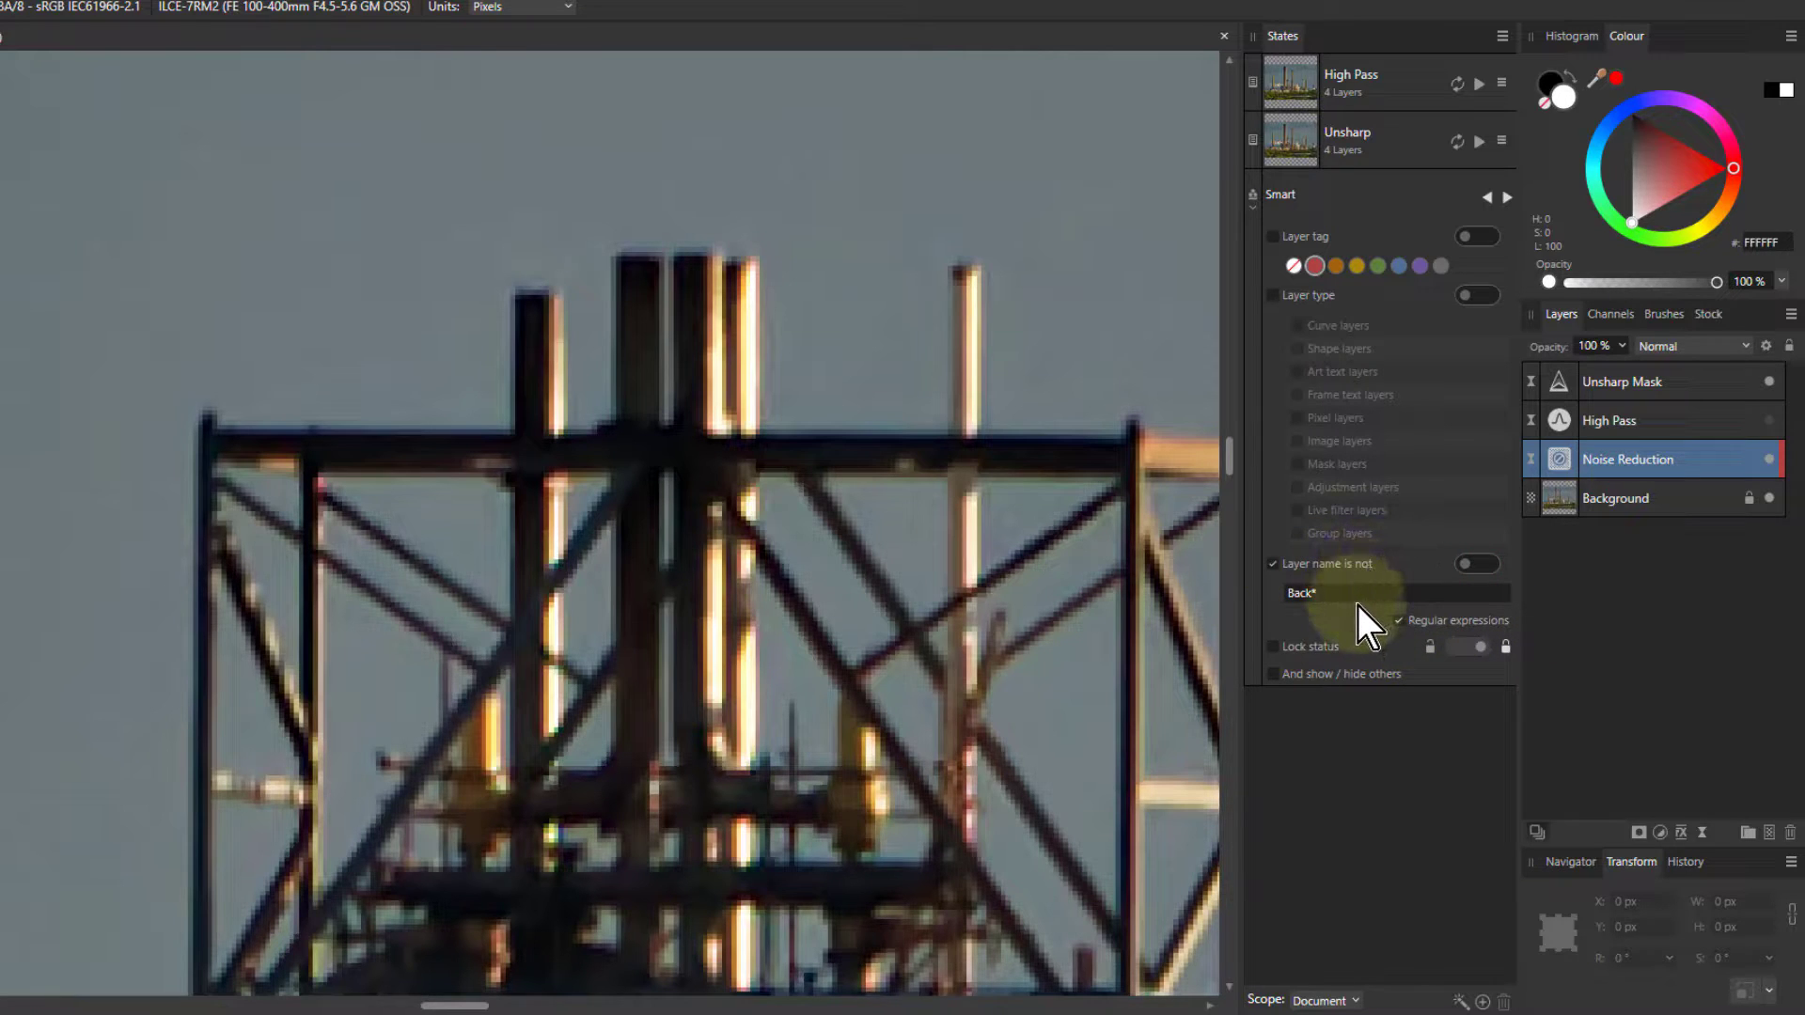
left_click(1486, 198)
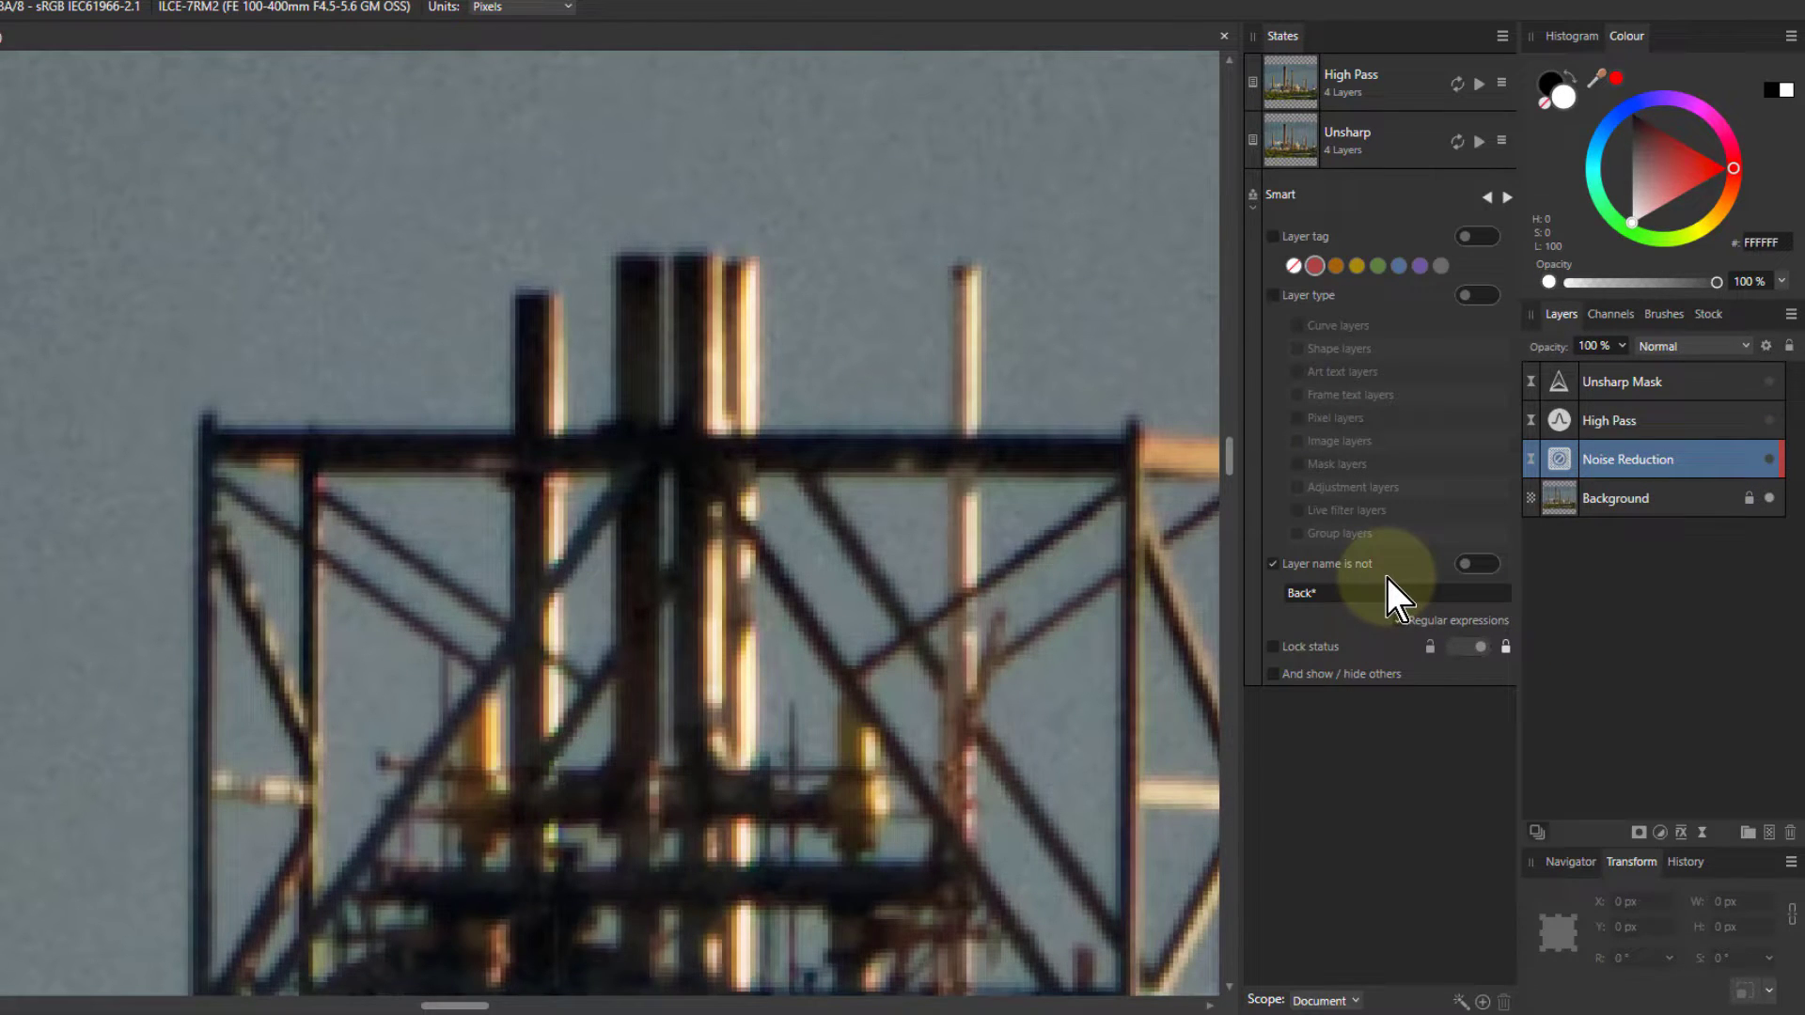
left_click(1508, 200)
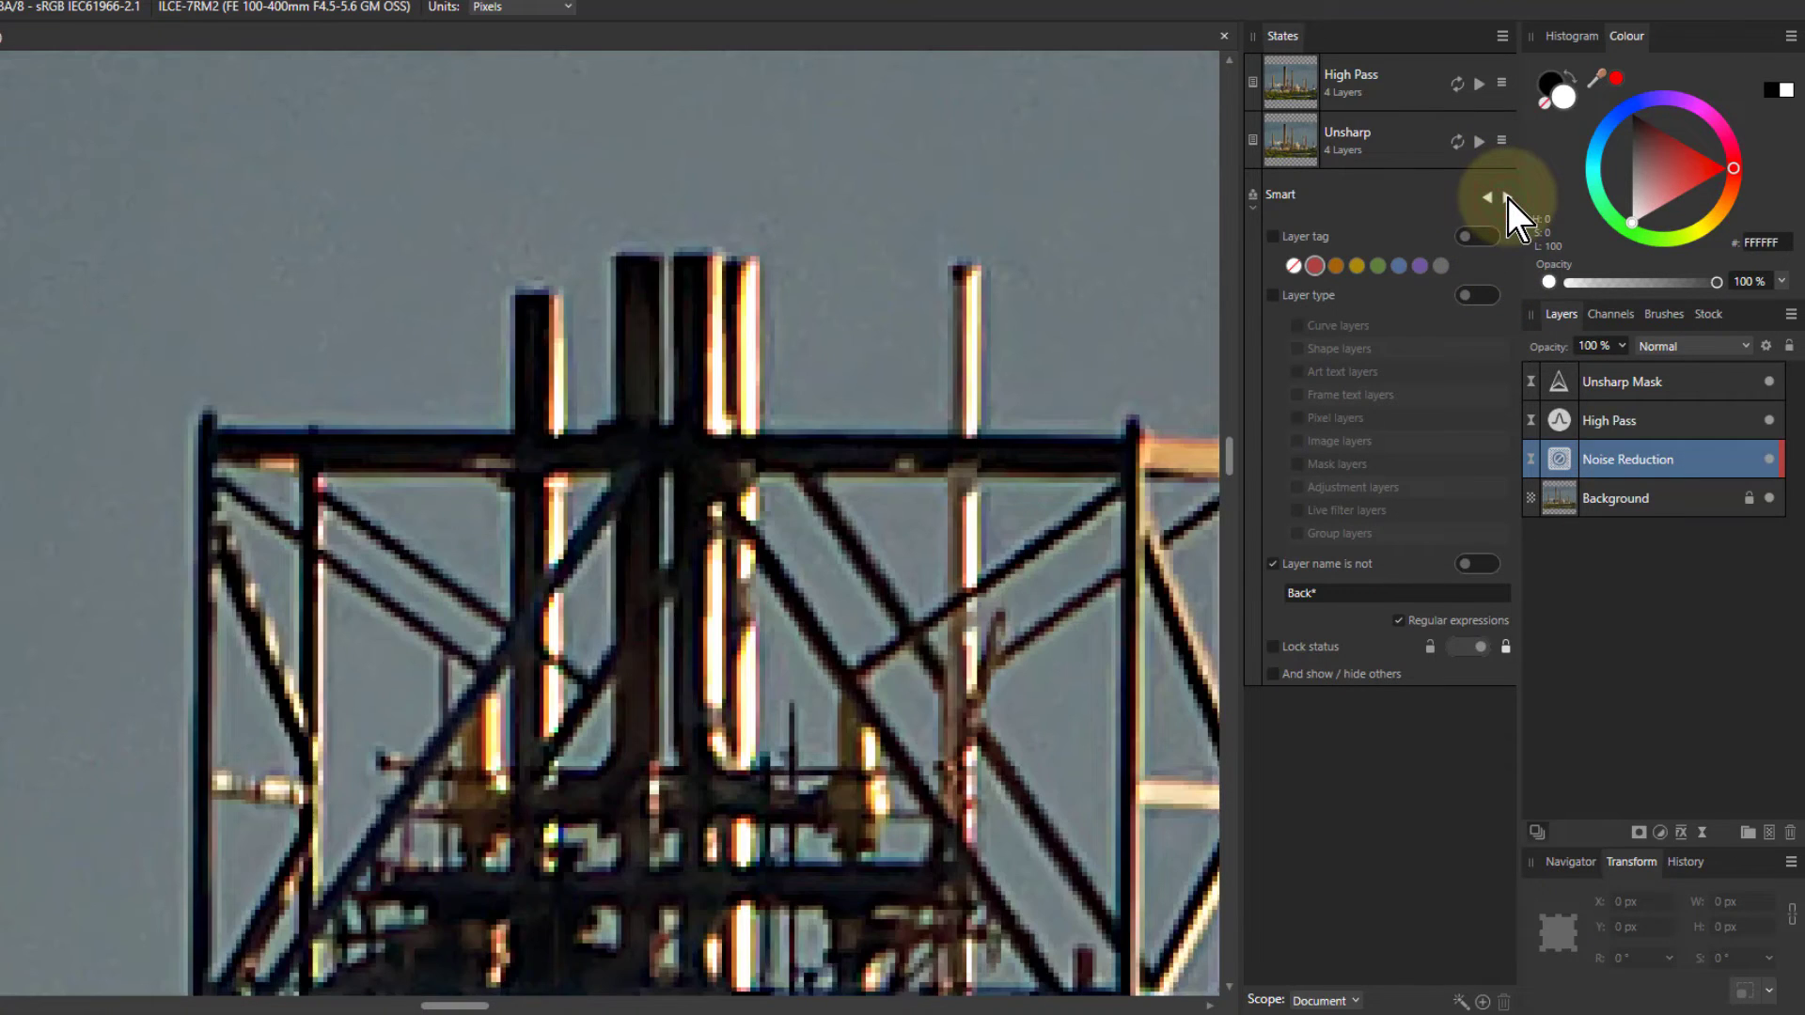